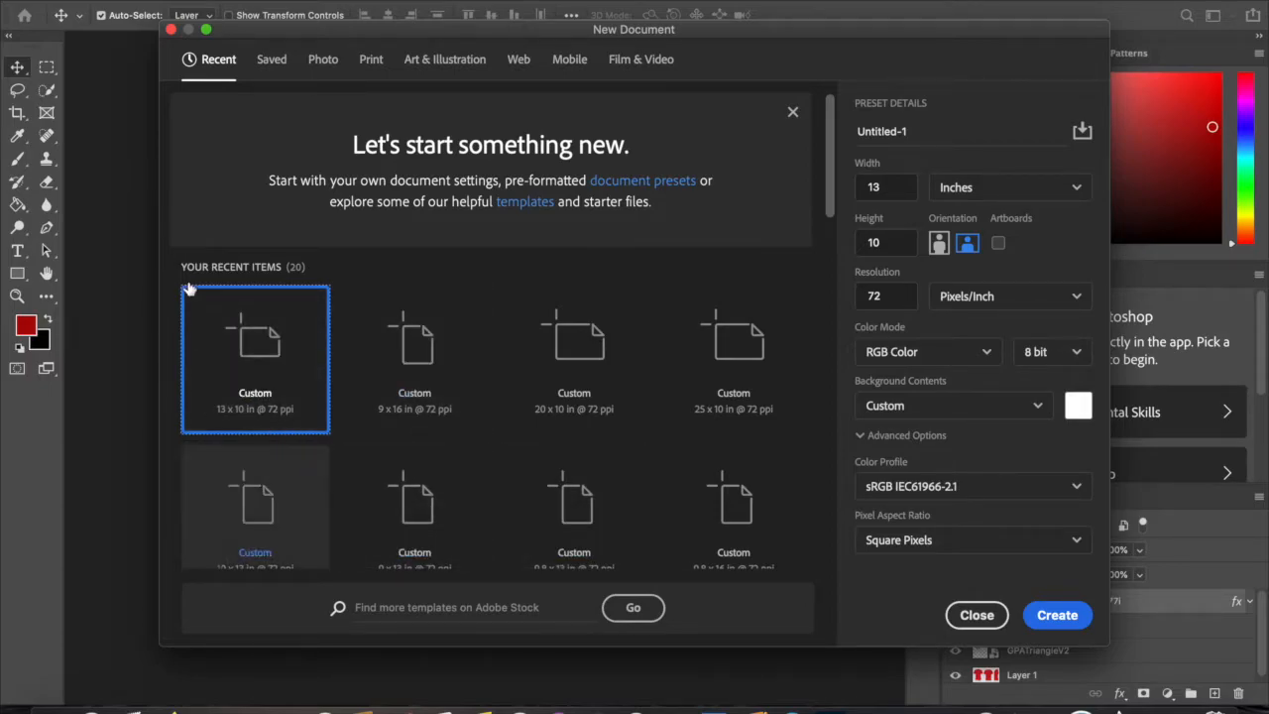
Create a landscape 13 × 10 inch RGB document at 72 pixels/inch.
left_click(1056, 615)
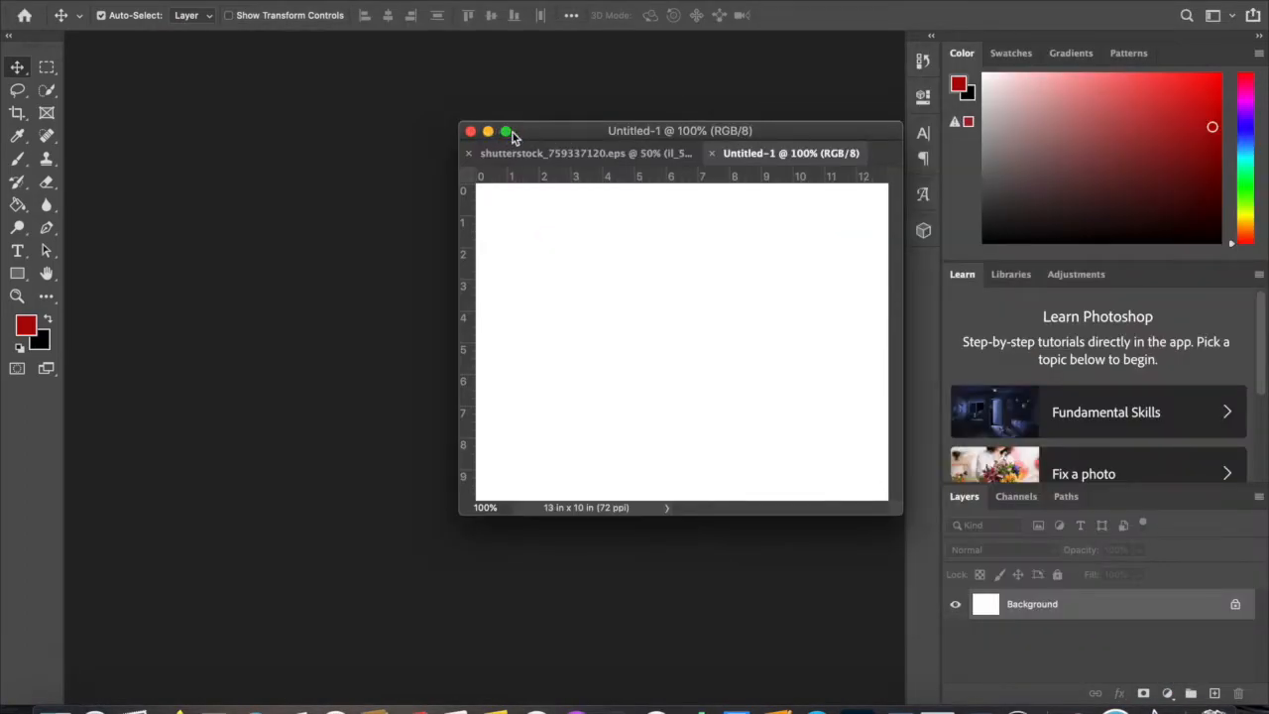
right_click(535, 143)
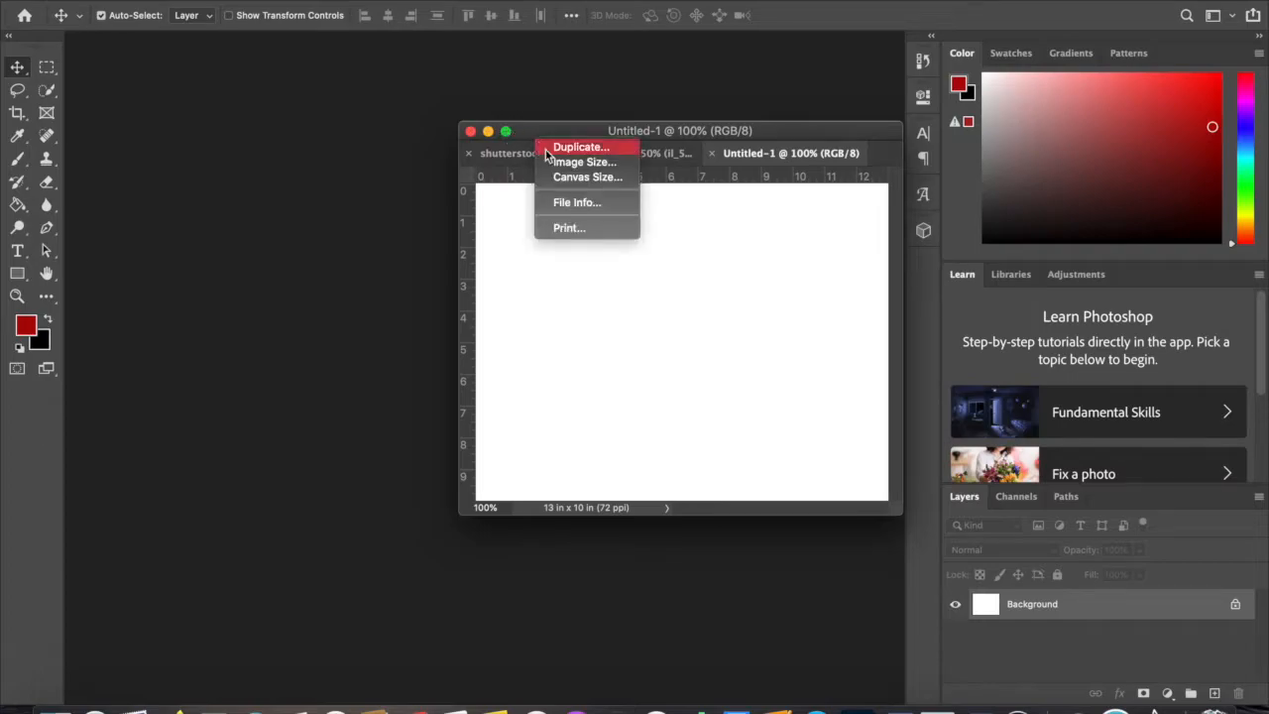
left_click(533, 131)
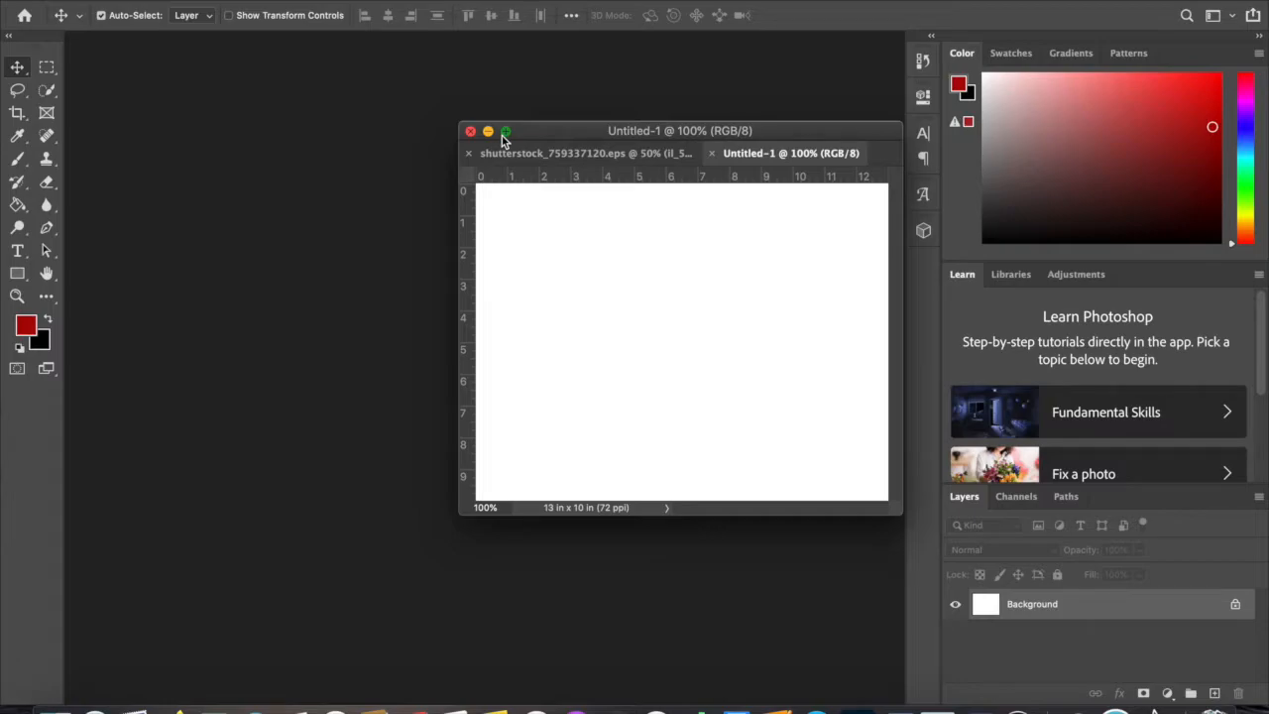
Close the shutterstock_759337120.eps document without saving its changes.
left_click(472, 157)
left_click(470, 157)
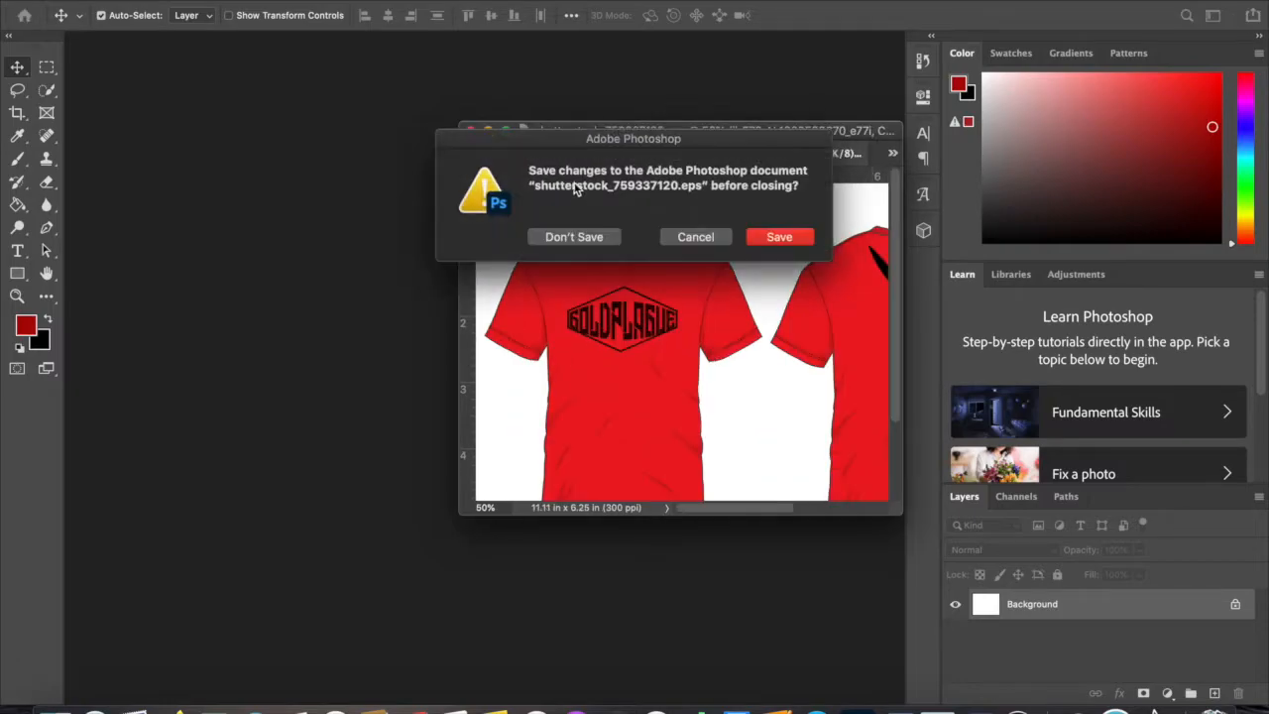
left_click(592, 238)
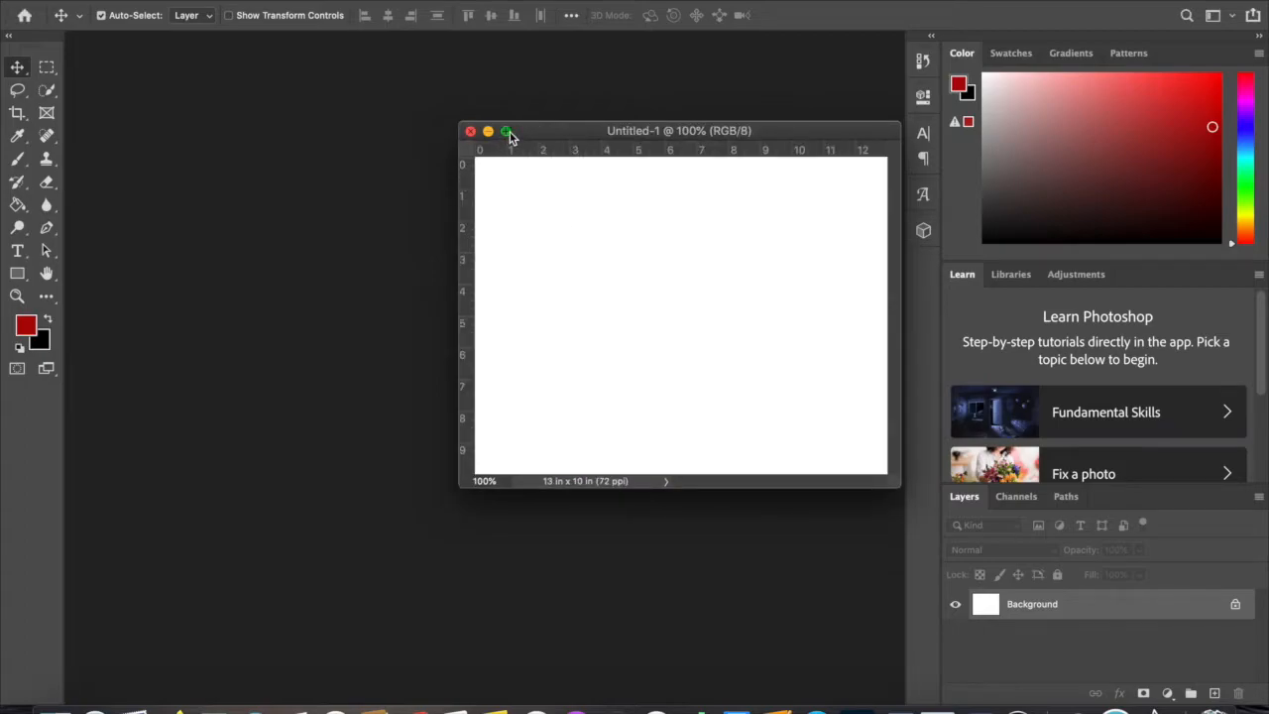
left_click_drag(539, 130, 396, 69)
right_click(394, 71)
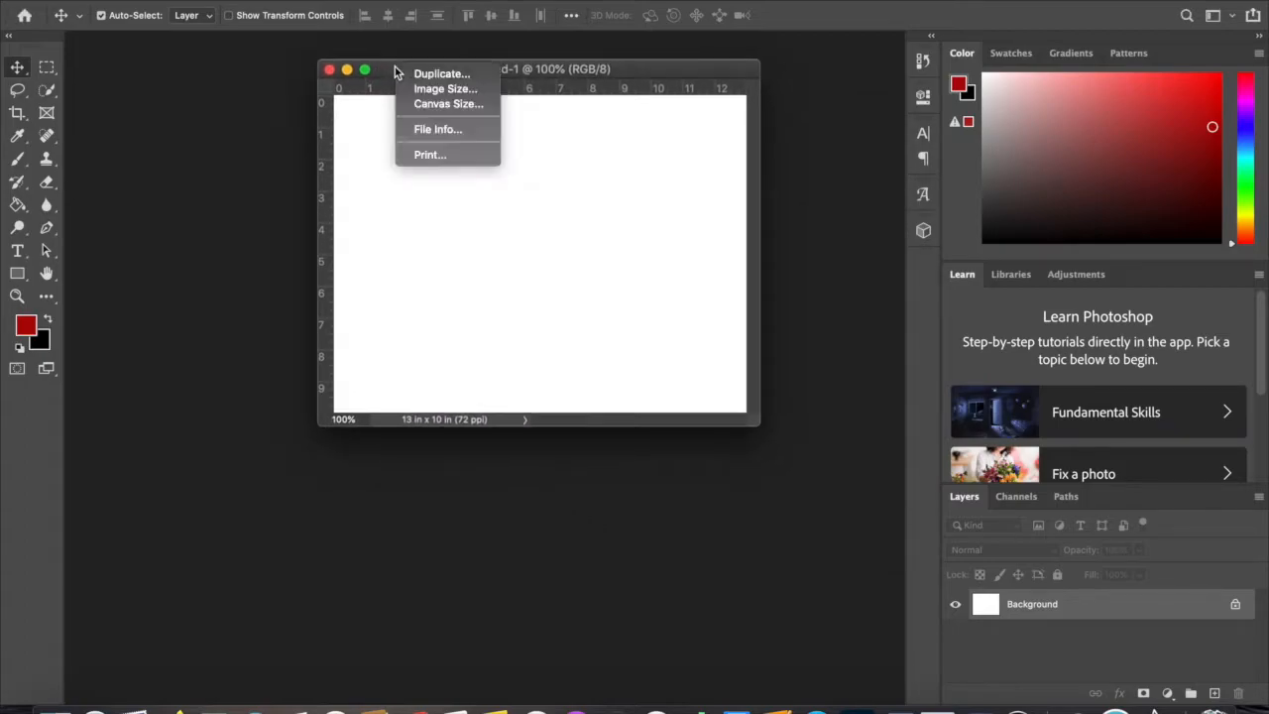
left_click(454, 90)
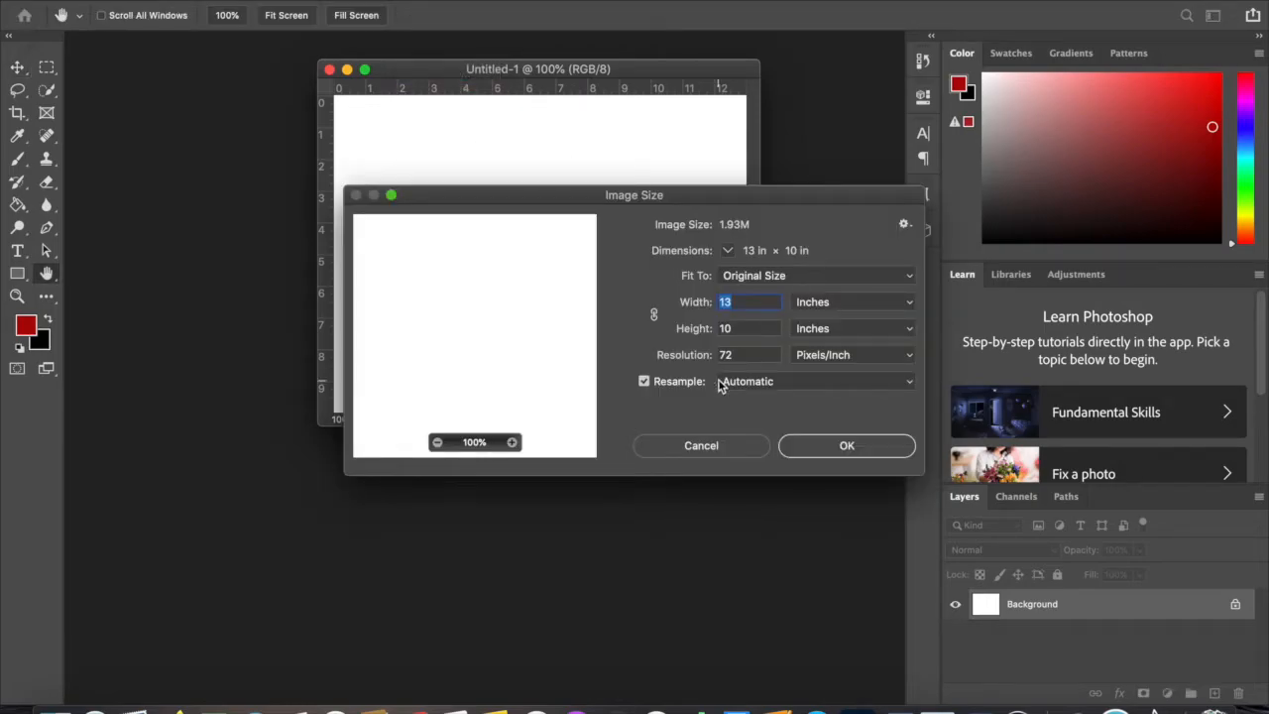
left_click(701, 446)
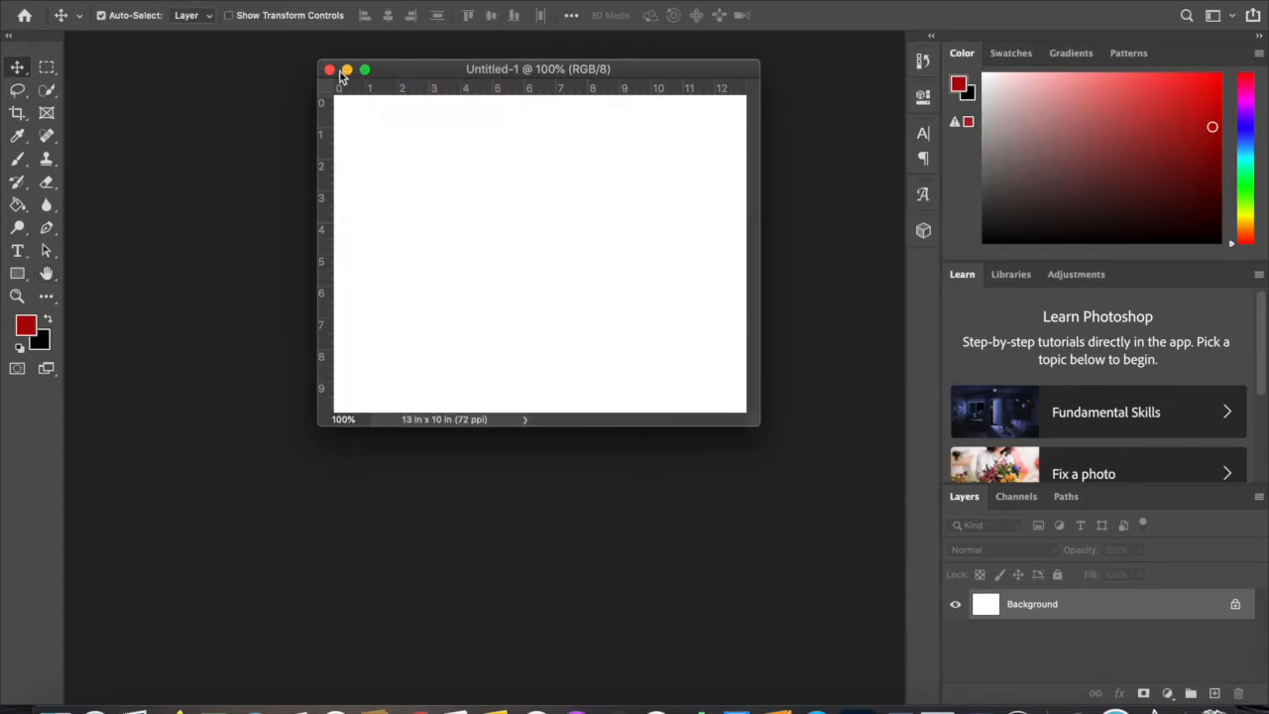
left_click(346, 72)
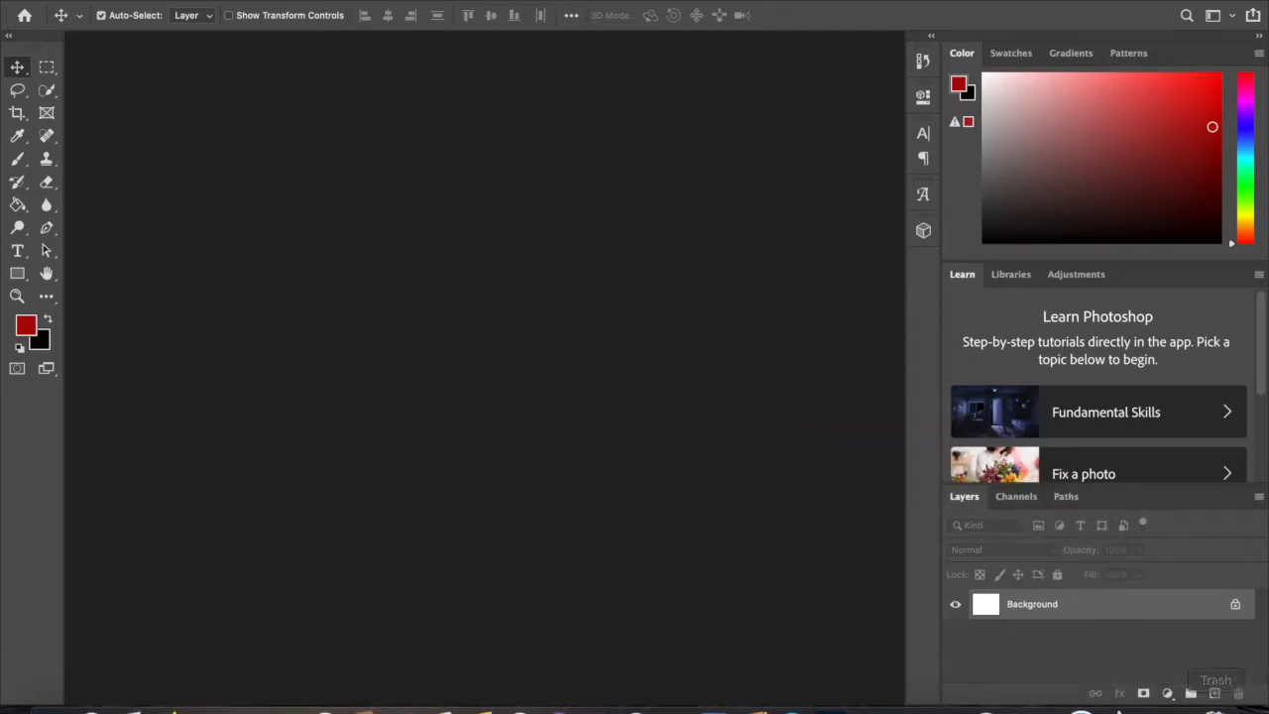
left_click(1176, 706)
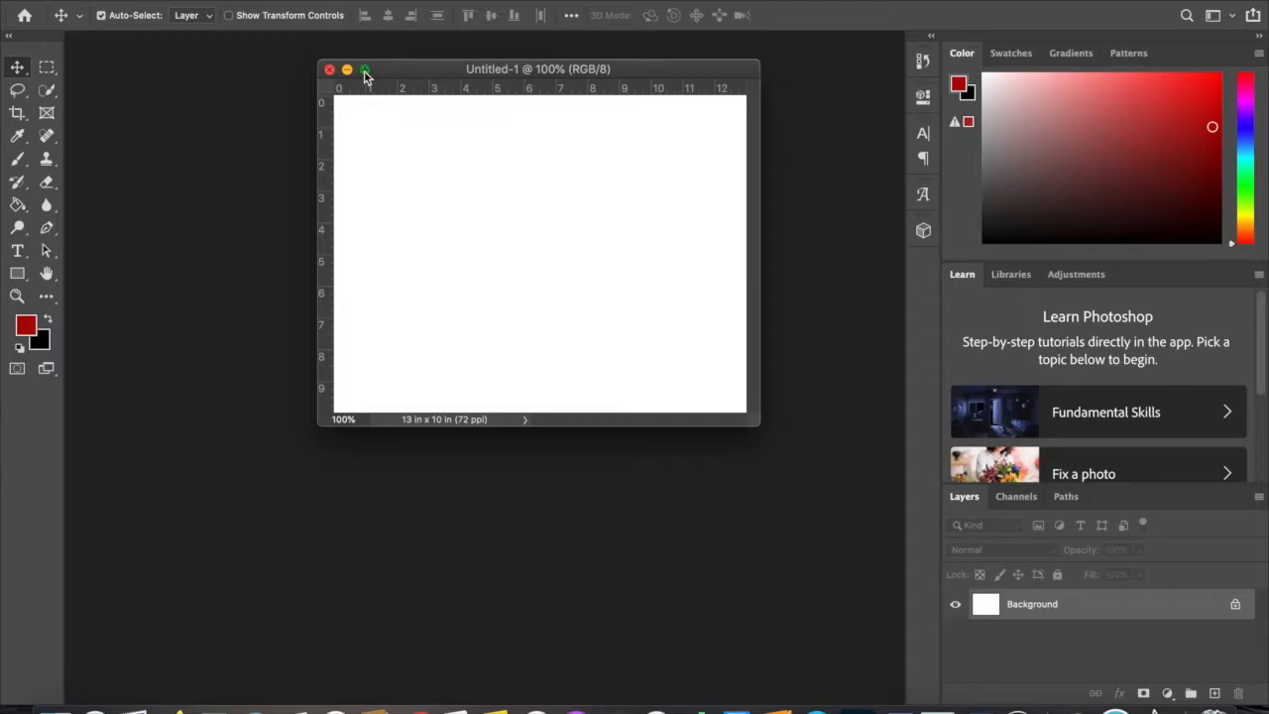
Close the blank untitled document and create a new 13 × 10 inch RGB document at 72 pixels/inch.
right_click(386, 76)
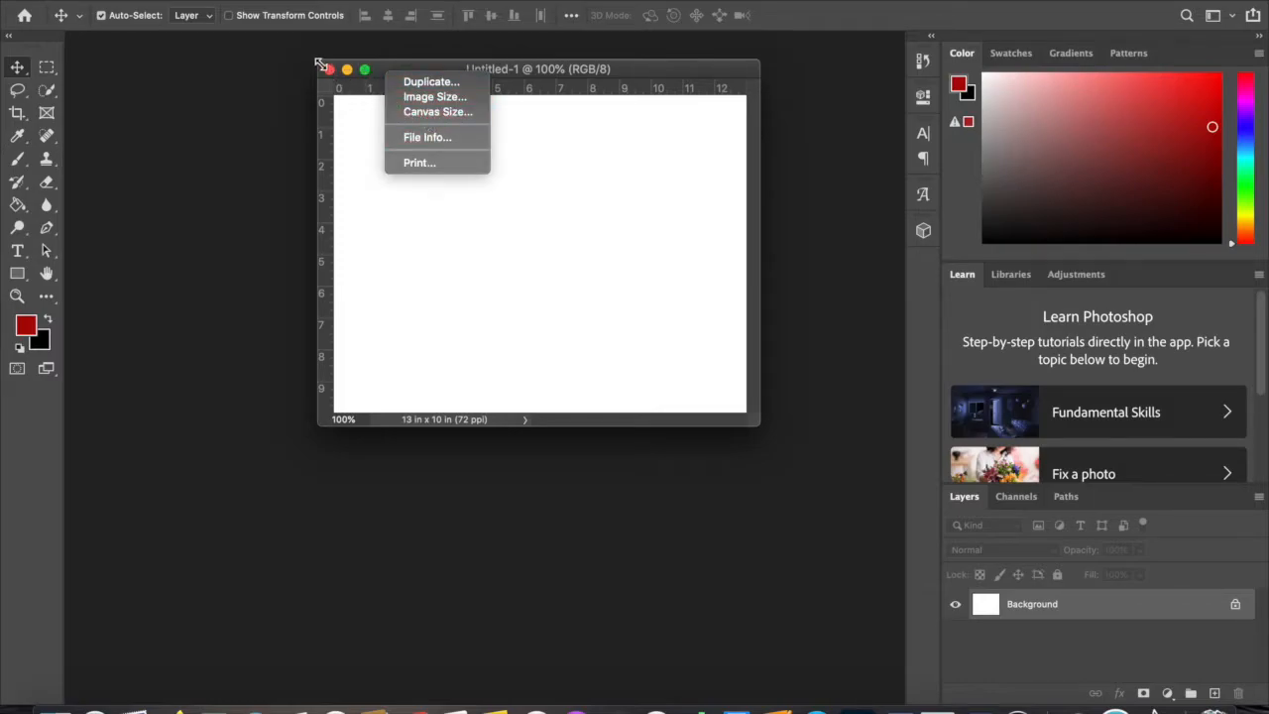
left_click(329, 79)
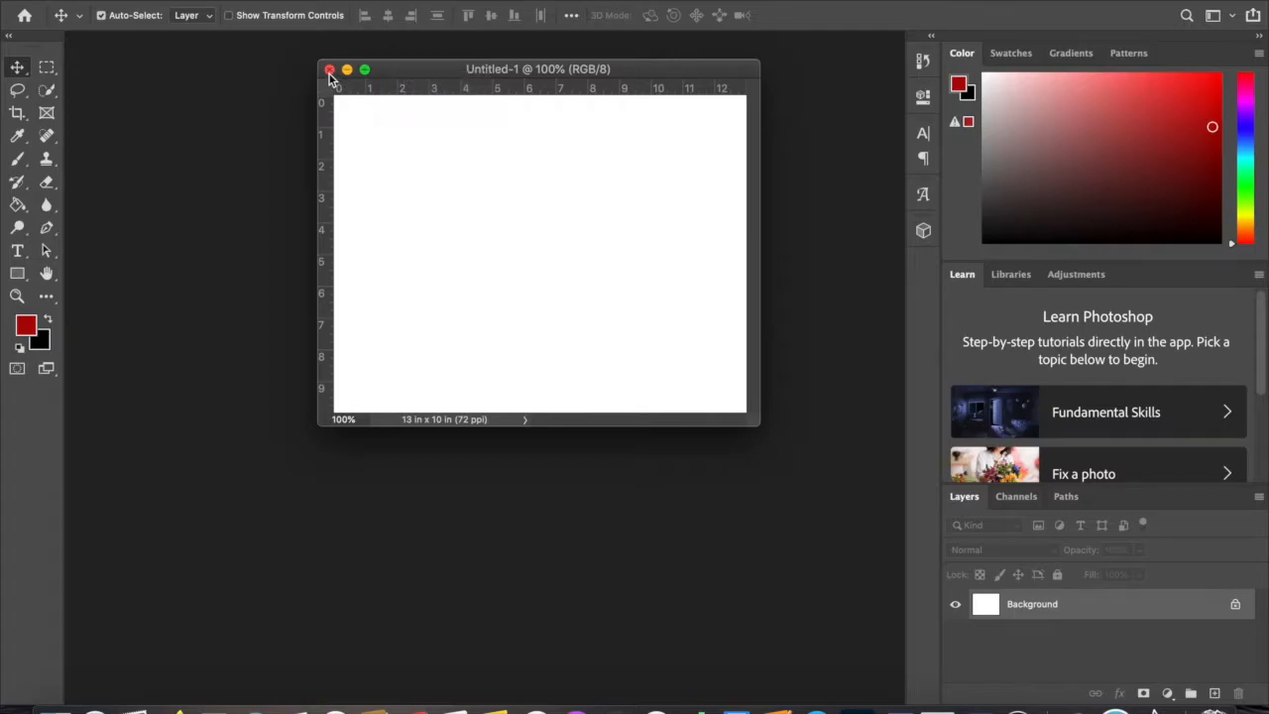
left_click(330, 72)
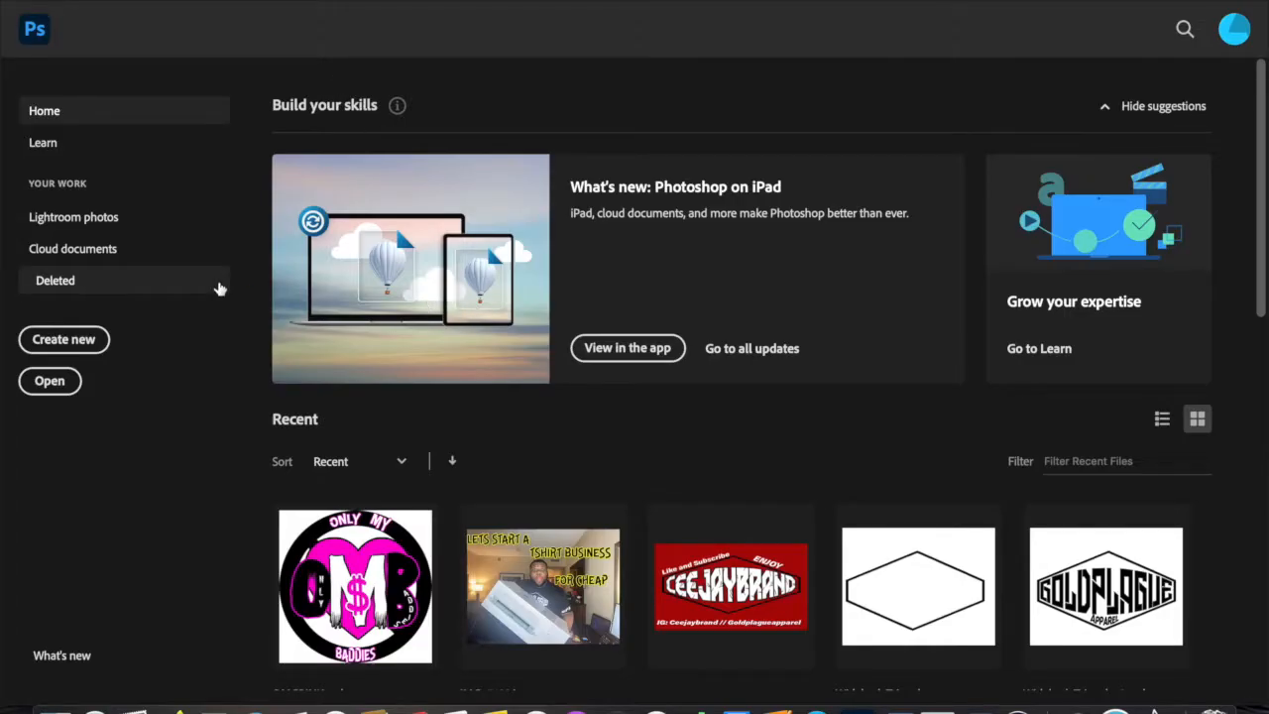
left_click(65, 341)
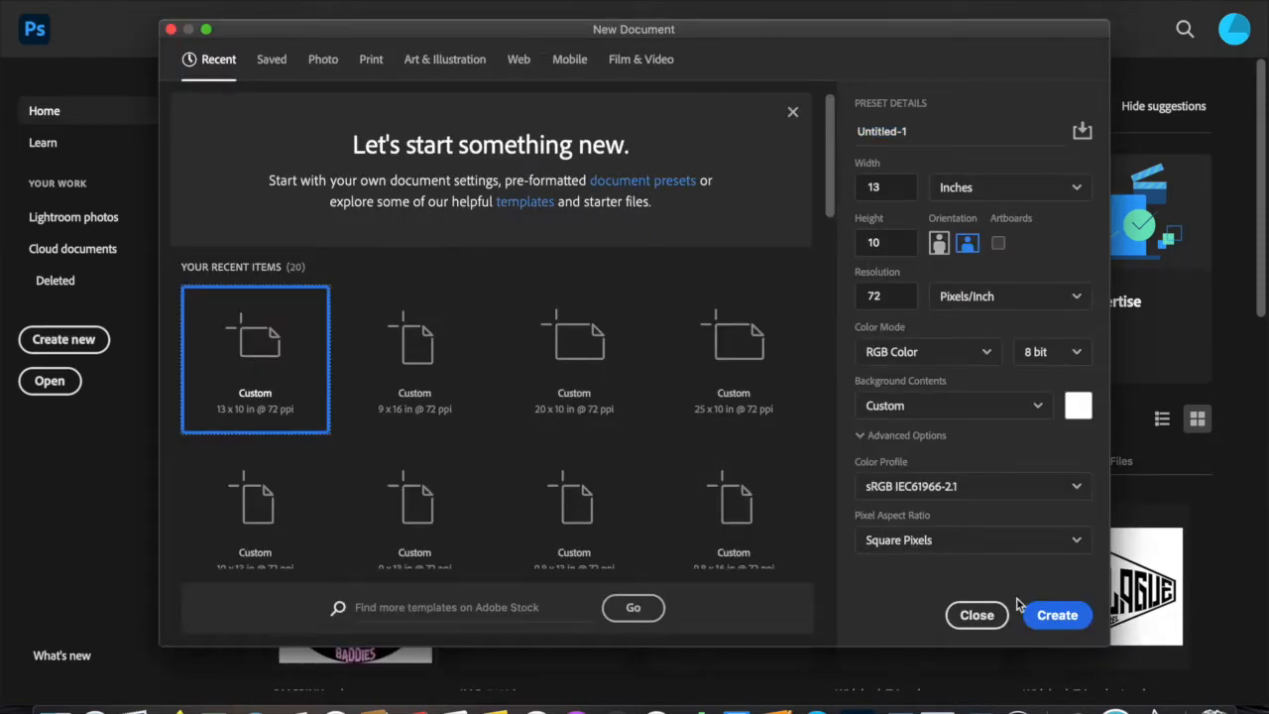
left_click(1056, 615)
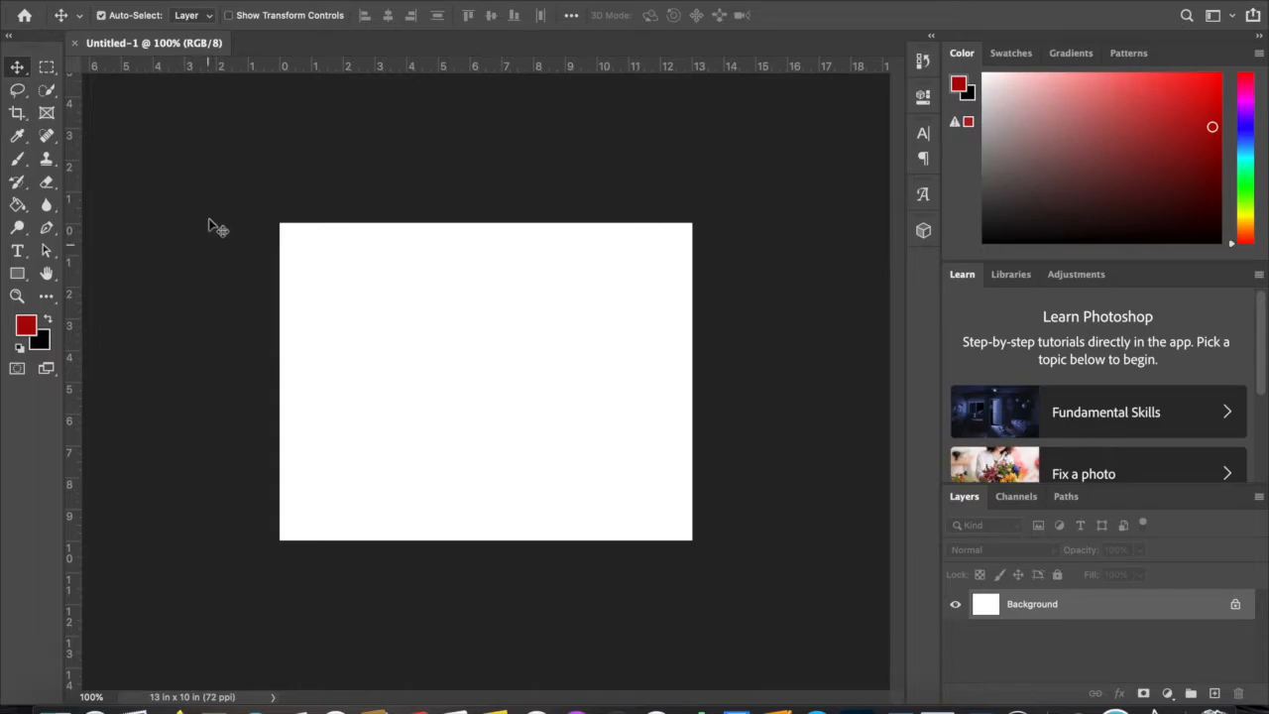
Switch the eraser to the Magic Eraser Tool and return to the Move tool.
left_click(46, 184)
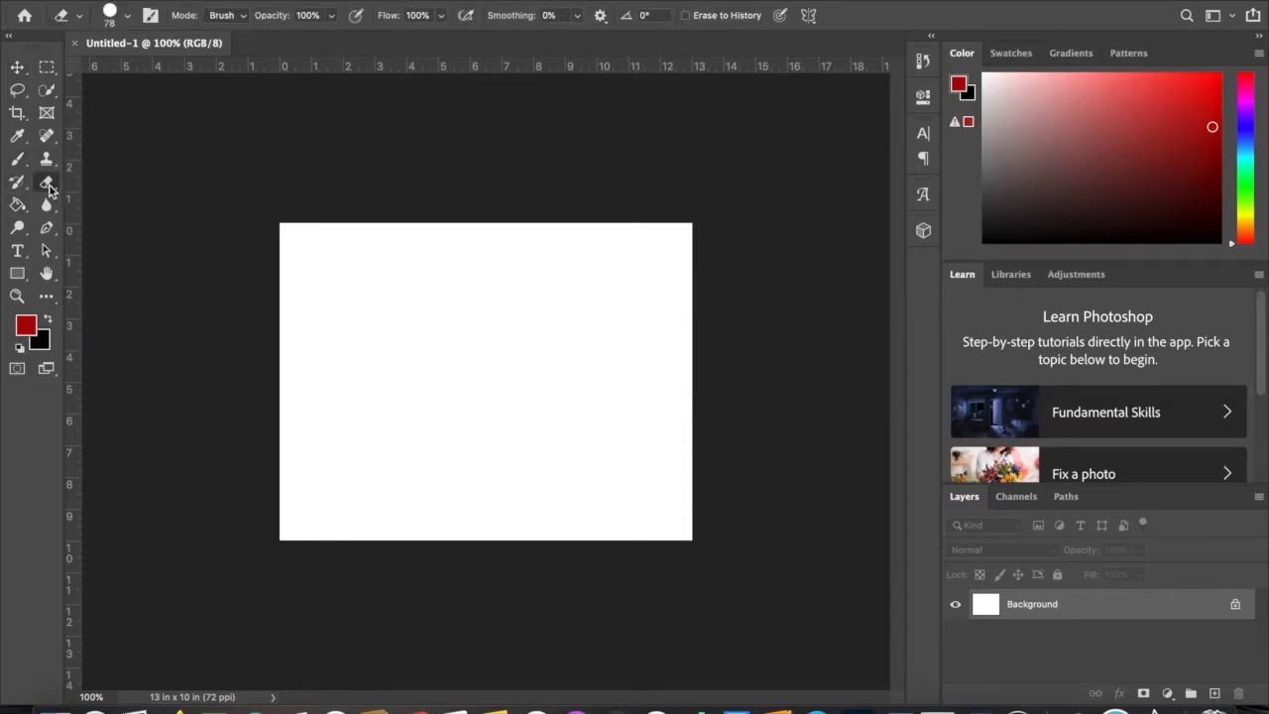
left_click(49, 188)
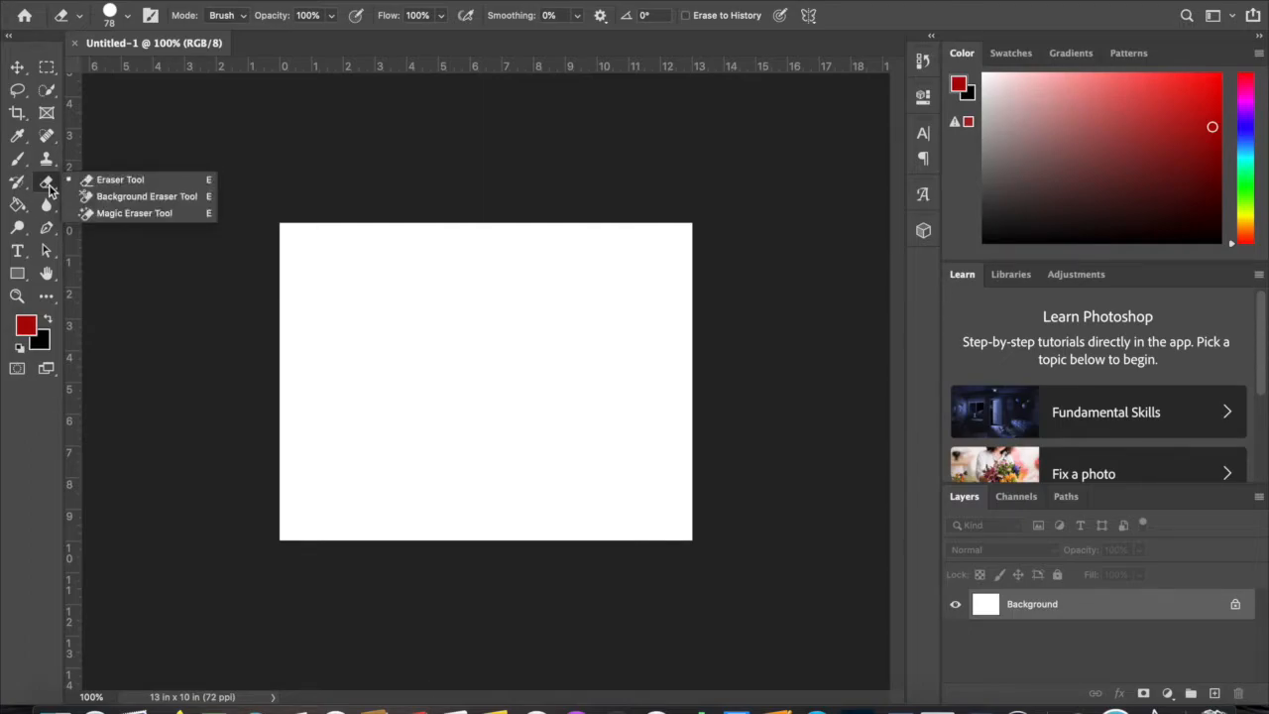
left_click(134, 212)
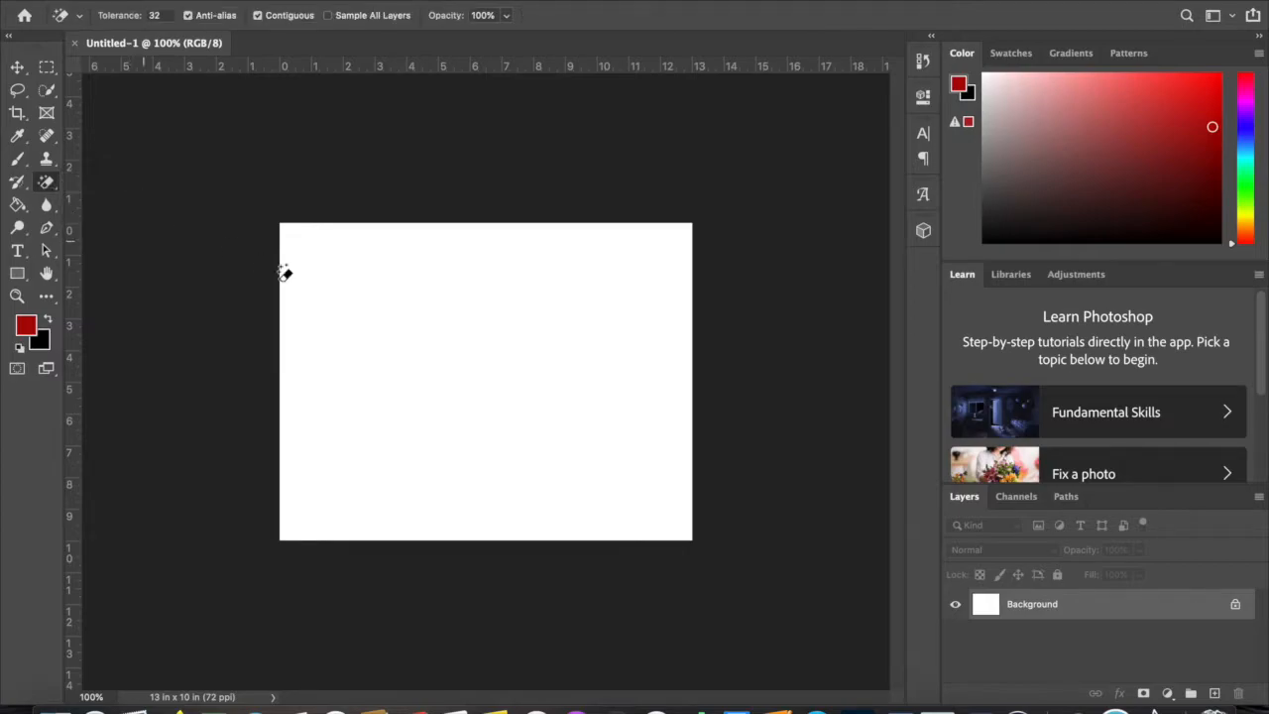
left_click(20, 67)
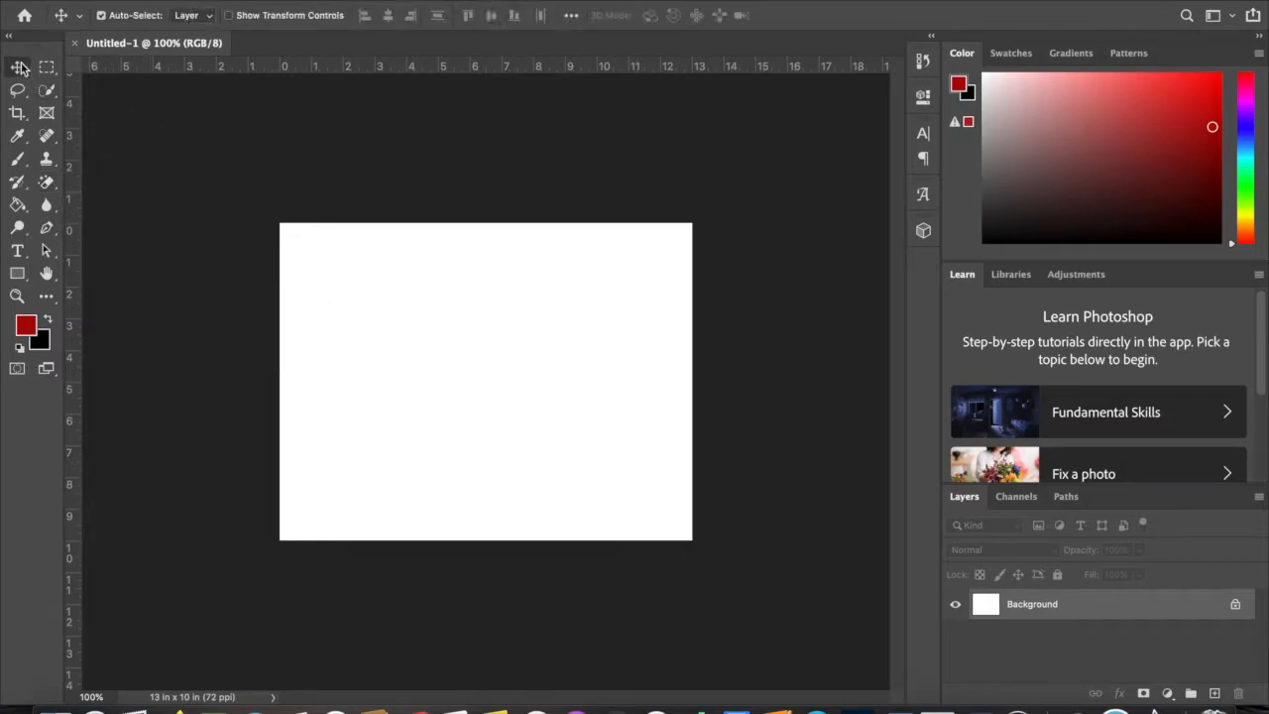
Start opening an image file and browse to the recent files in the Downloads folder.
left_click(135, 0)
left_click(168, 10)
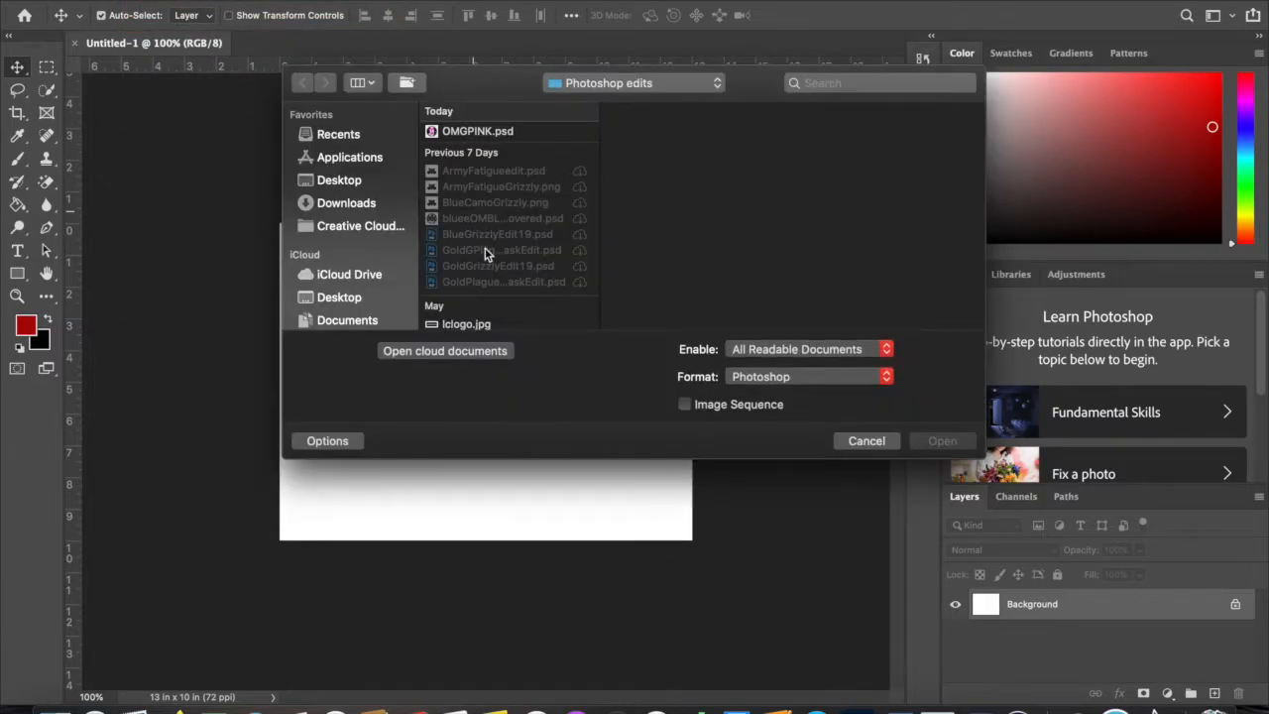
scroll(494, 234, "down", 5)
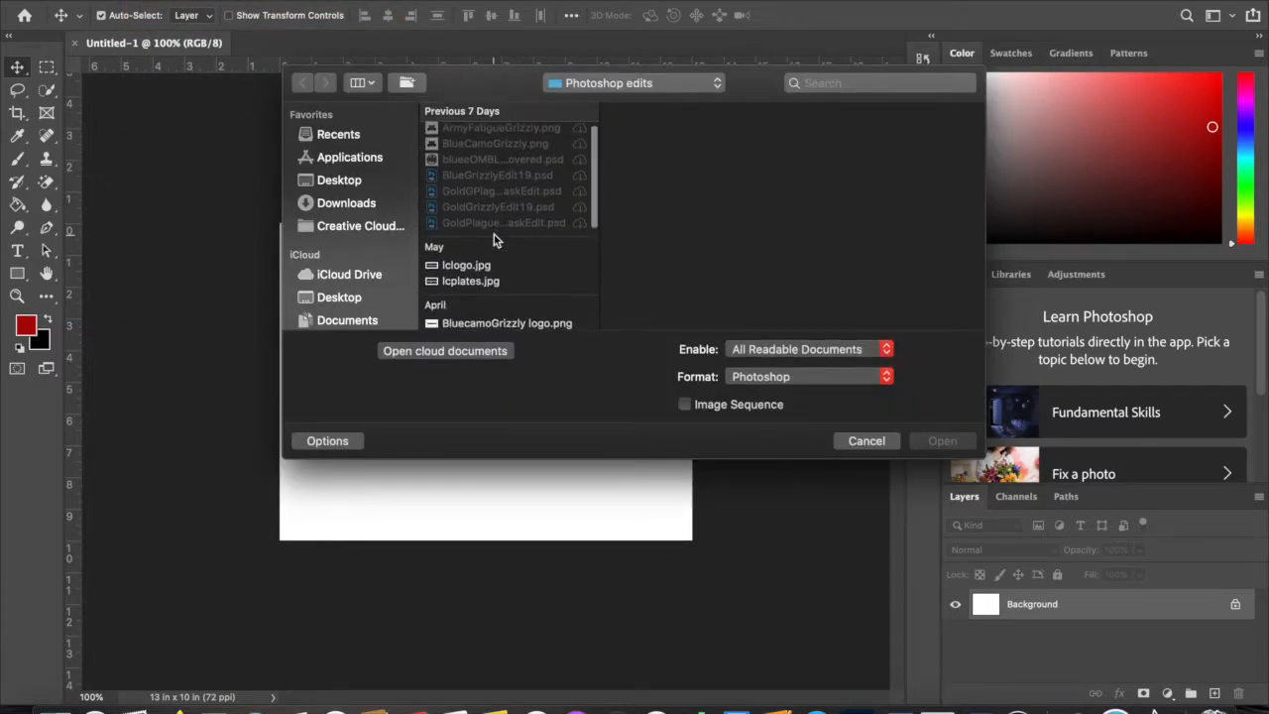
left_click(363, 204)
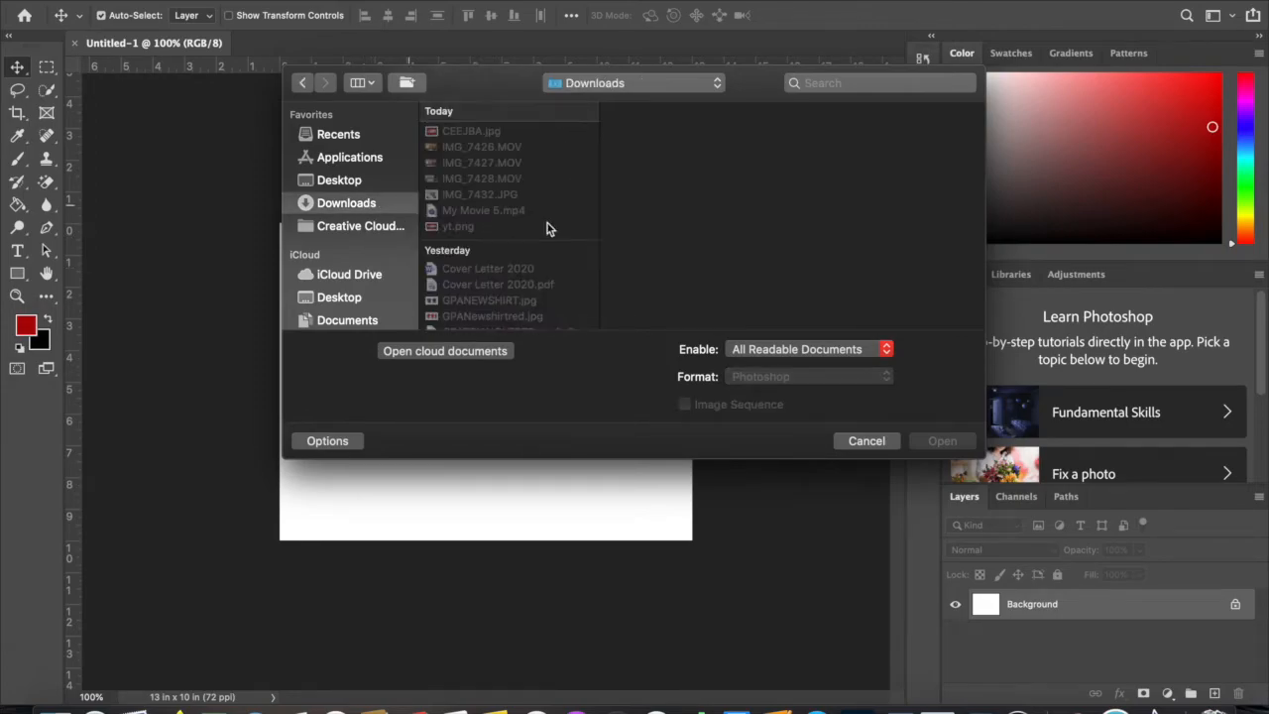
scroll(478, 202, "down", 5)
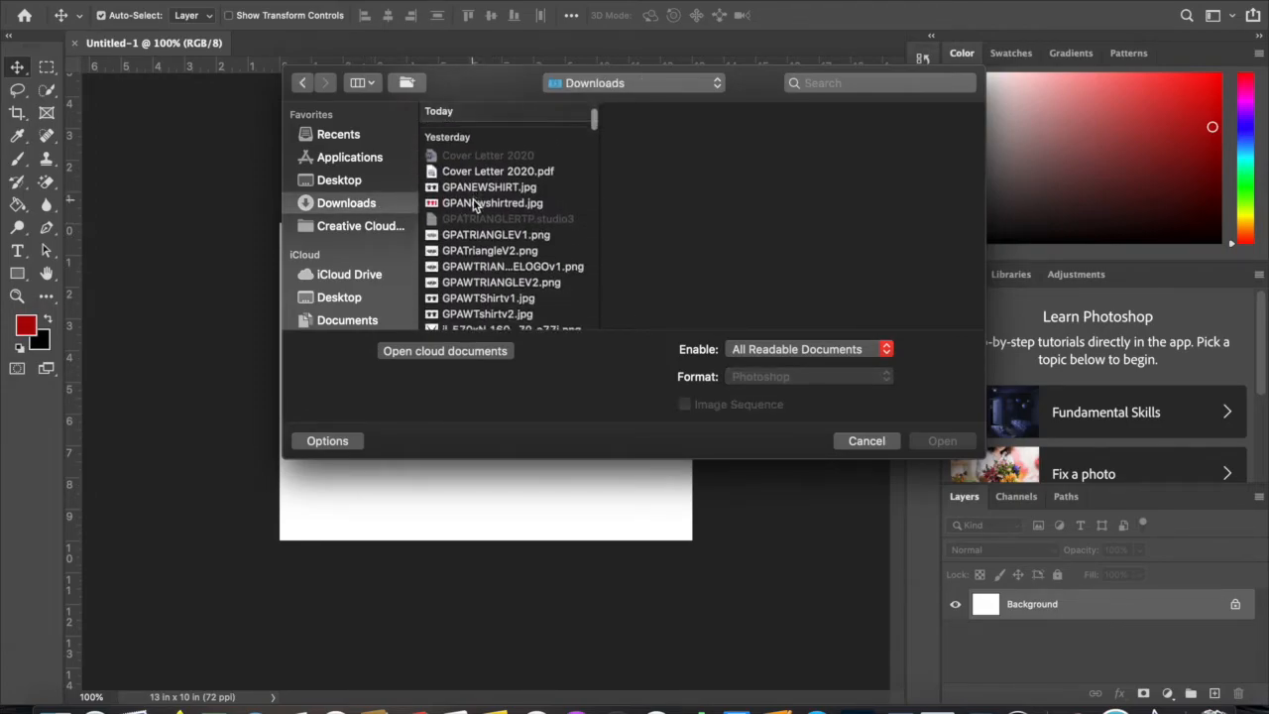
scroll(476, 204, "down", 3)
scroll(501, 202, "up", 1)
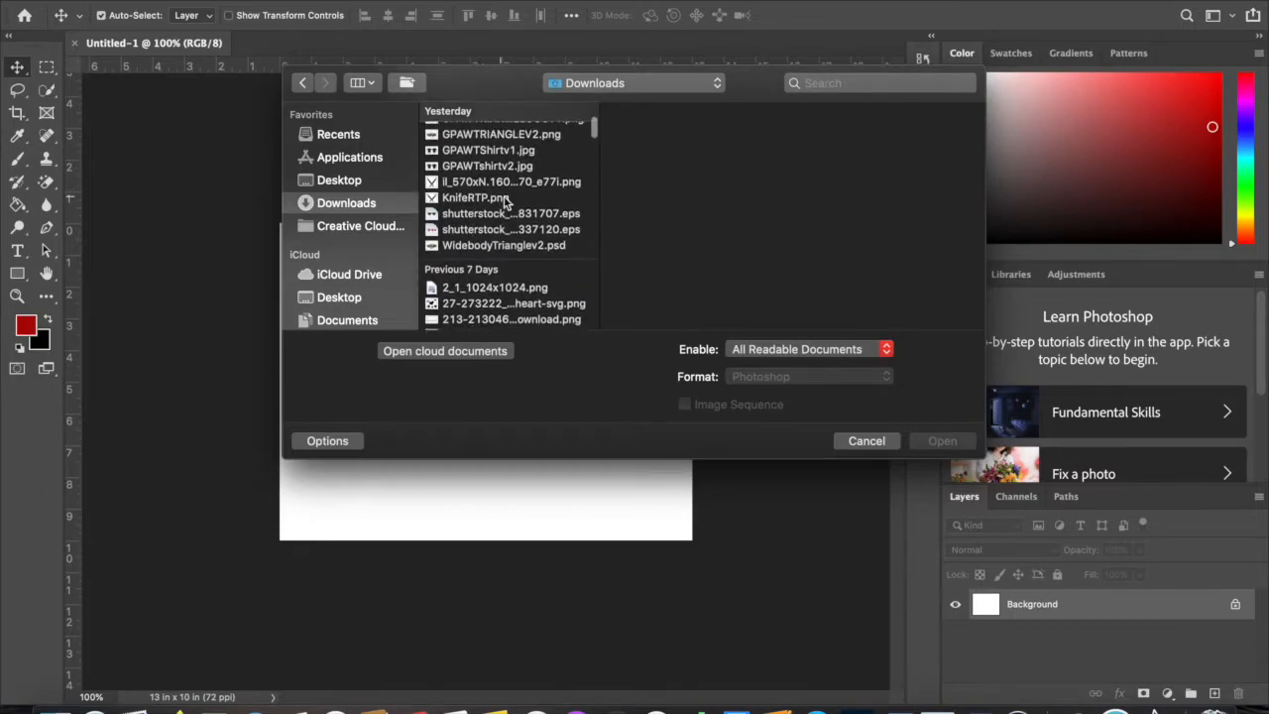
Preview the image files in Downloads from the last seven days to look for a suitable picture.
left_click(506, 198)
left_click(530, 182)
scroll(505, 203, "down", 3)
left_click(504, 211)
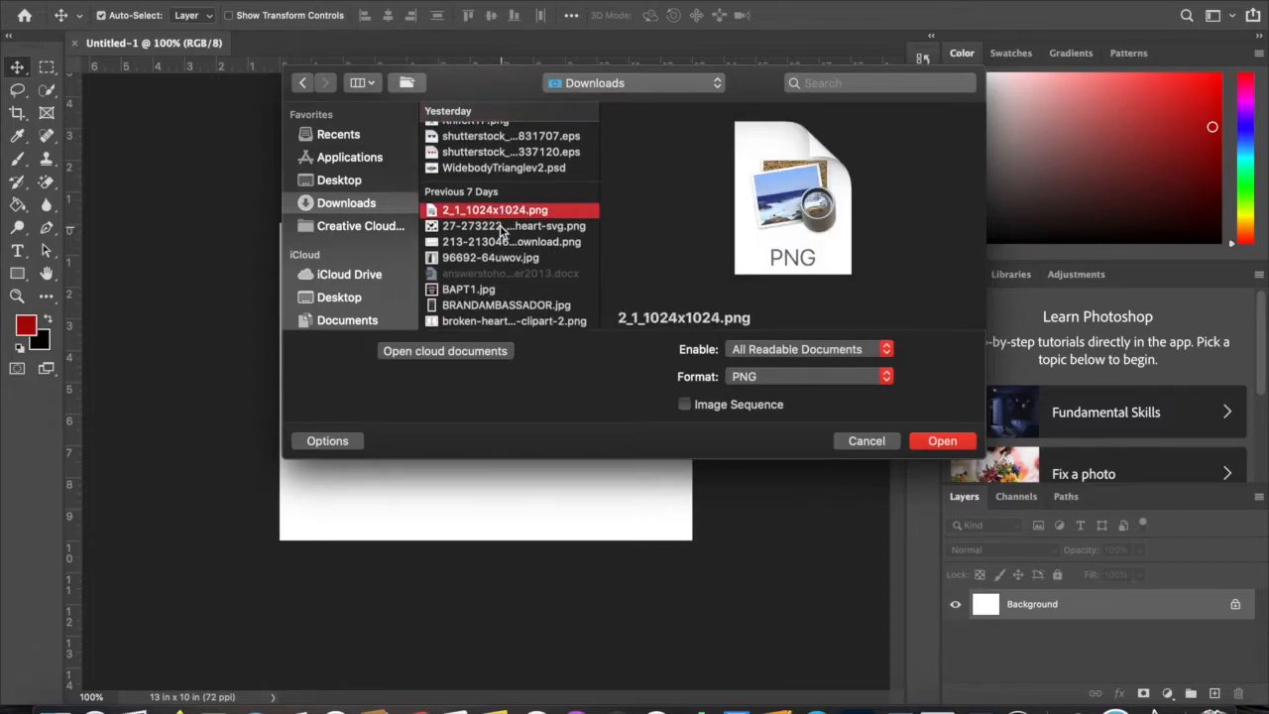
left_click(504, 226)
left_click(504, 258)
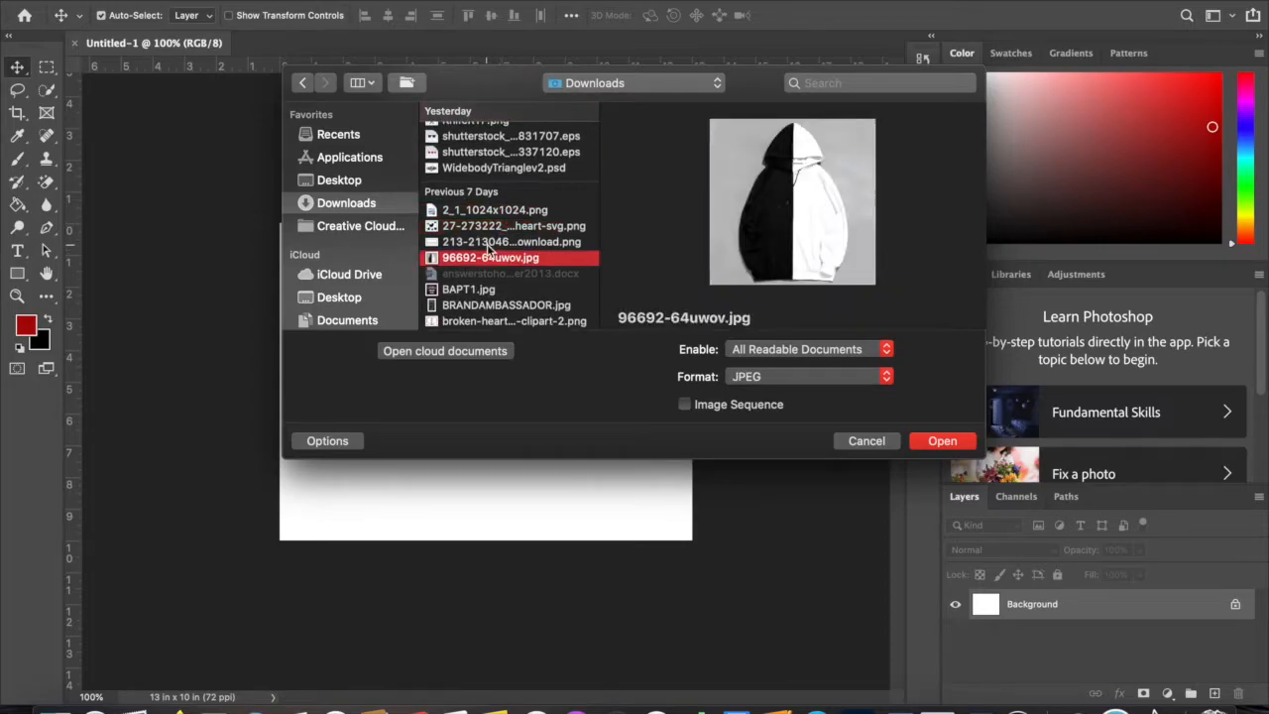
left_click(487, 242)
scroll(485, 258, "down", 2)
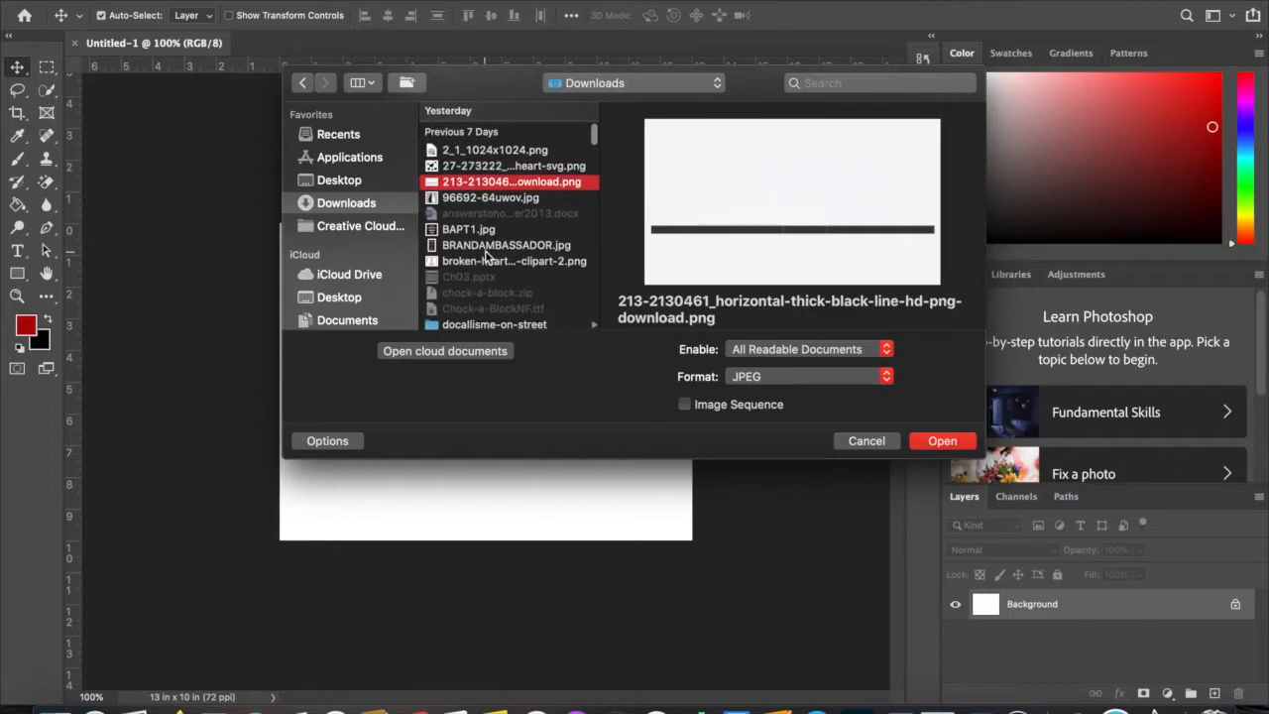
left_click(496, 247)
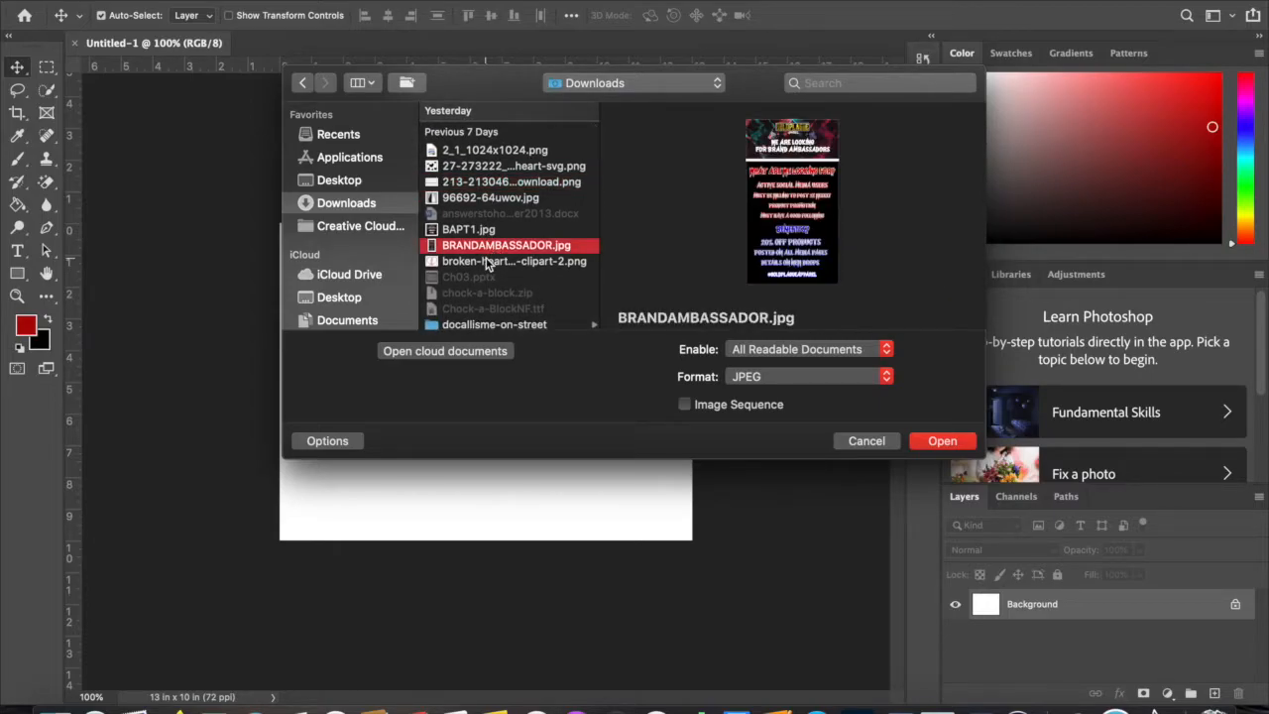
left_click(489, 261)
left_click(464, 234)
scroll(461, 238, "down", 1)
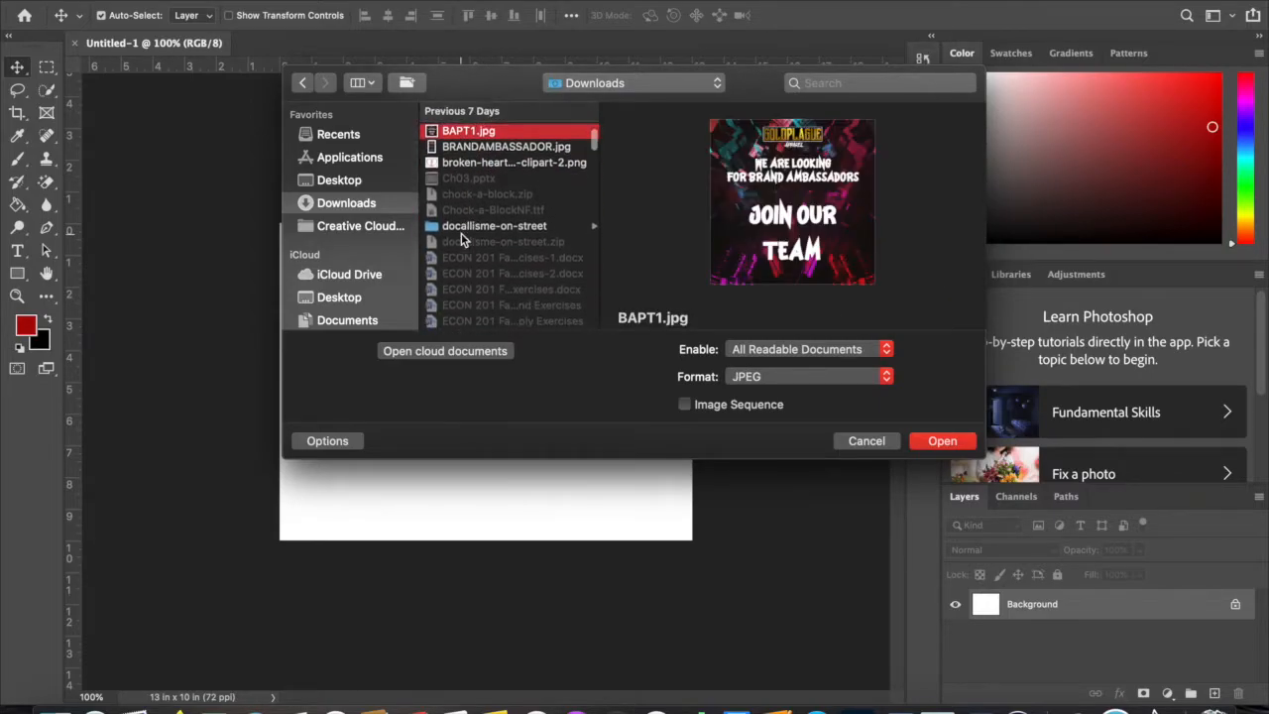
scroll(474, 195, "down", 4)
scroll(474, 195, "down", 5)
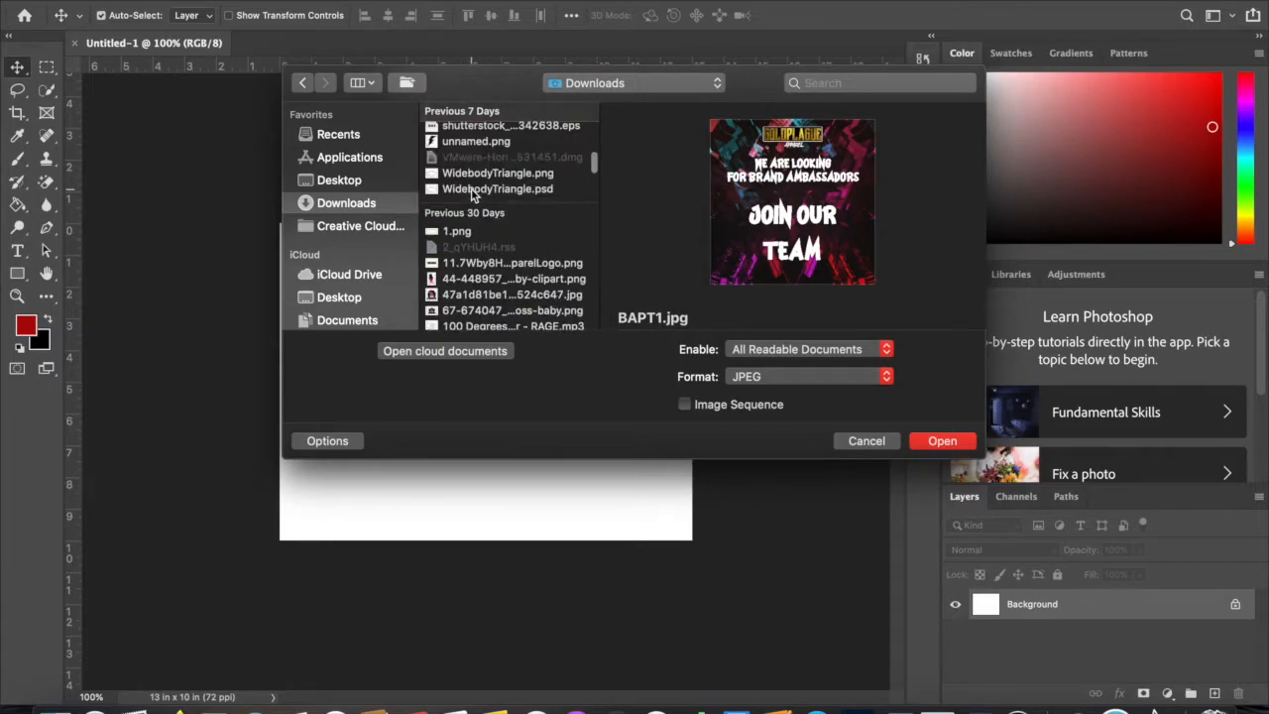
Find and open military-t-shirt-vector-1169907.jpg from the Downloads folder.
left_click(477, 174)
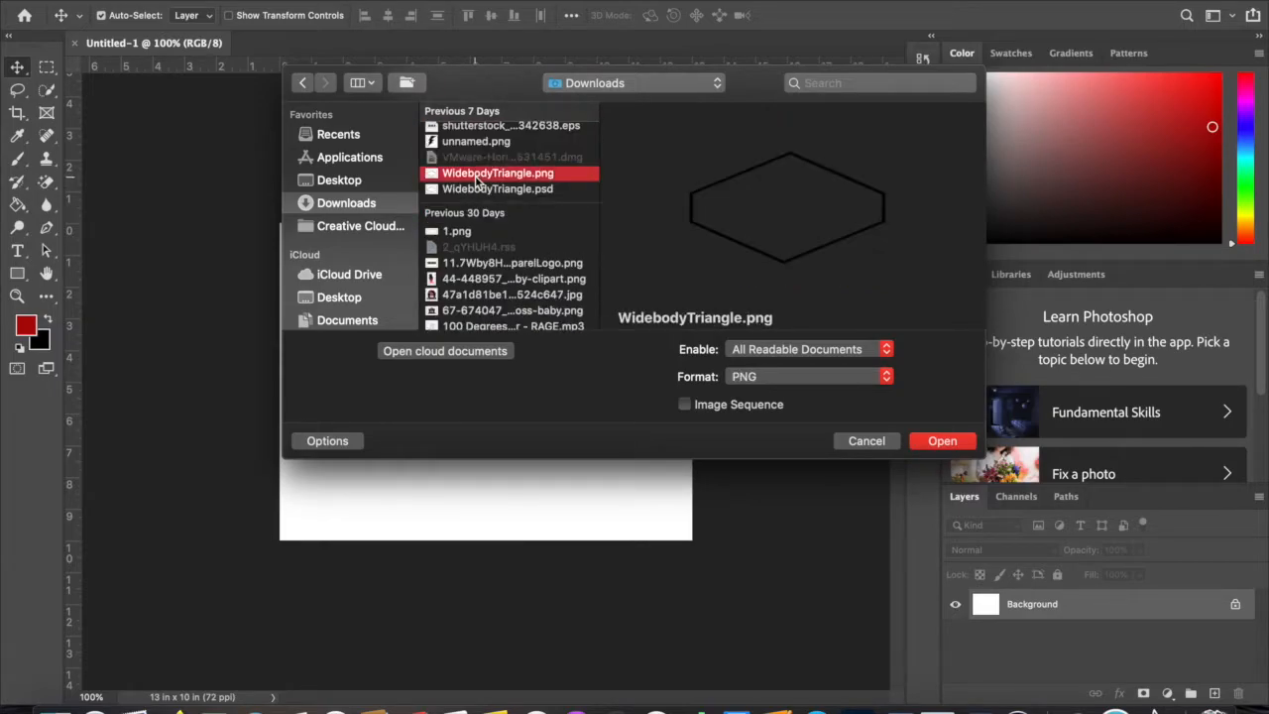
key("k")
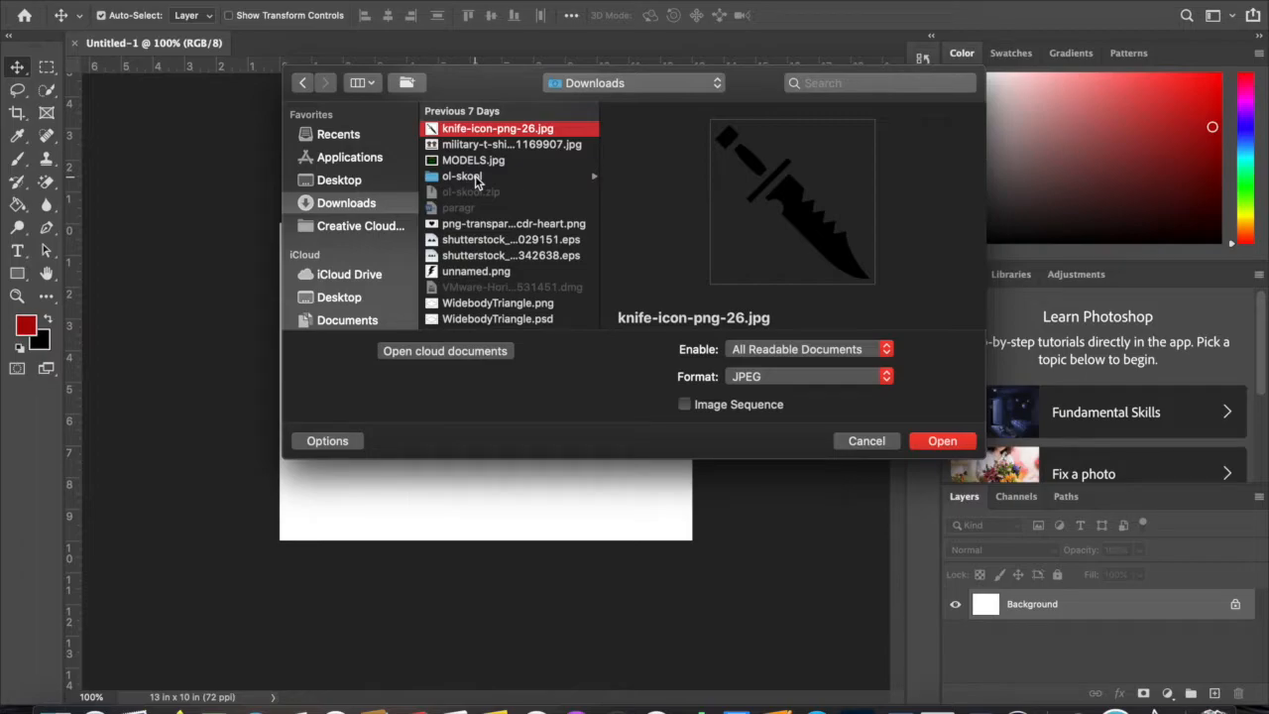
left_click(468, 147)
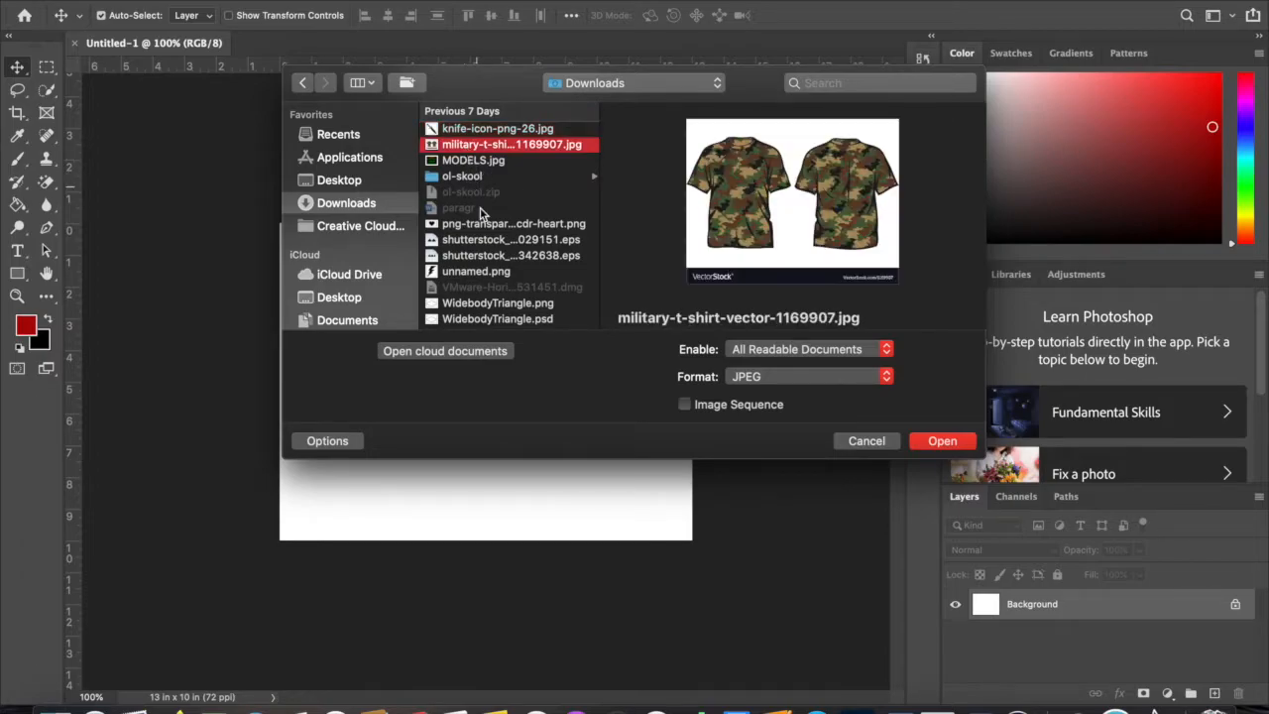
left_click(484, 226)
left_click(462, 146)
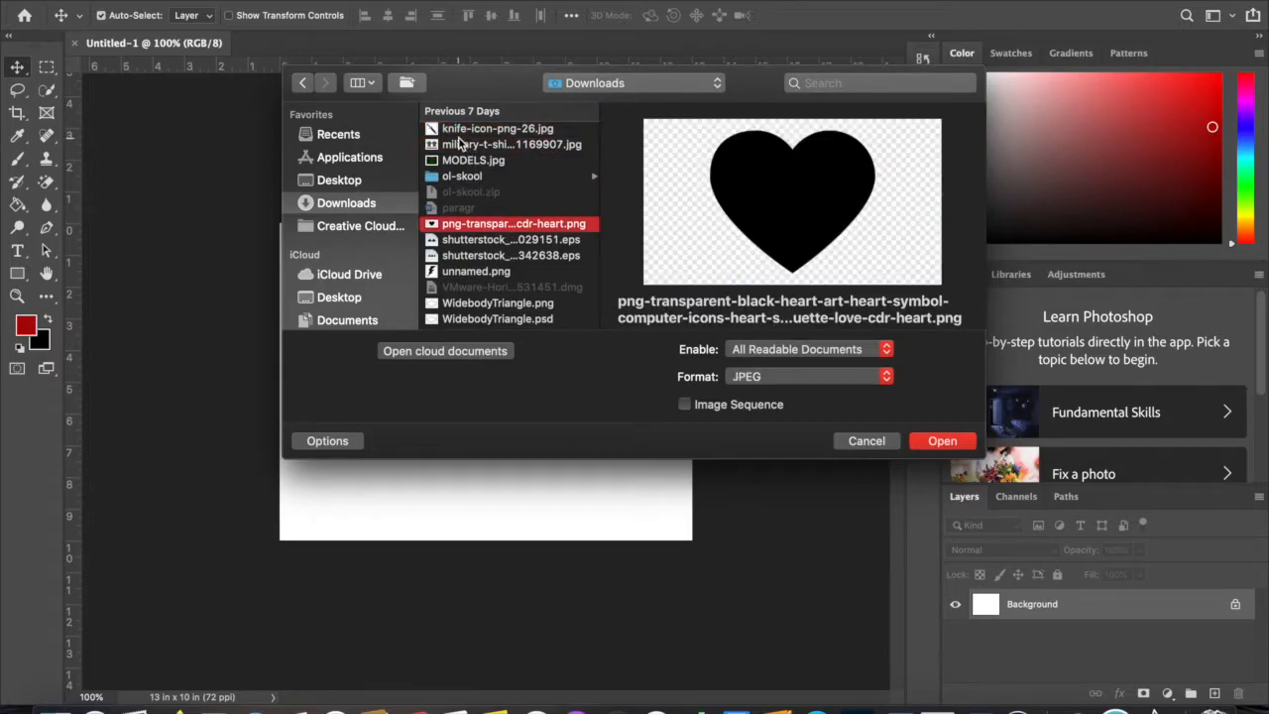
left_click(942, 440)
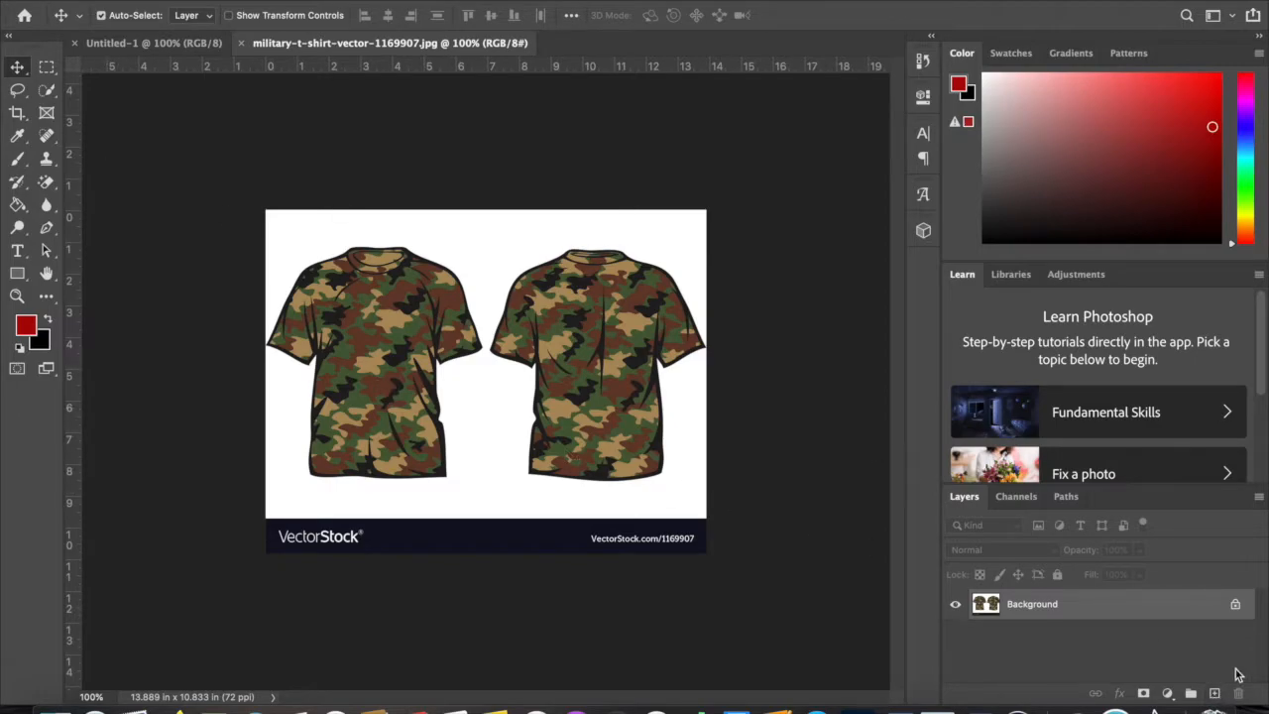
Add a new empty layer above the camouflage T-shirt background and try to reorder the two layers.
left_click(1214, 693)
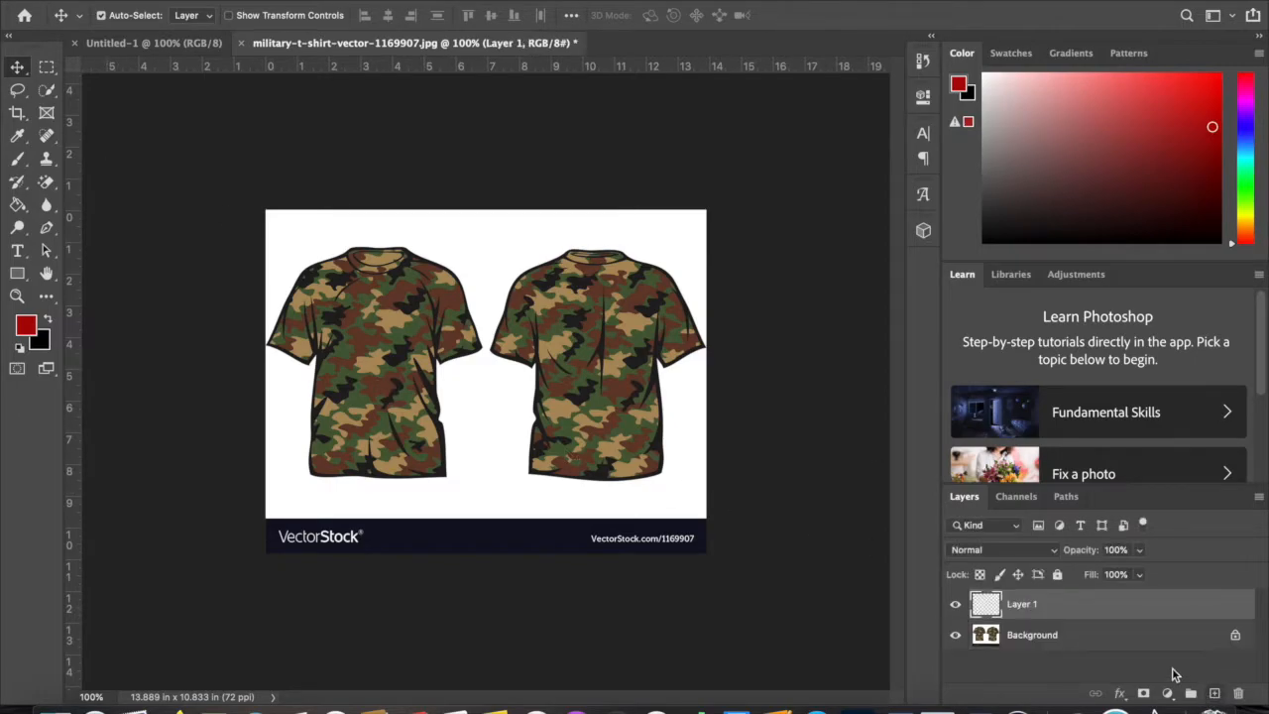
double_click(1095, 620)
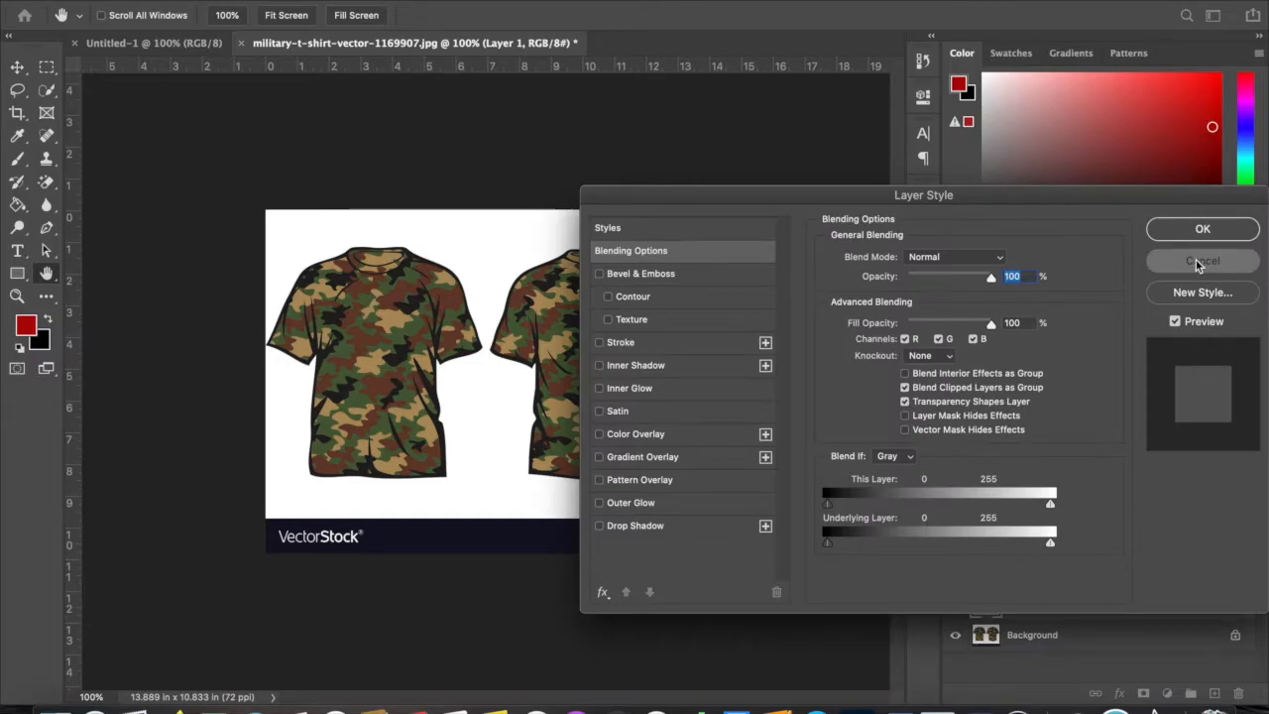
left_click(1200, 261)
mouse_move(1066, 622)
left_mouse_down()
mouse_move(1064, 657)
mouse_move(1056, 607)
left_mouse_up()
left_click(1092, 643)
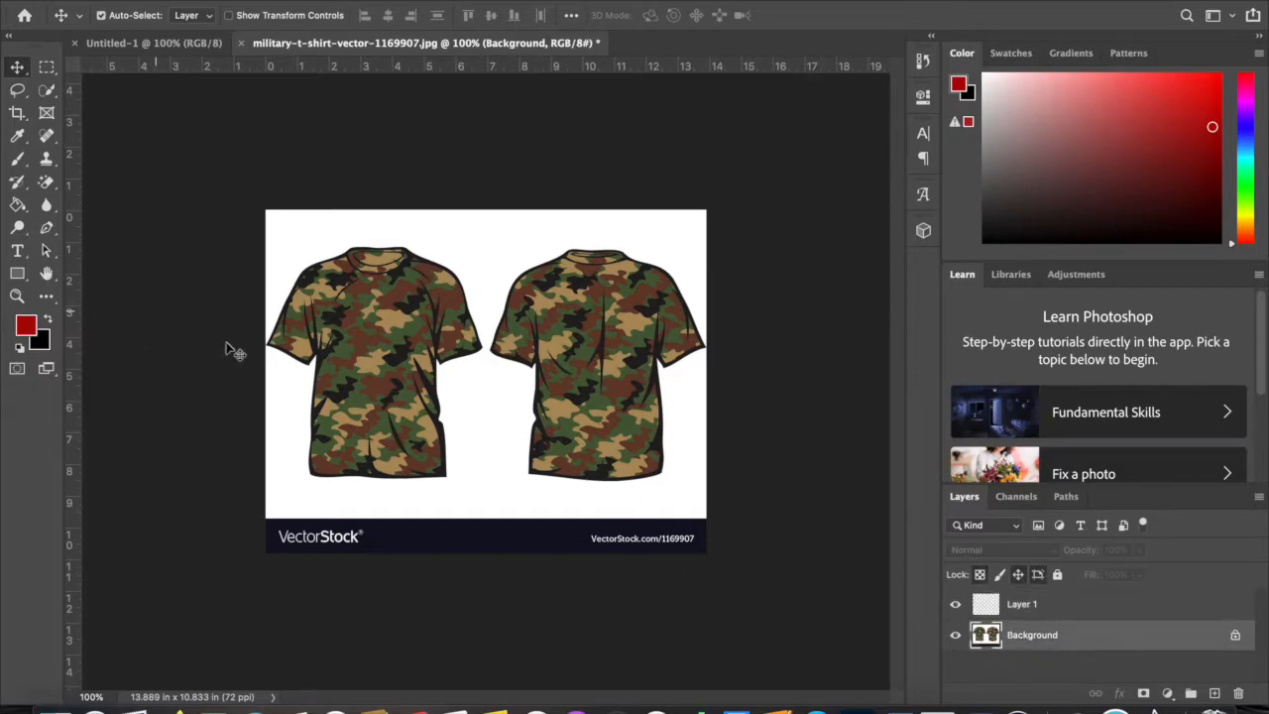
Select Layer 1 for the Paint Bucket tool and set the foreground colour to black, 000000.
left_click(1061, 609)
left_click(17, 205)
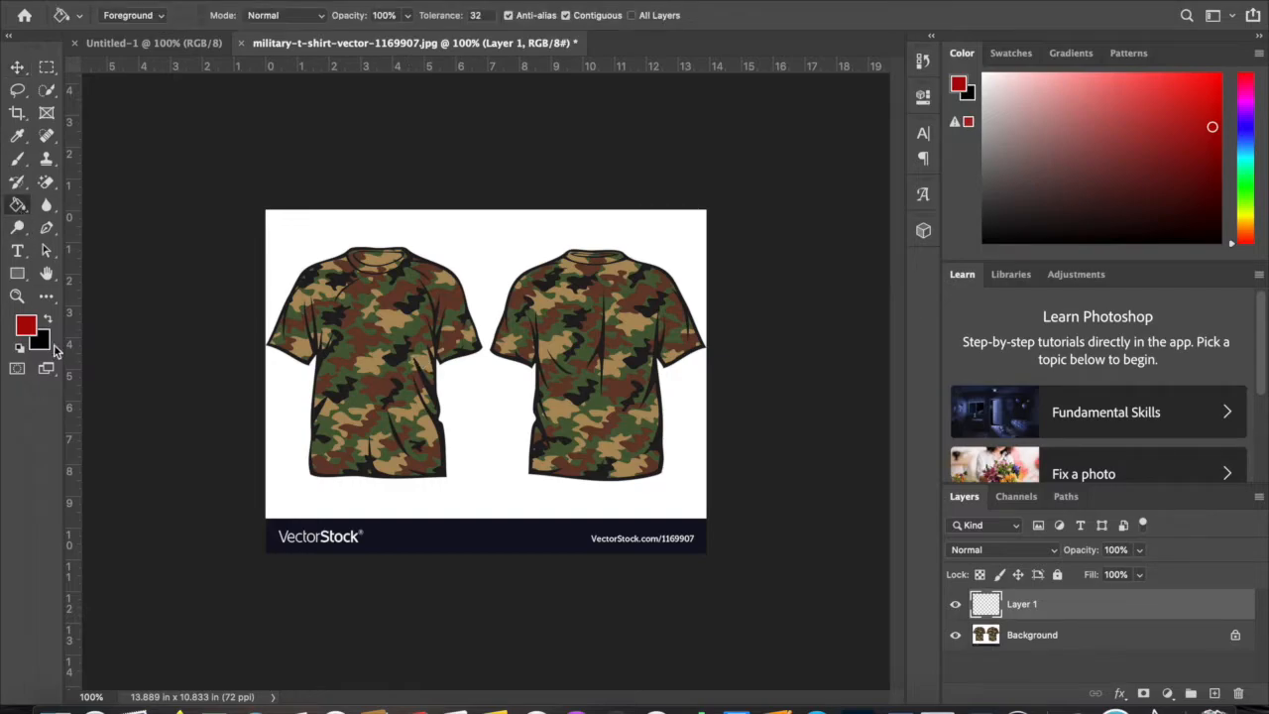
left_click(26, 325)
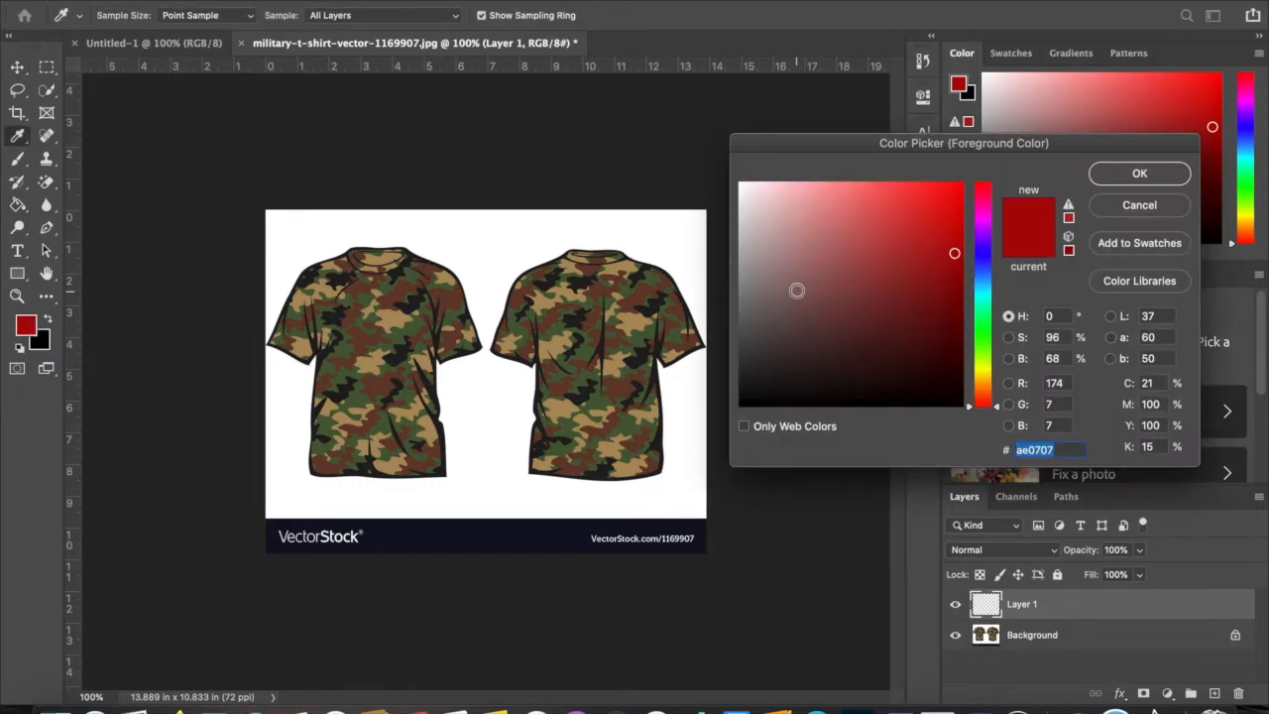
type("000000")
left_click(1117, 184)
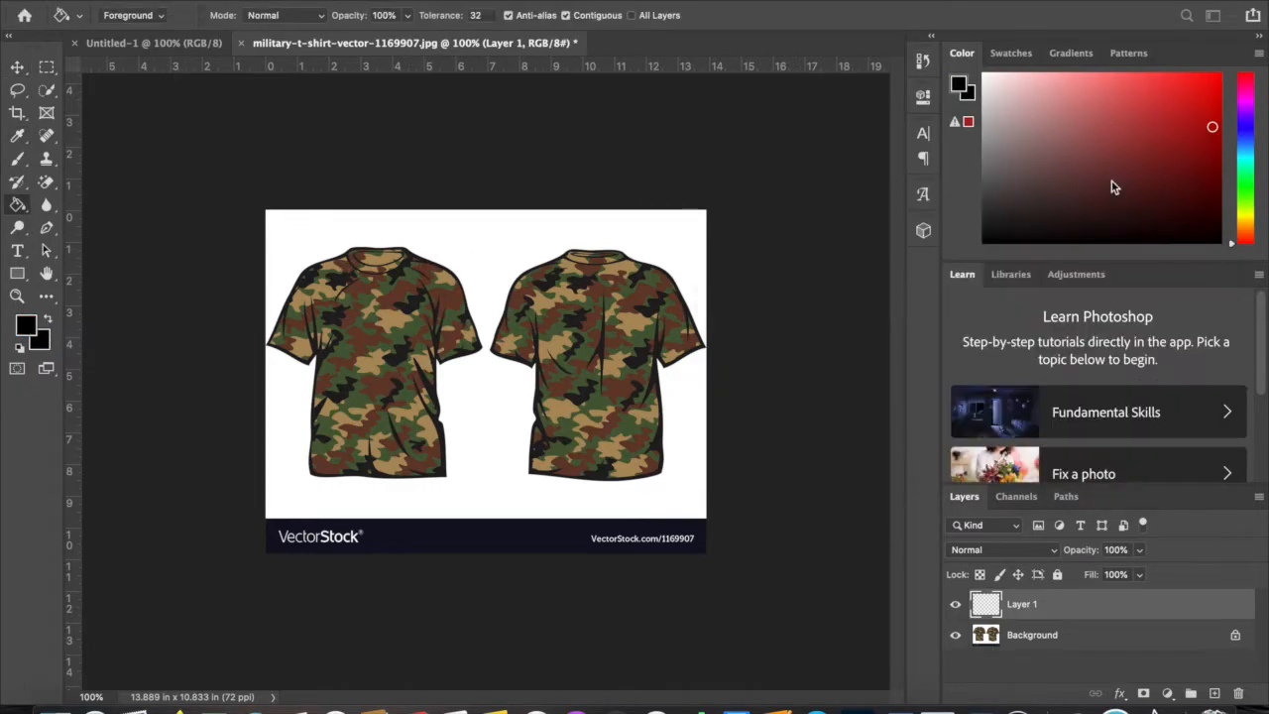
Try filling Layer 1 with black and magic-erasing the T-shirt background layer beneath it, and undo both changes.
left_click(509, 236)
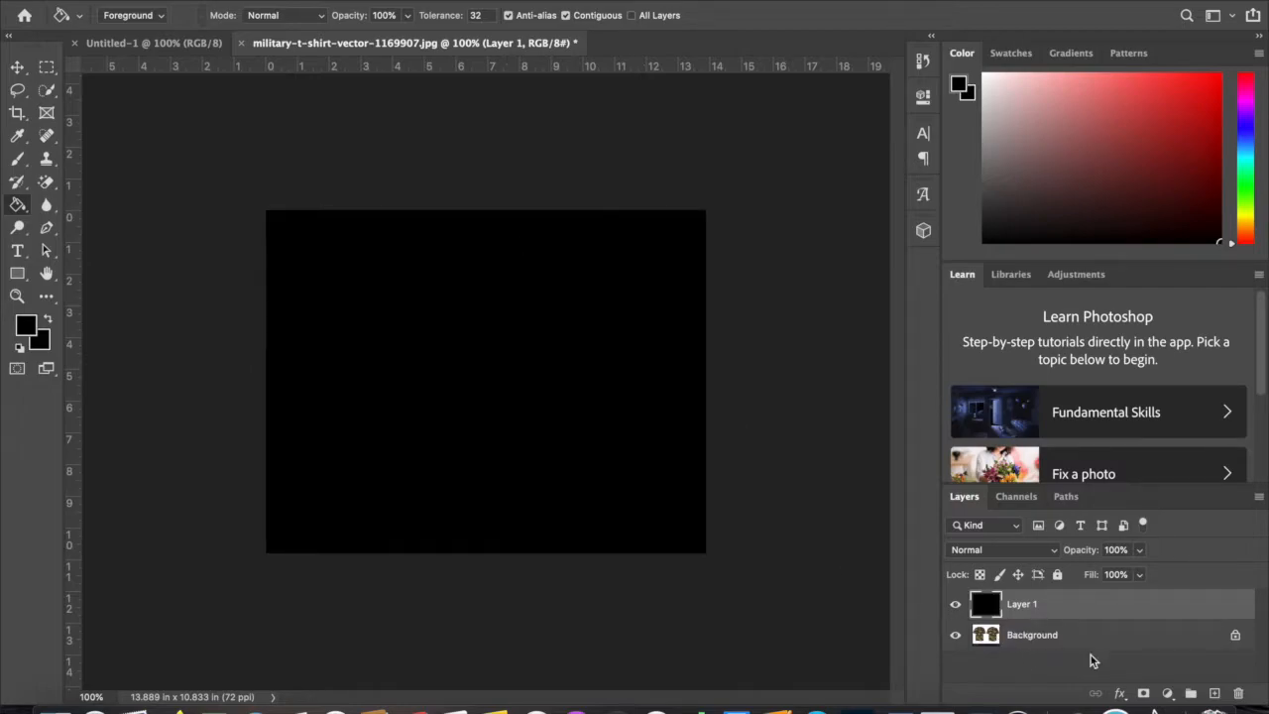
key("v")
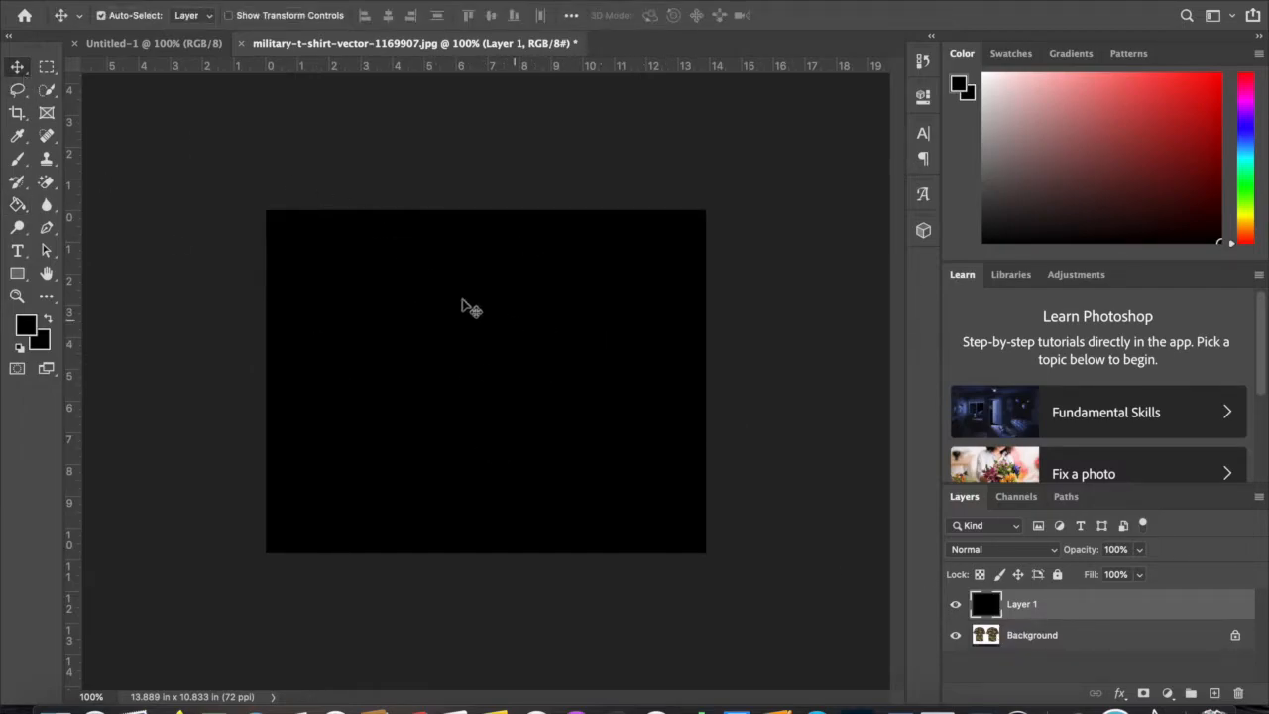
left_click(46, 183)
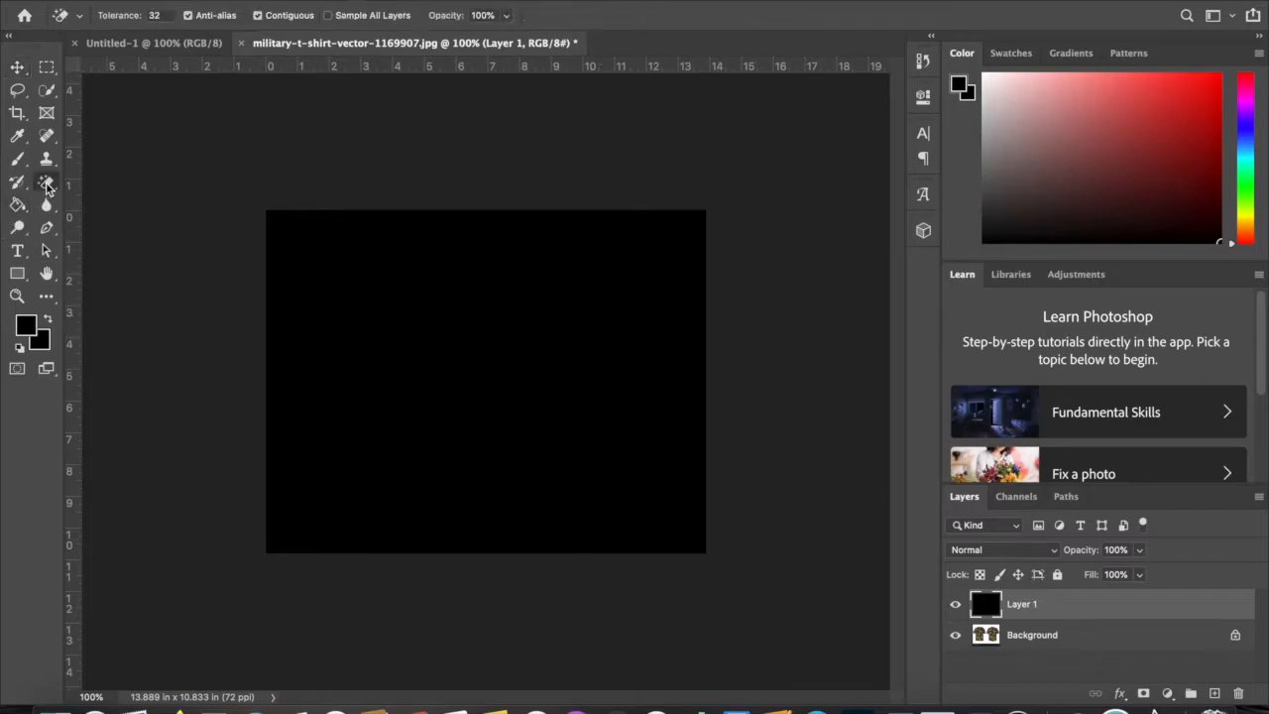
left_click(1057, 644)
left_click(489, 328)
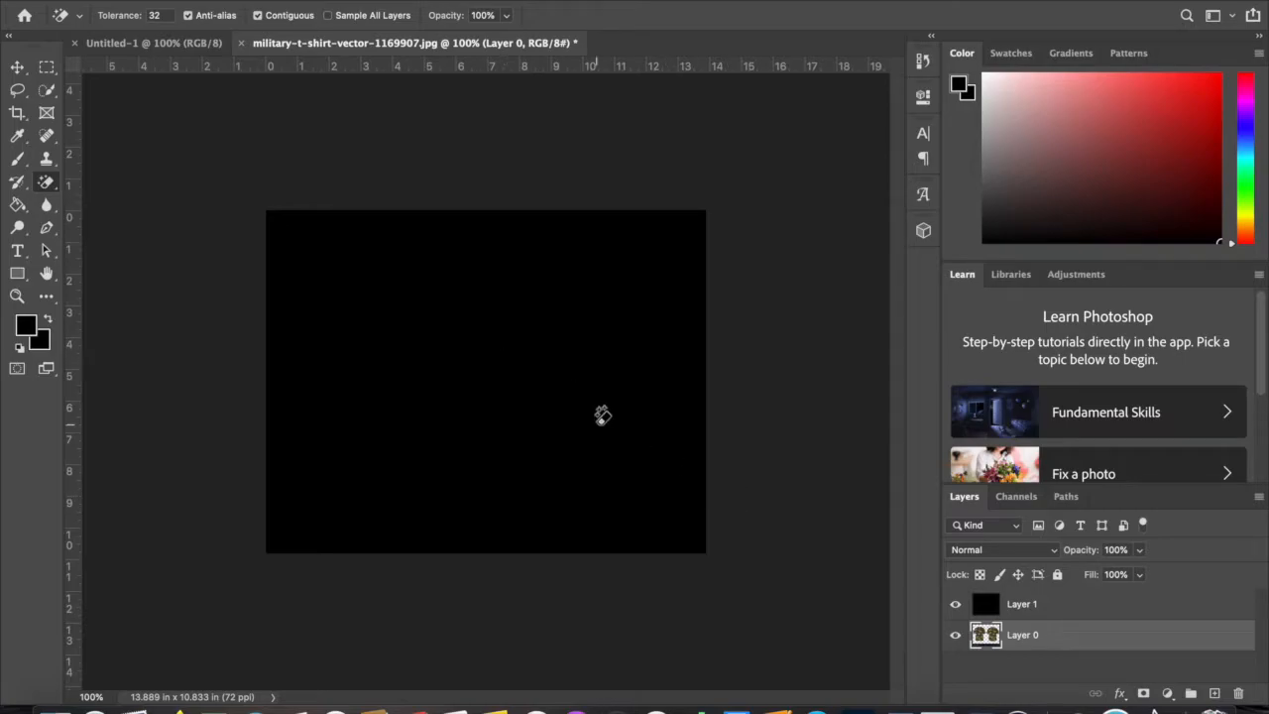
key("ctrl+z")
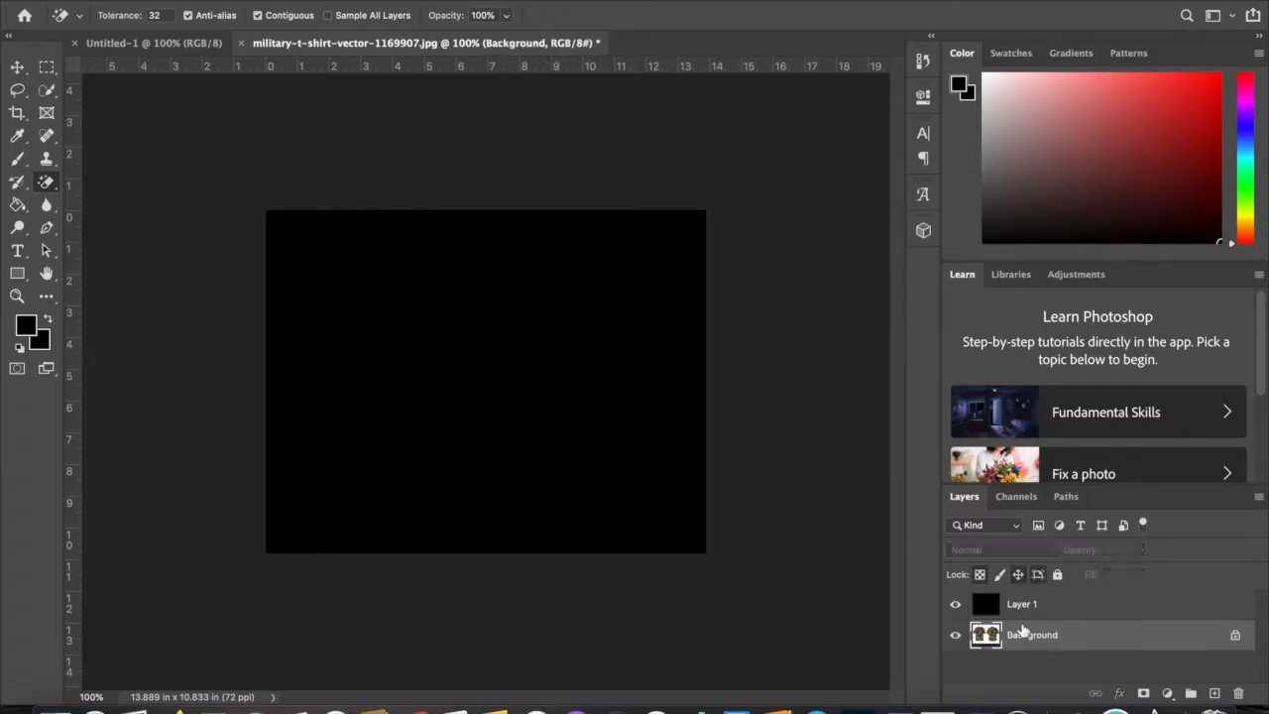
key("ctrl+z")
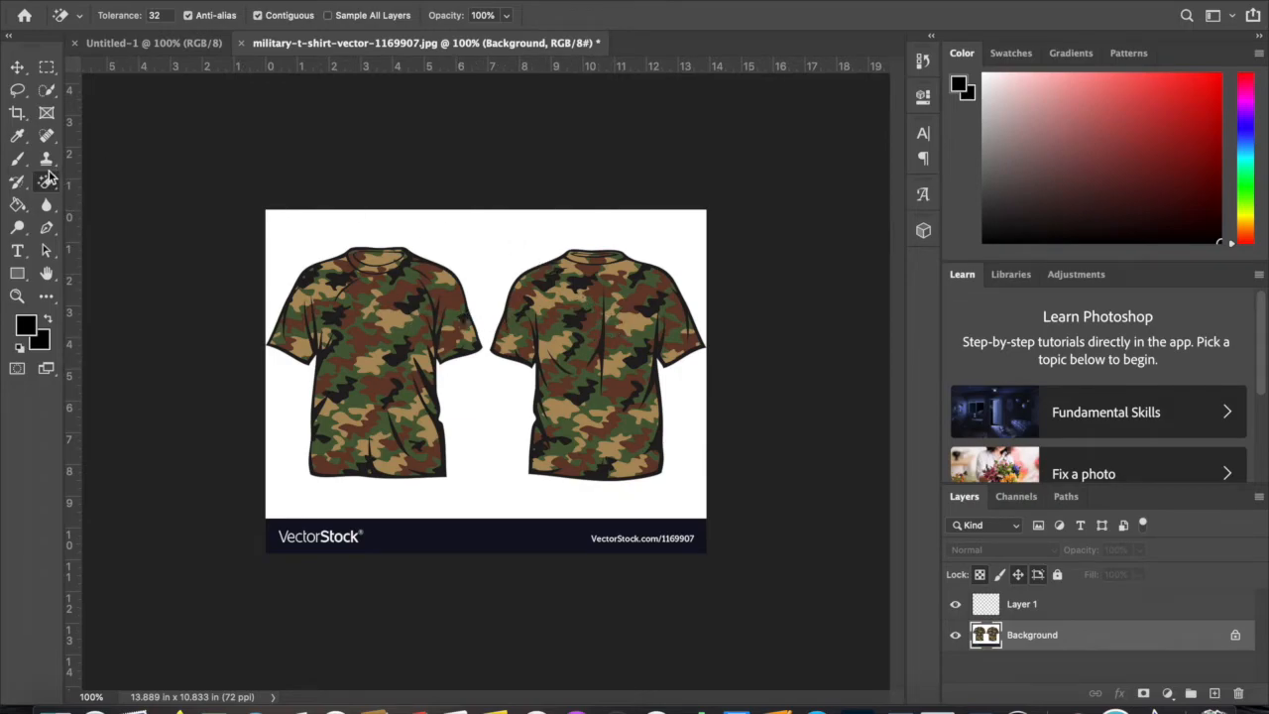
Erase the white area around the camouflage T-shirts on the Background layer with the Magic Eraser Tool.
left_click(46, 182)
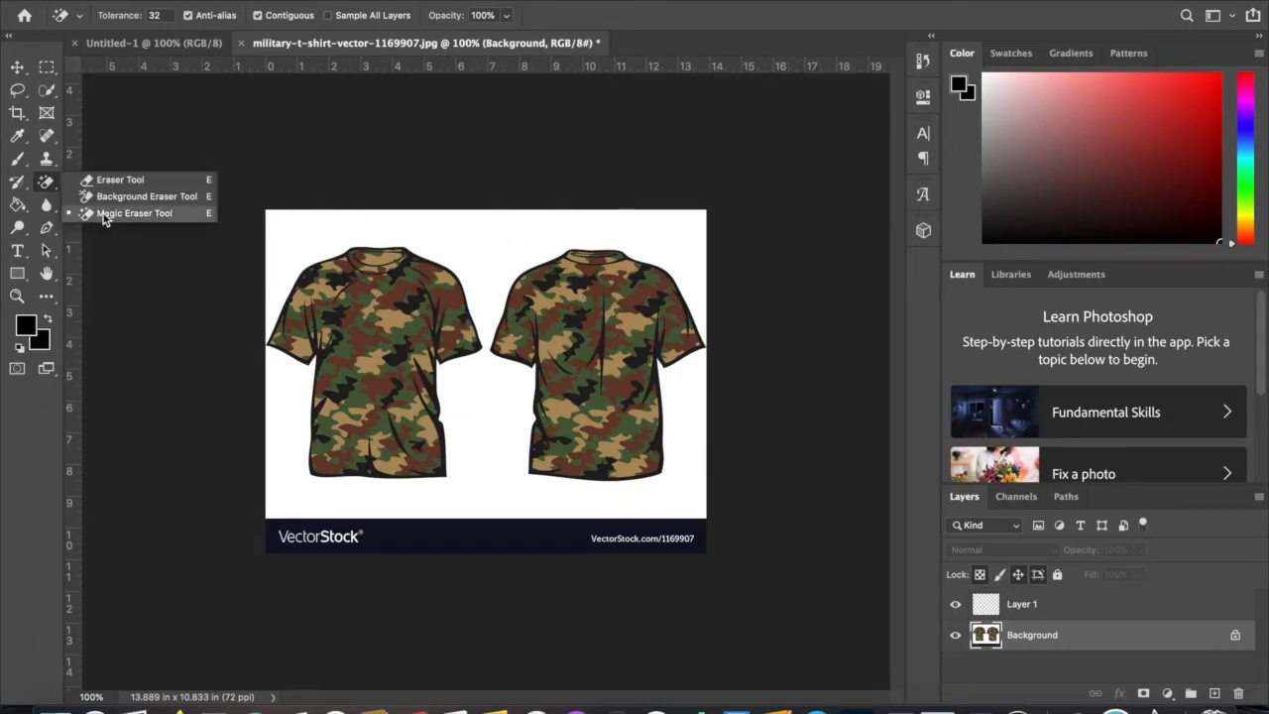
left_click(134, 213)
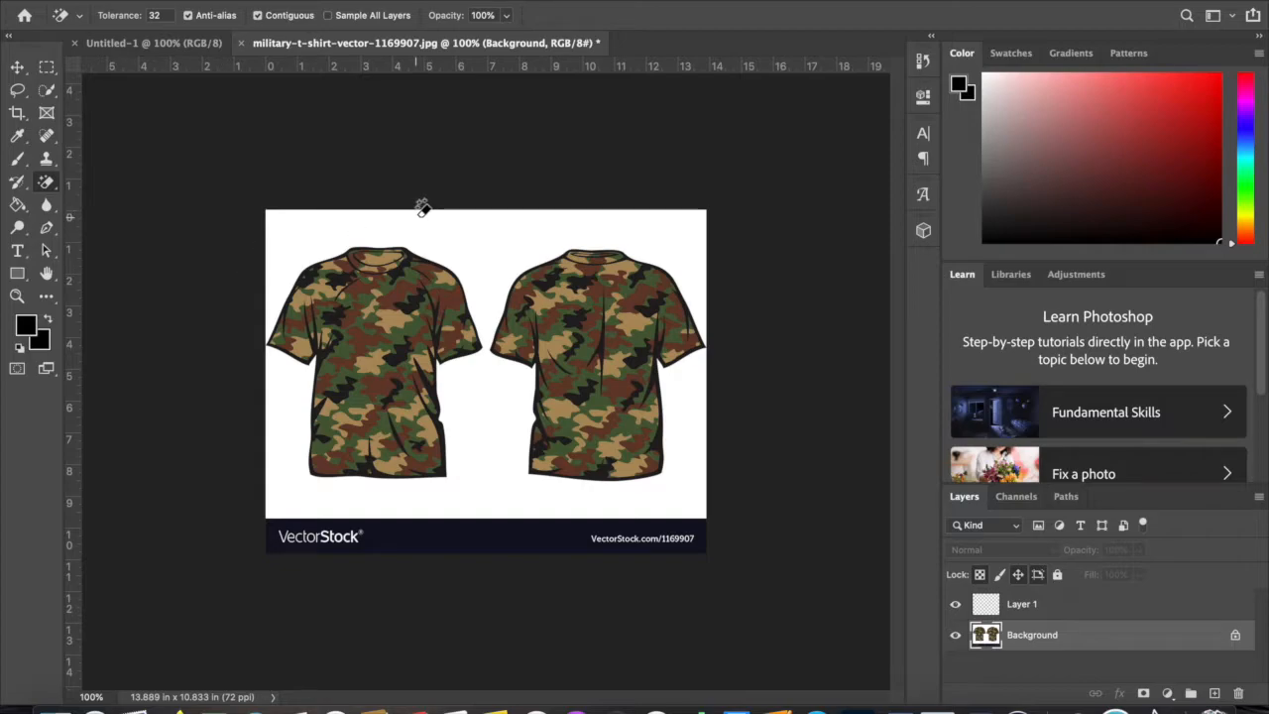
left_click(492, 247)
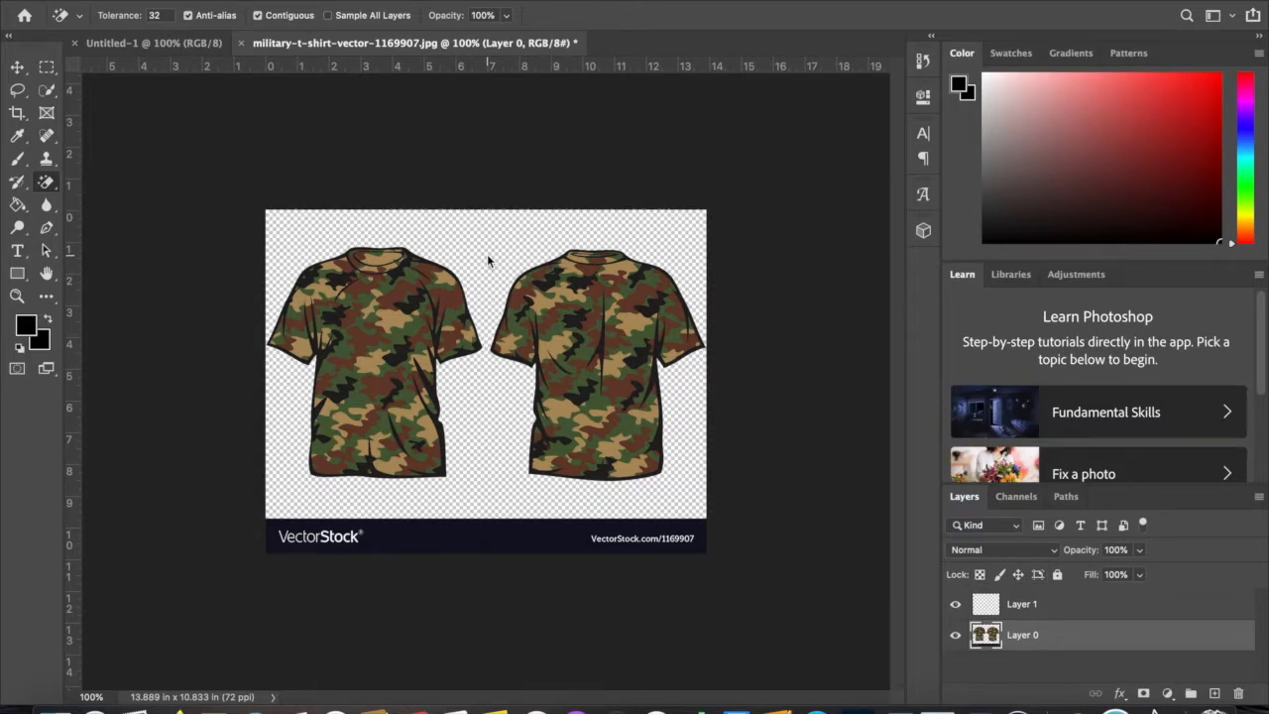
Move the T-shirt layer above Layer 1 and fill Layer 1 with black using the Paint Bucket.
left_click_drag(1036, 634, 1024, 615)
left_click(1026, 634)
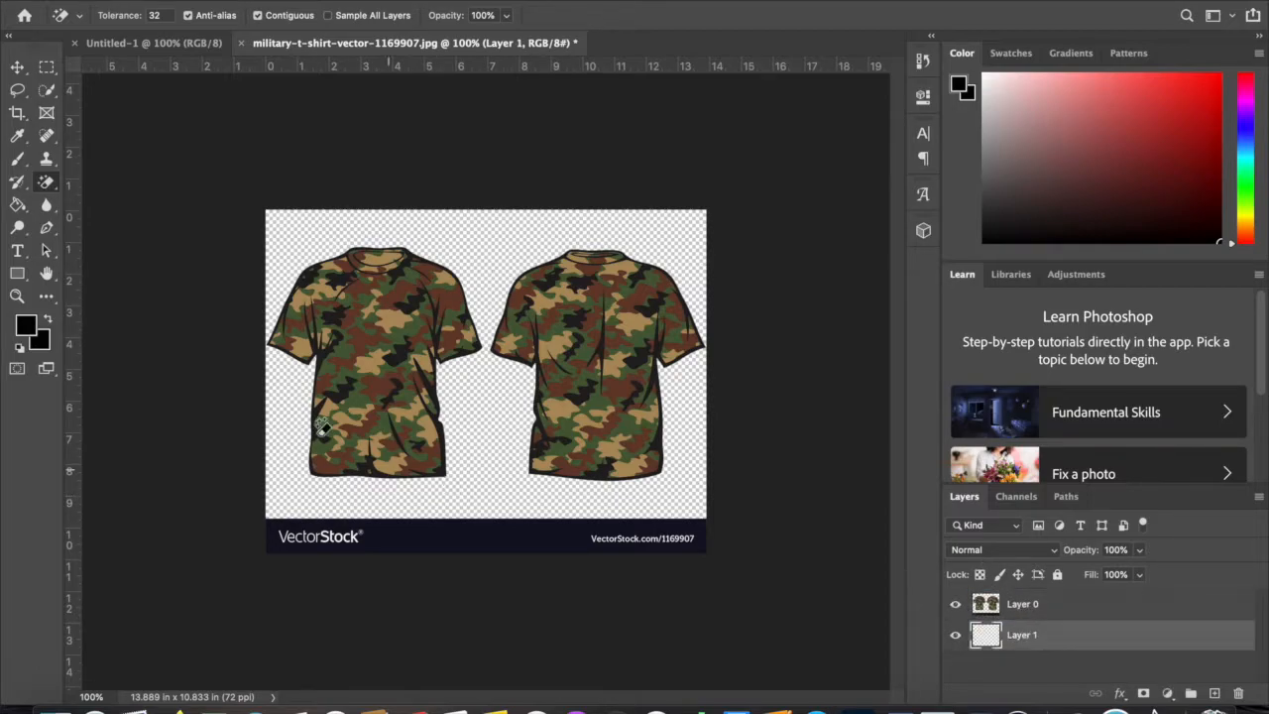
left_click(18, 204)
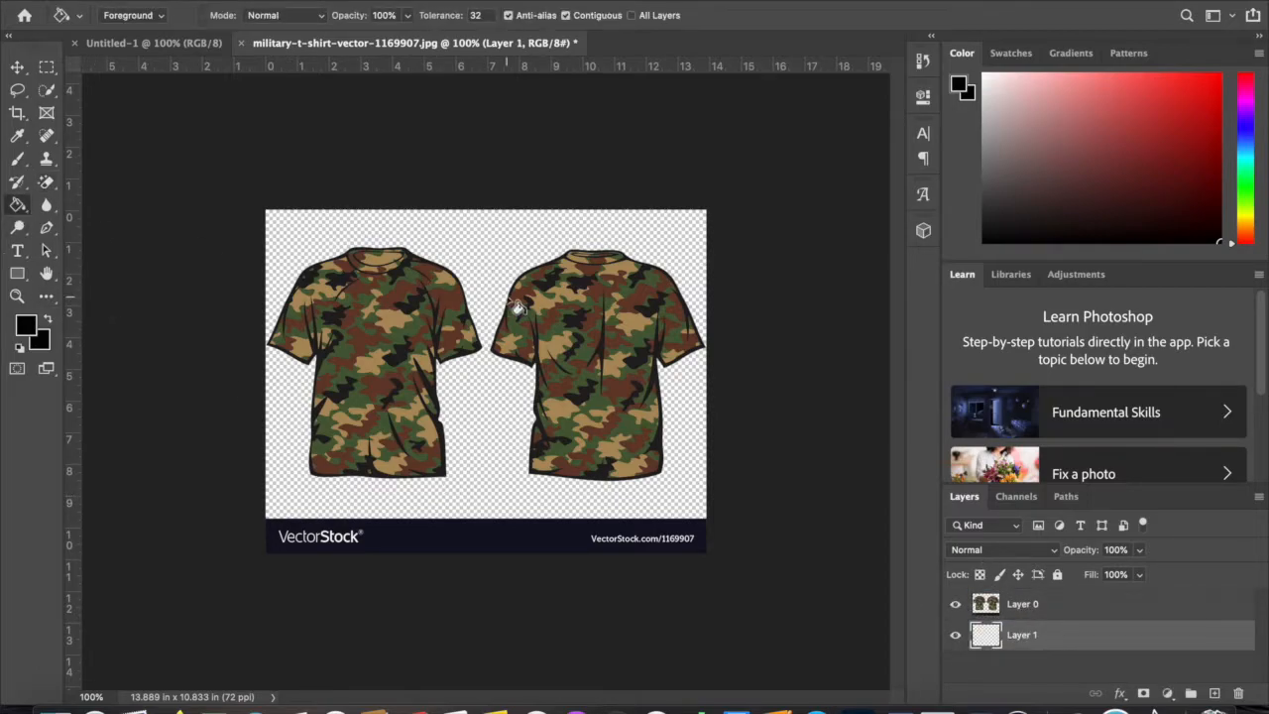
left_click(486, 240)
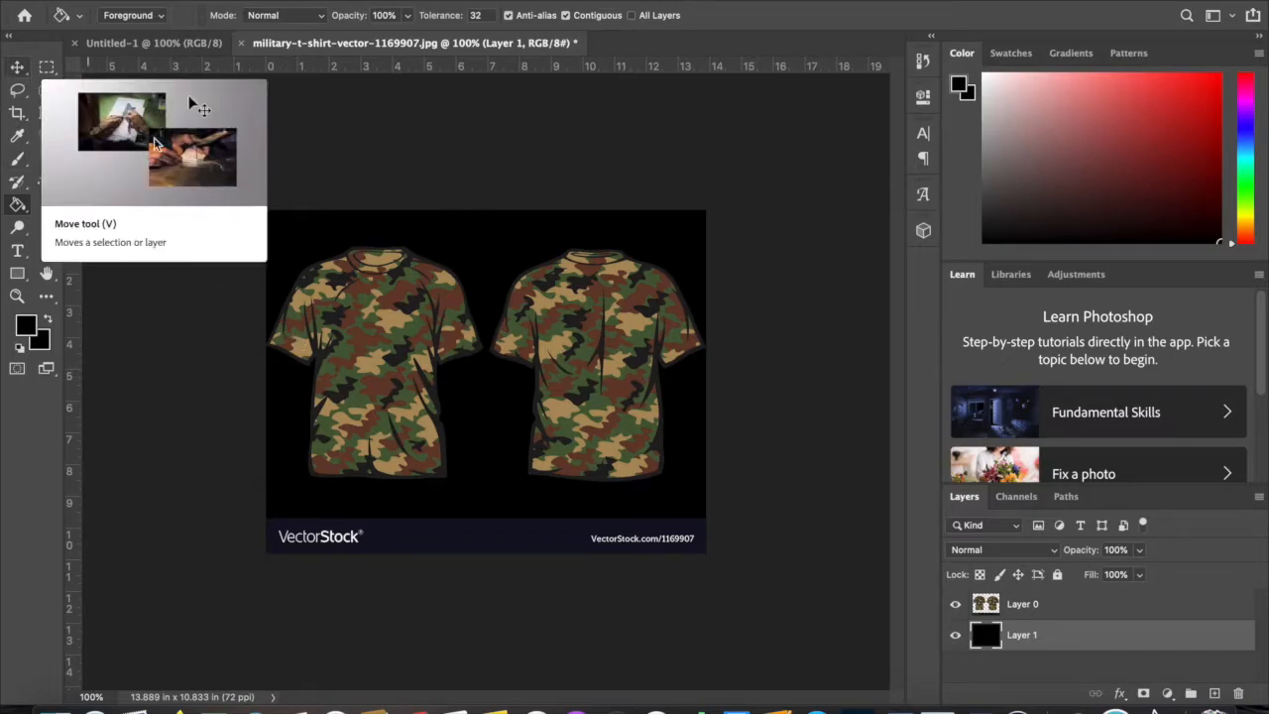
left_click(18, 69)
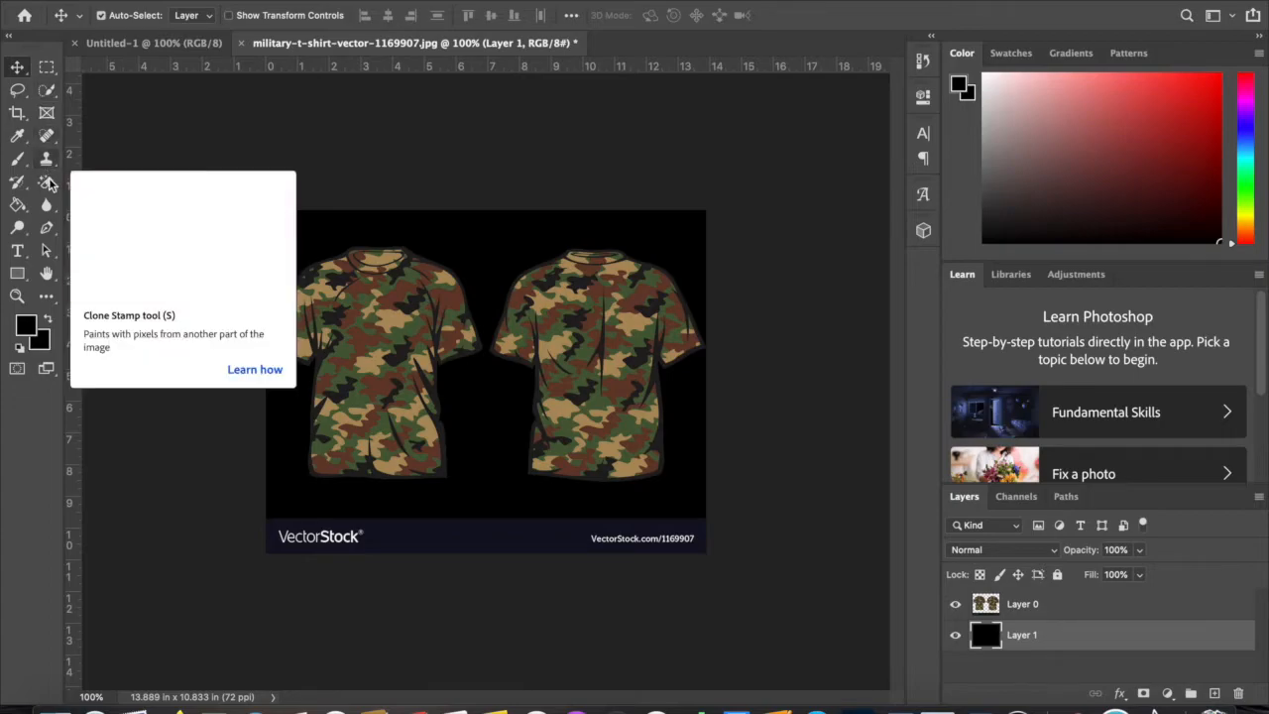
Erase the VectorStock banner from Layer 0 with the regular Eraser Tool and shift the shirts slightly down on the canvas.
left_click(48, 183)
left_click(98, 184)
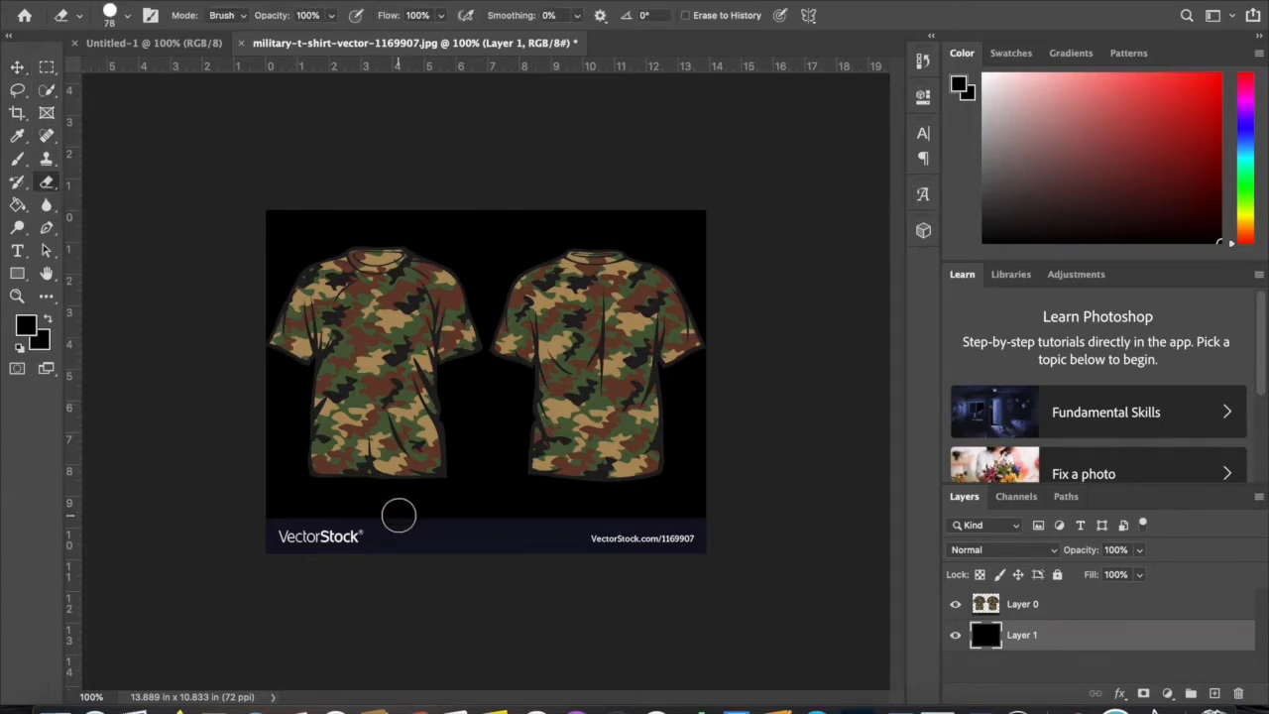
left_click(274, 517)
key("super+z")
left_click(1028, 606)
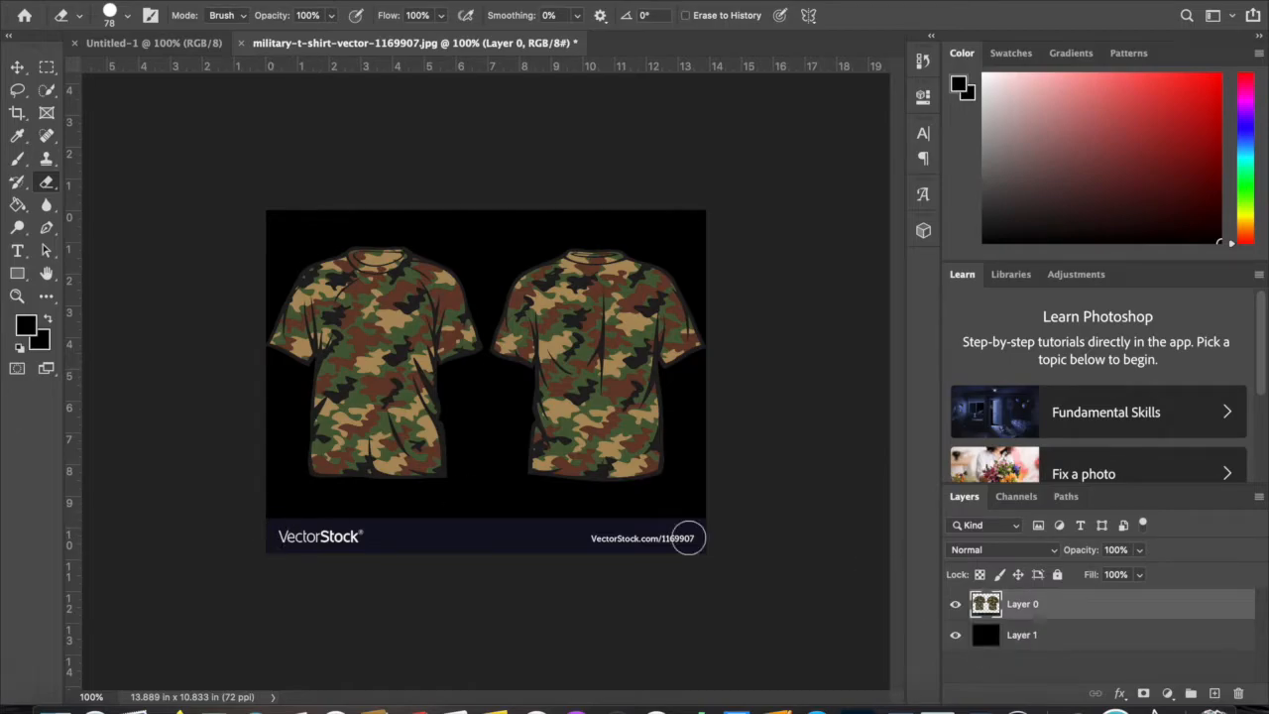
mouse_move(271, 518)
left_mouse_down()
mouse_move(323, 524)
mouse_move(270, 540)
mouse_move(365, 555)
mouse_move(444, 535)
mouse_move(415, 531)
mouse_move(348, 536)
mouse_move(519, 550)
mouse_move(690, 517)
mouse_move(558, 572)
mouse_move(731, 575)
mouse_move(636, 560)
mouse_move(685, 543)
mouse_move(736, 559)
mouse_move(559, 541)
mouse_move(570, 531)
mouse_move(455, 532)
mouse_move(529, 529)
left_mouse_up()
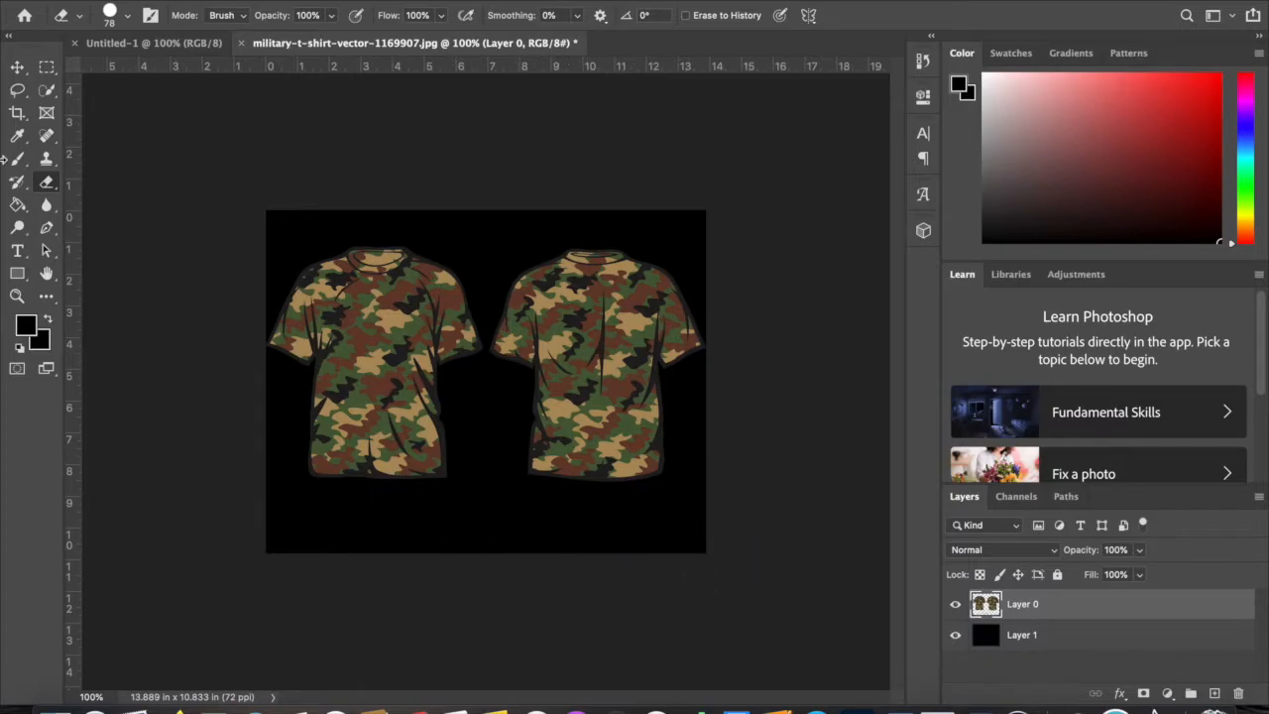
left_click(19, 65)
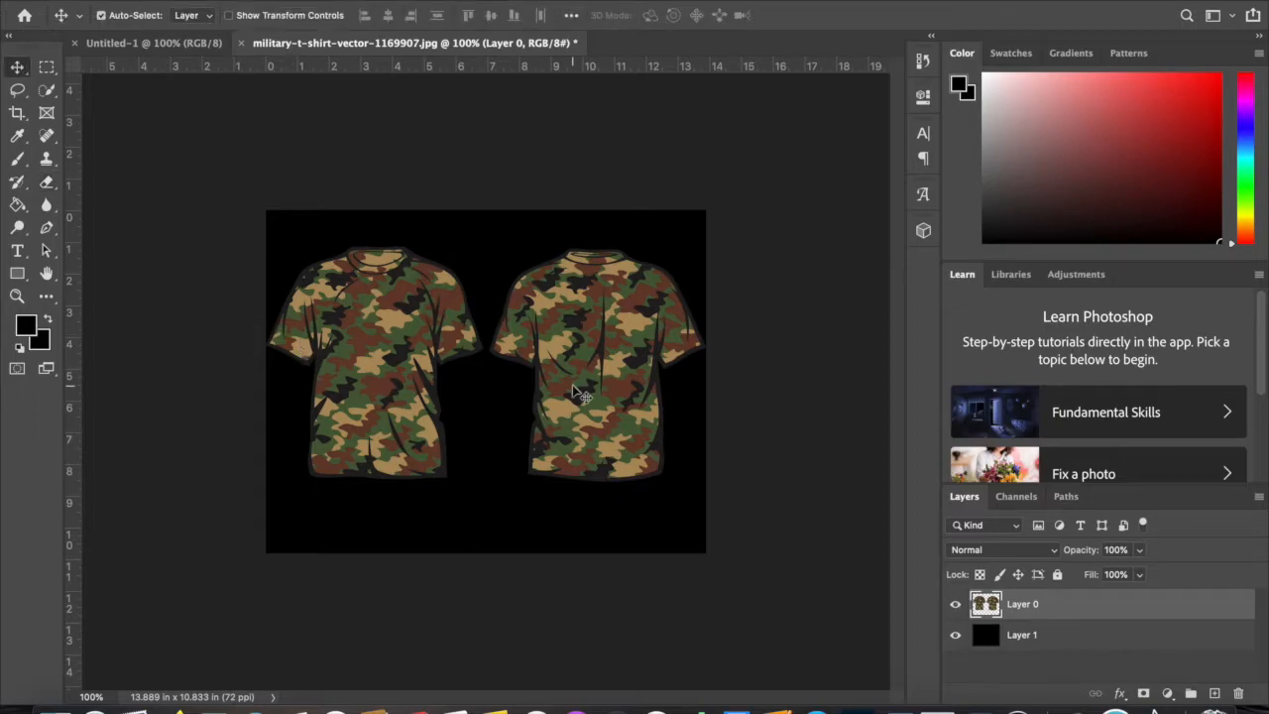
left_click_drag(571, 315, 571, 332)
Start opening another image and preview T-shirt files in Downloads, including GPANewshirtred.jpg and GPAWTshirtv2.jpg.
left_click(139, 2)
mouse_move(171, 12)
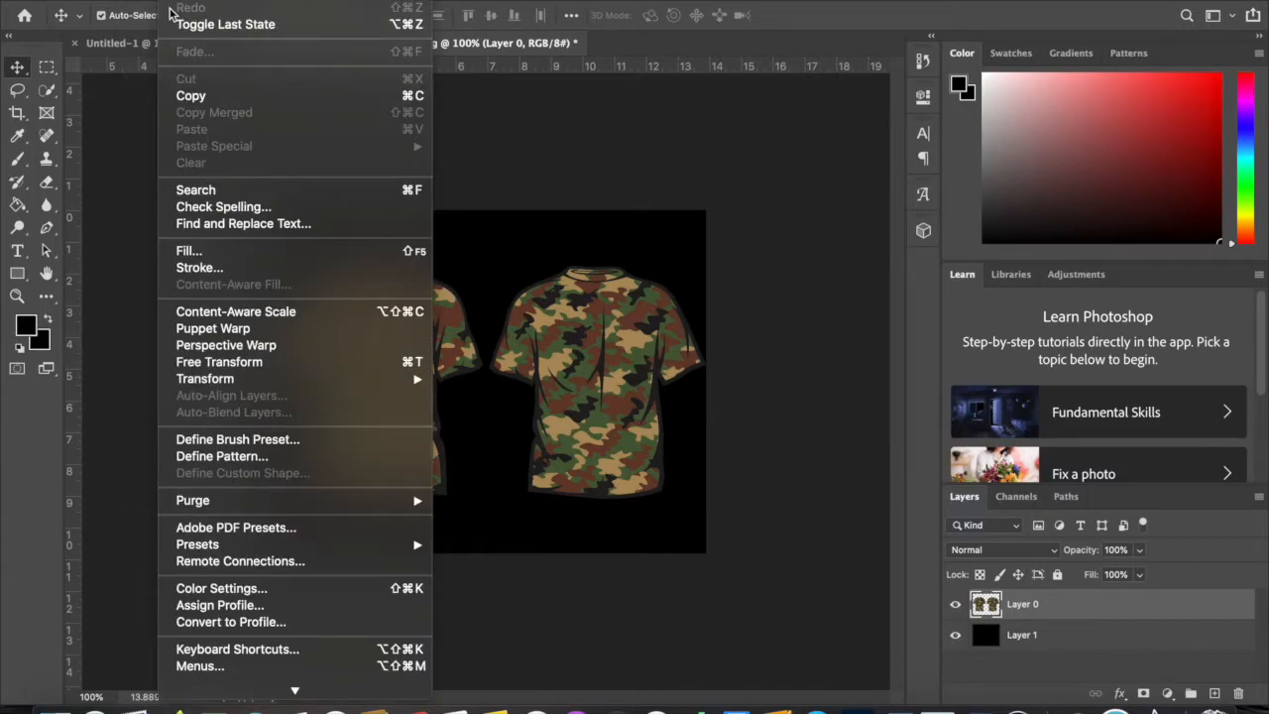
left_click(139, 2)
left_click(138, 2)
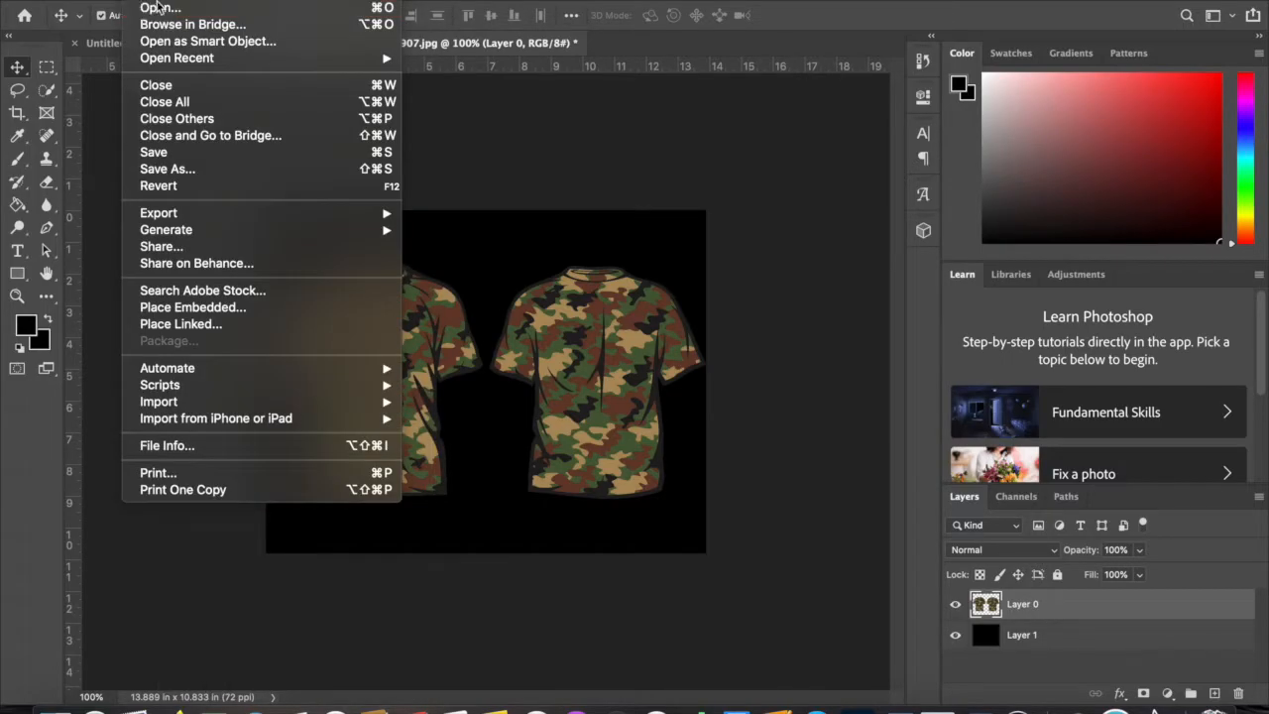
left_click(159, 10)
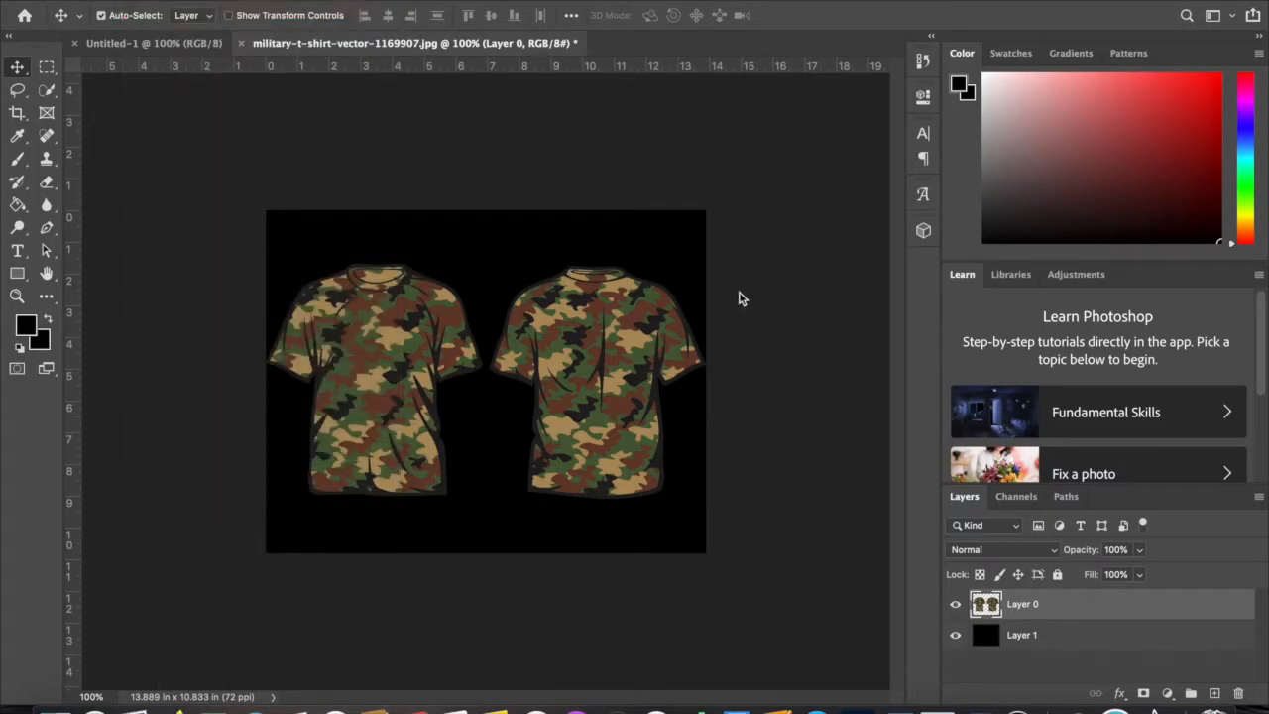
scroll(531, 262, "down", 5)
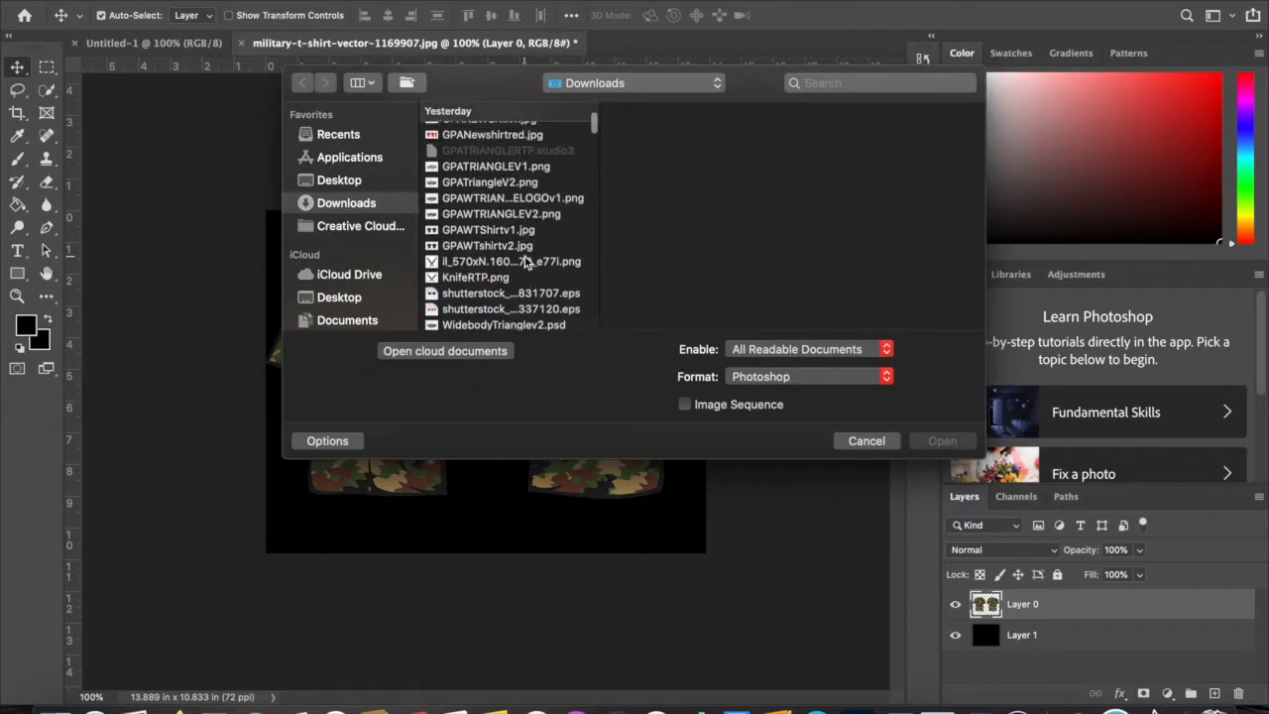
scroll(521, 247, "up", 3)
left_click(469, 170)
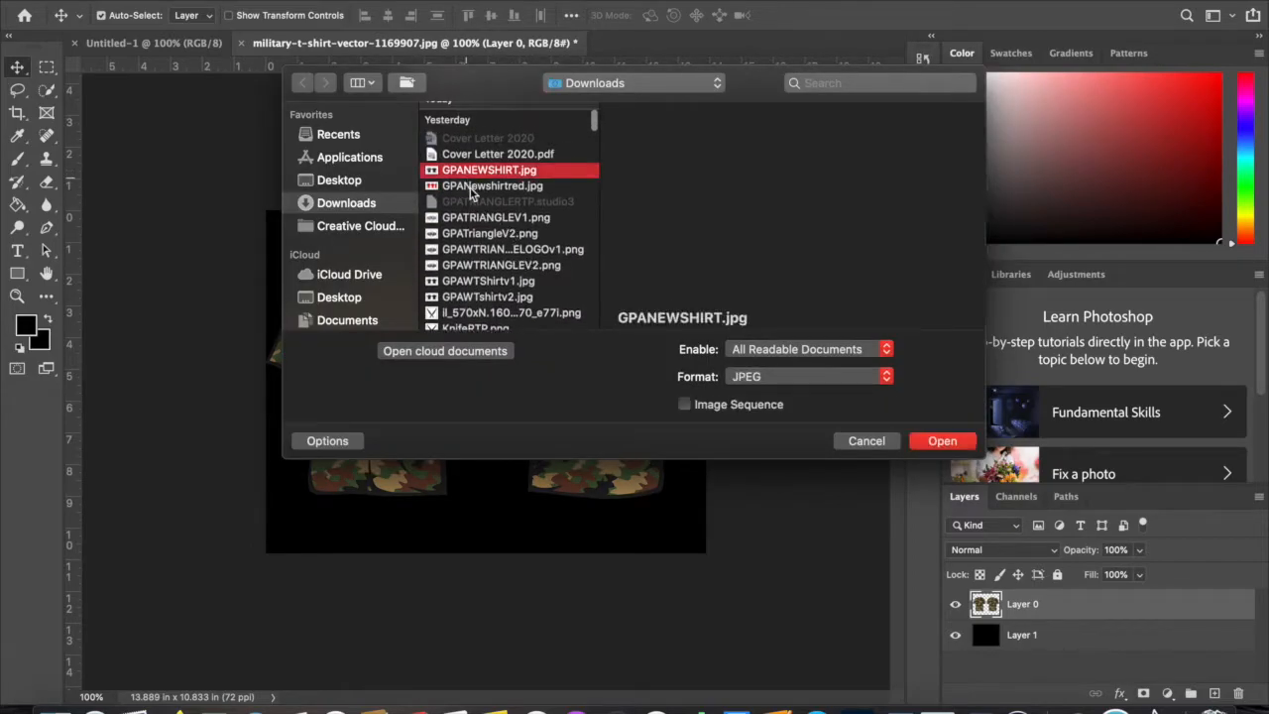
left_click(471, 188)
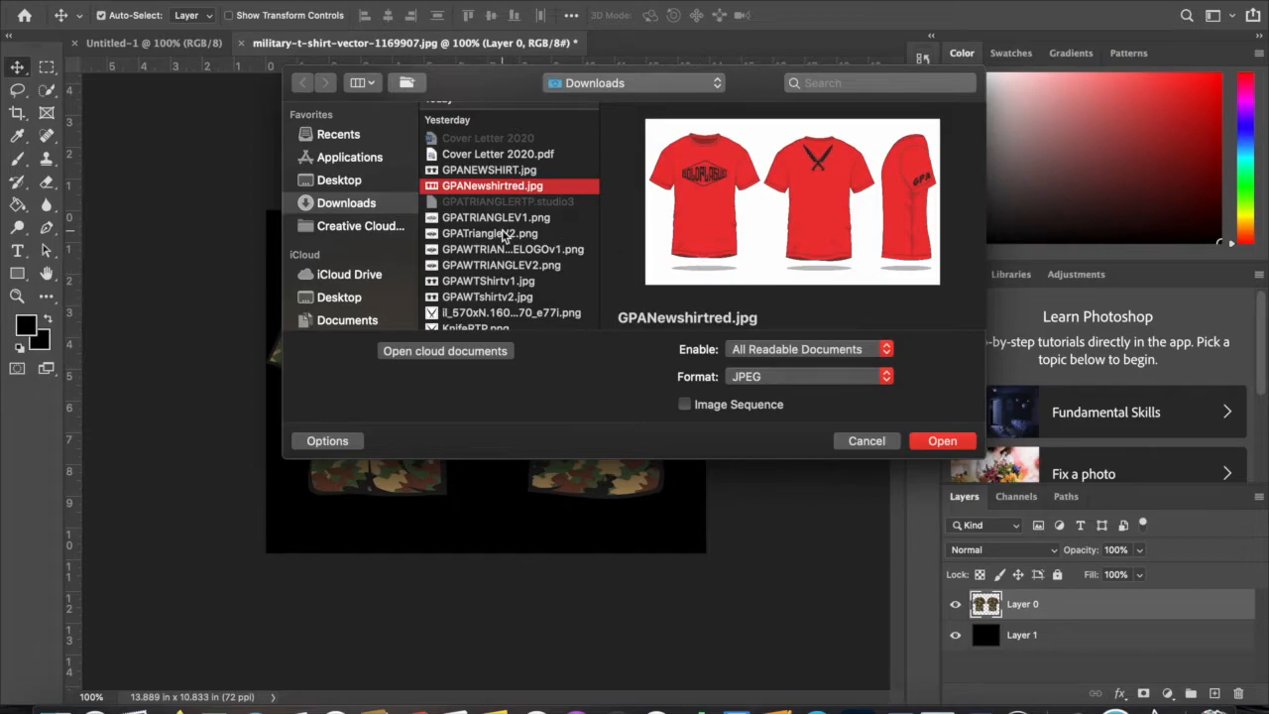
scroll(501, 243, "down", 4)
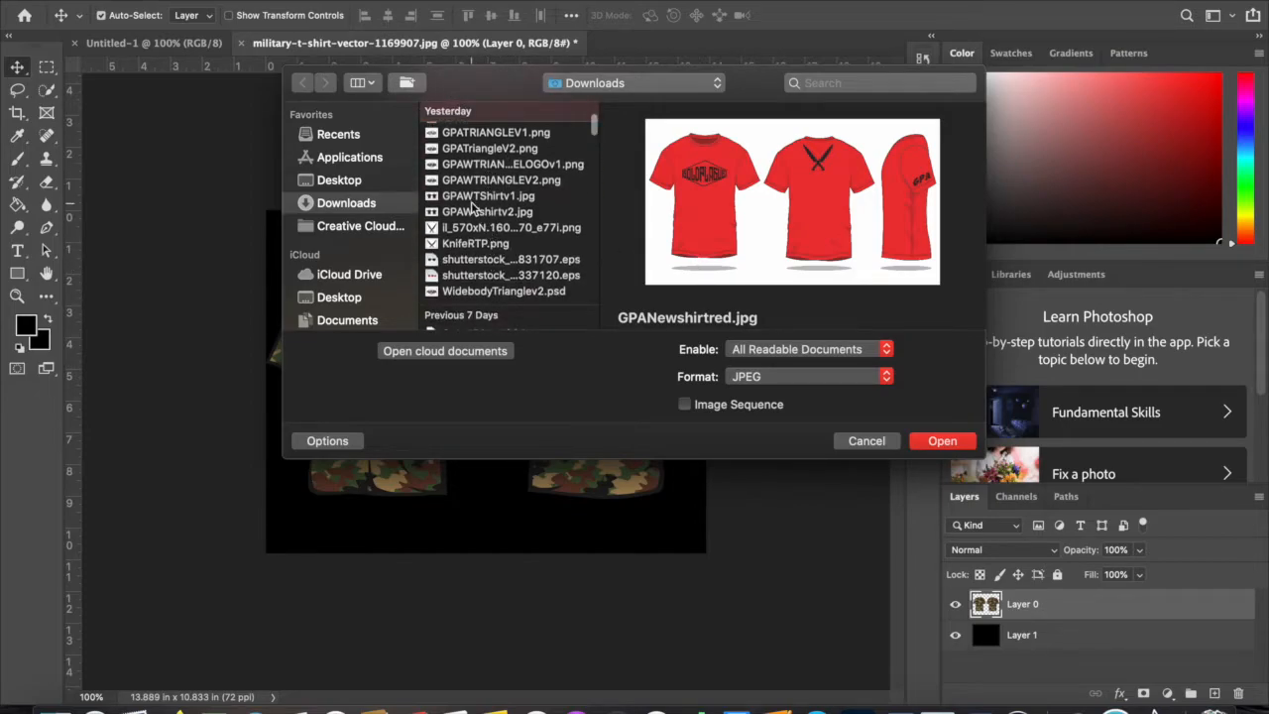
left_click(476, 196)
left_click(481, 212)
scroll(486, 238, "down", 3)
scroll(486, 245, "down", 3)
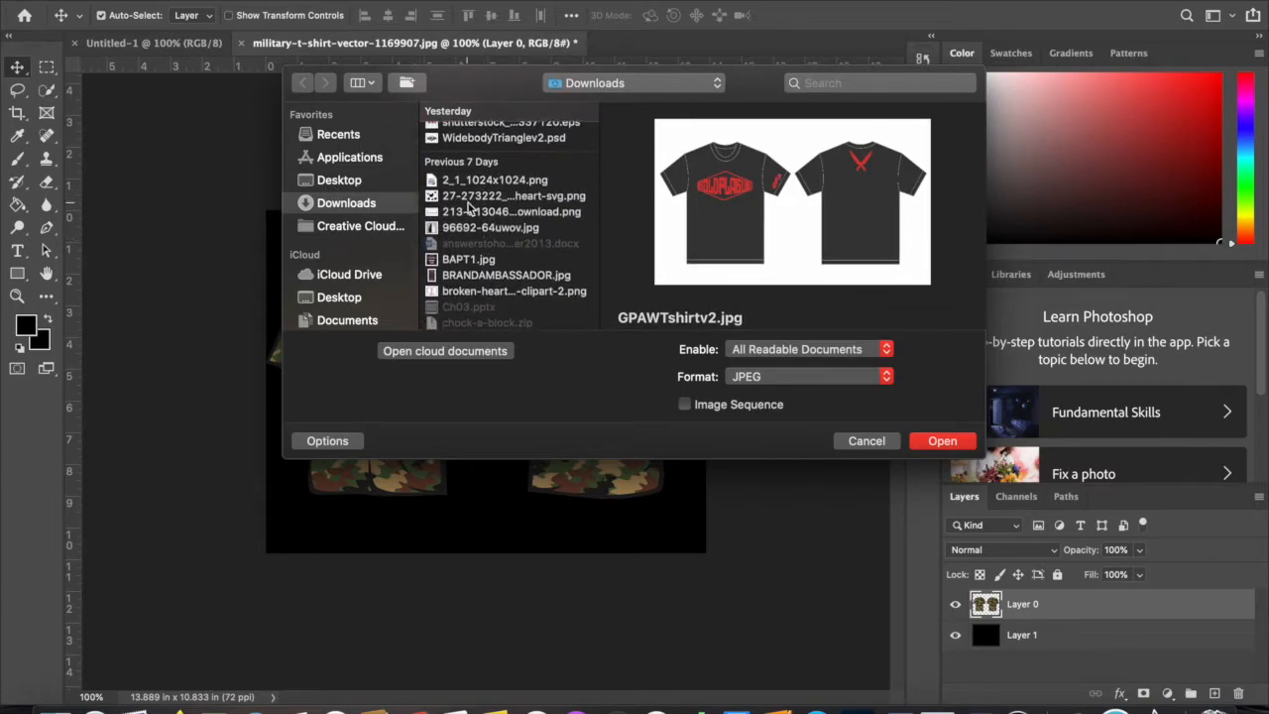
Open GoldPlagueApparelRBoxT.jpg from the Desktop folder and add a new empty layer above its background.
left_click(352, 183)
scroll(490, 209, "down", 10)
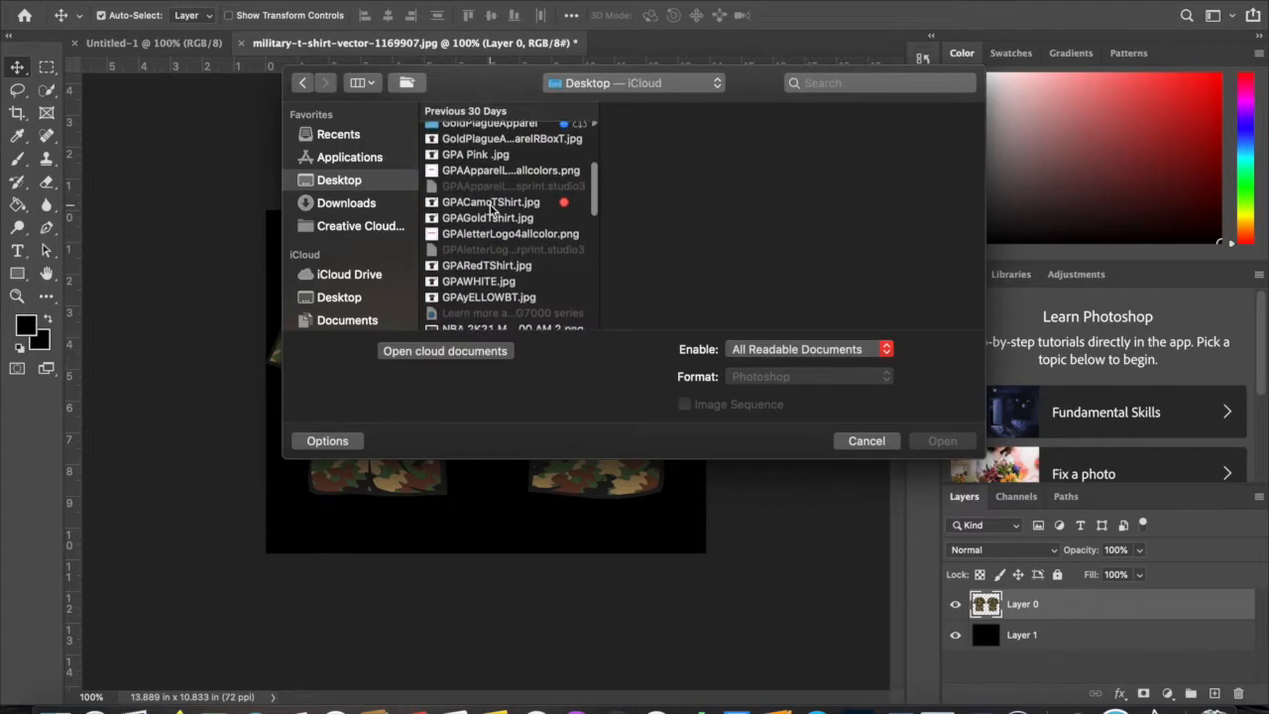
left_click(486, 140)
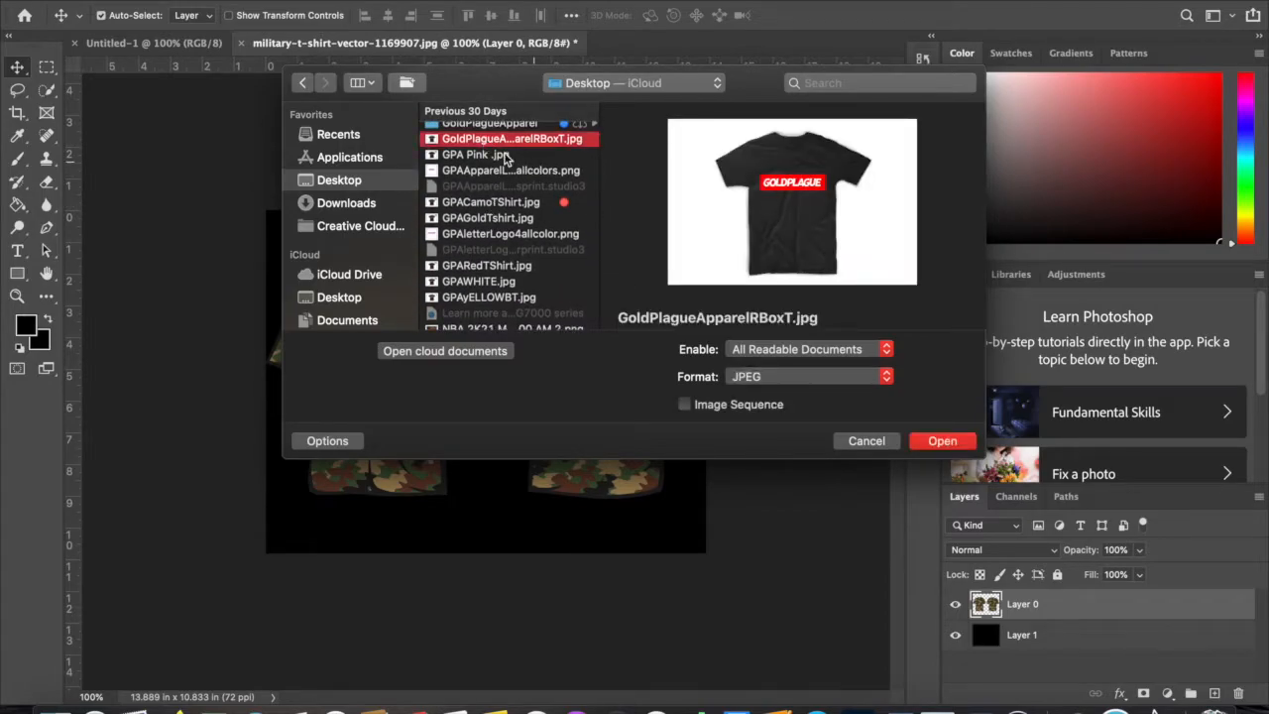
left_click(968, 440)
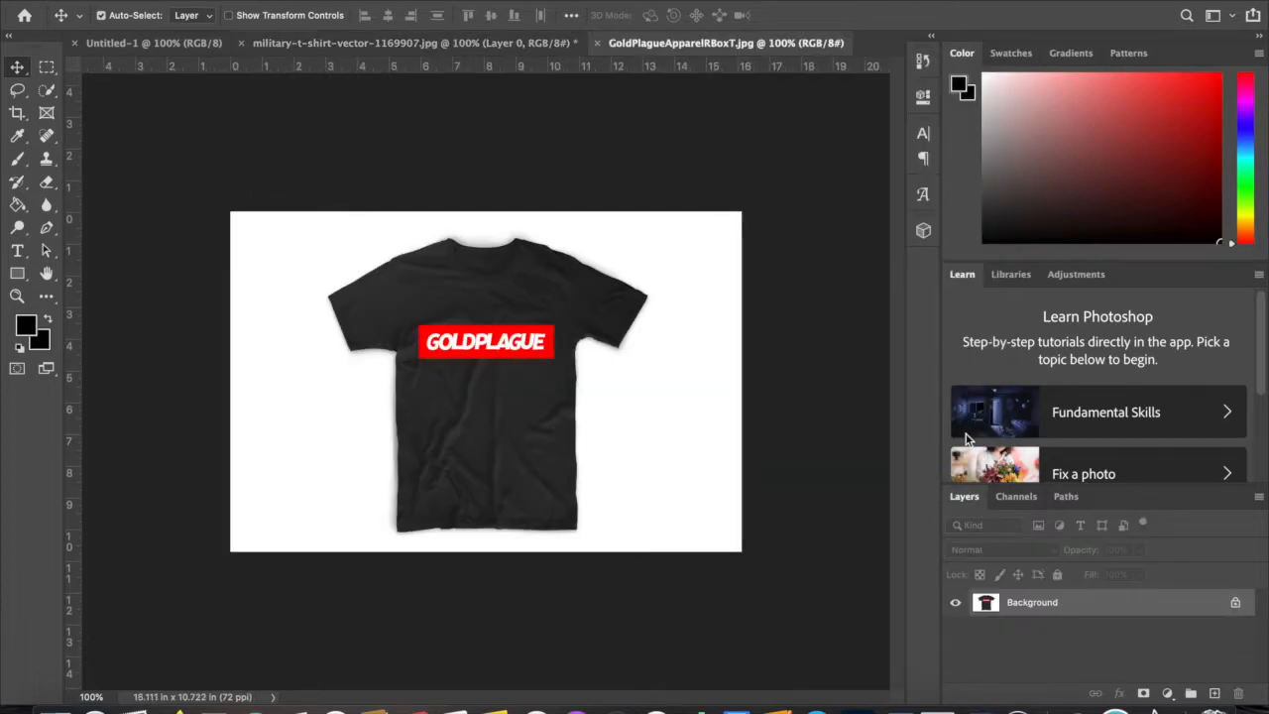
left_click(1214, 693)
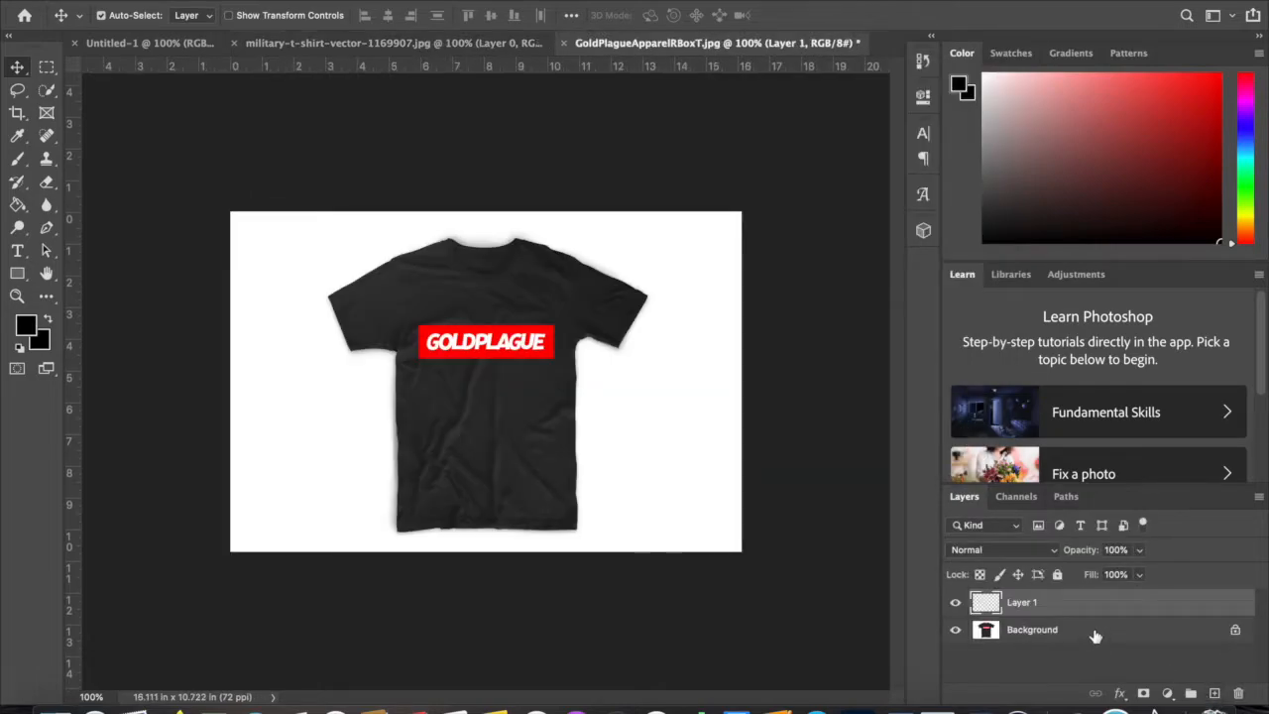
Unlock the Background layer and move it above Layer 1.
left_click(1180, 633)
left_click(1234, 632)
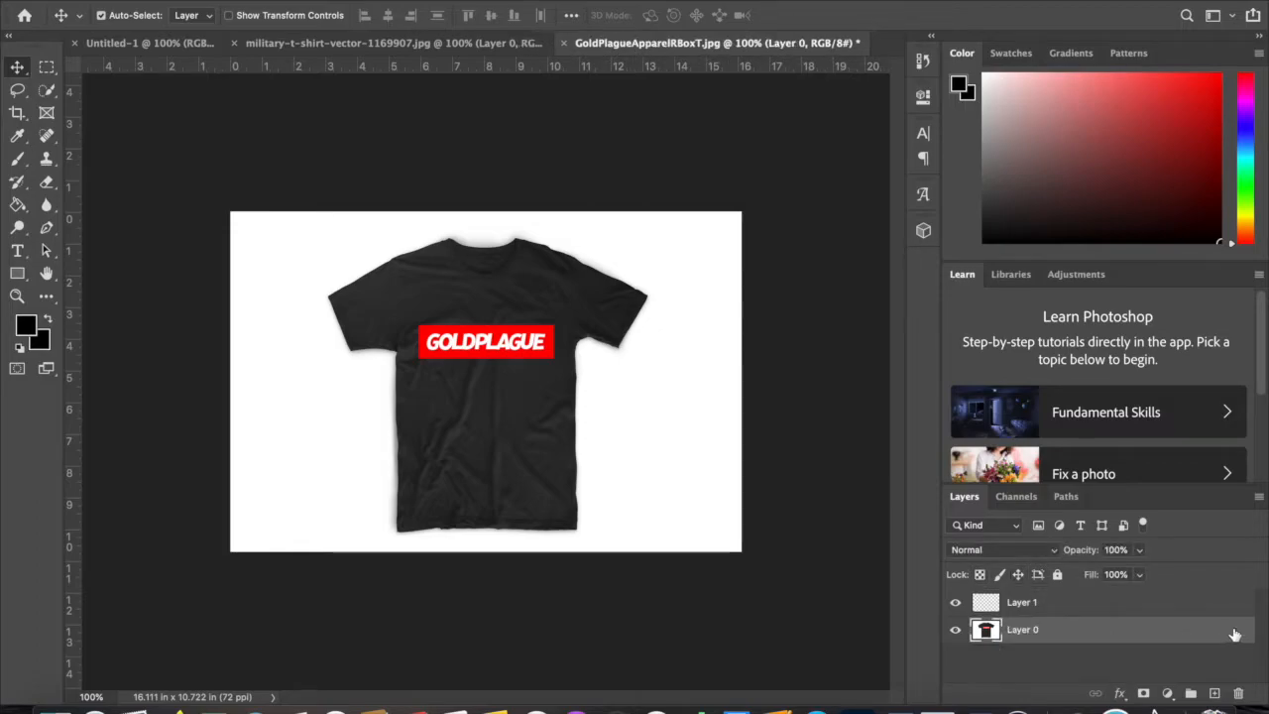
double_click(1191, 630)
left_click(1190, 261)
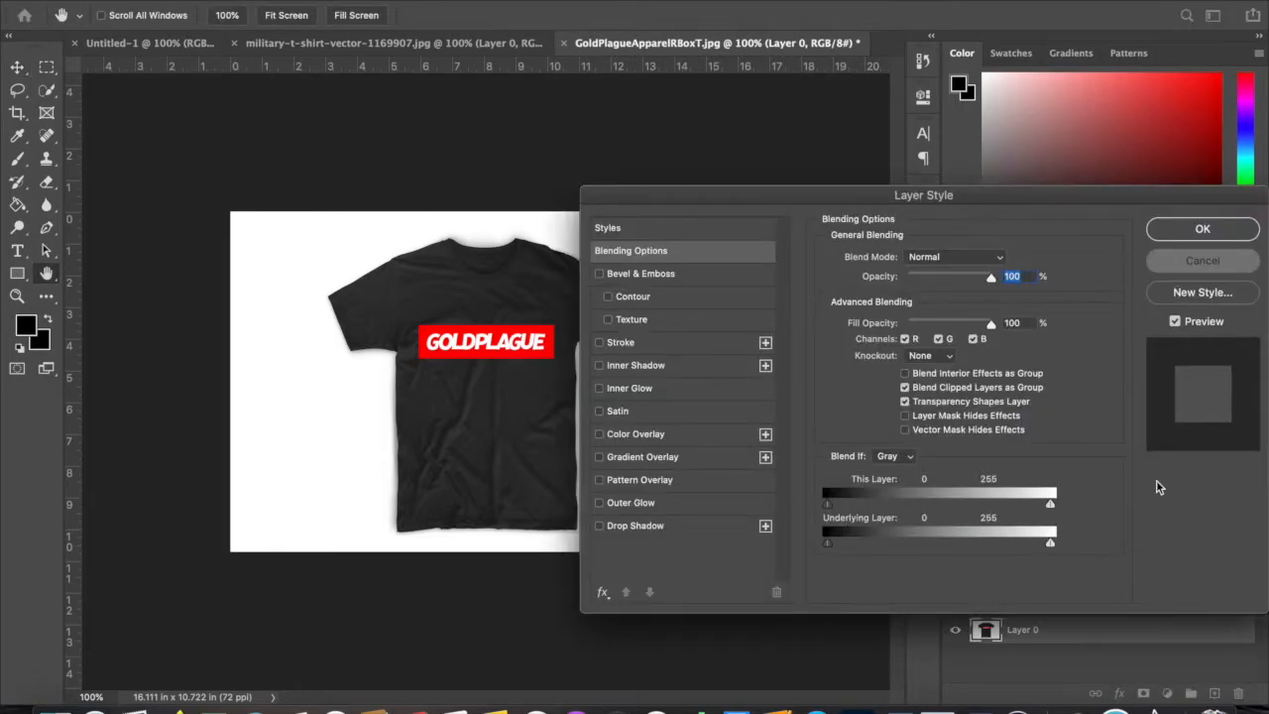
left_click_drag(1116, 643, 1108, 599)
Fill Layer 1 with the black foreground colour using the Paint Bucket.
left_click(1081, 639)
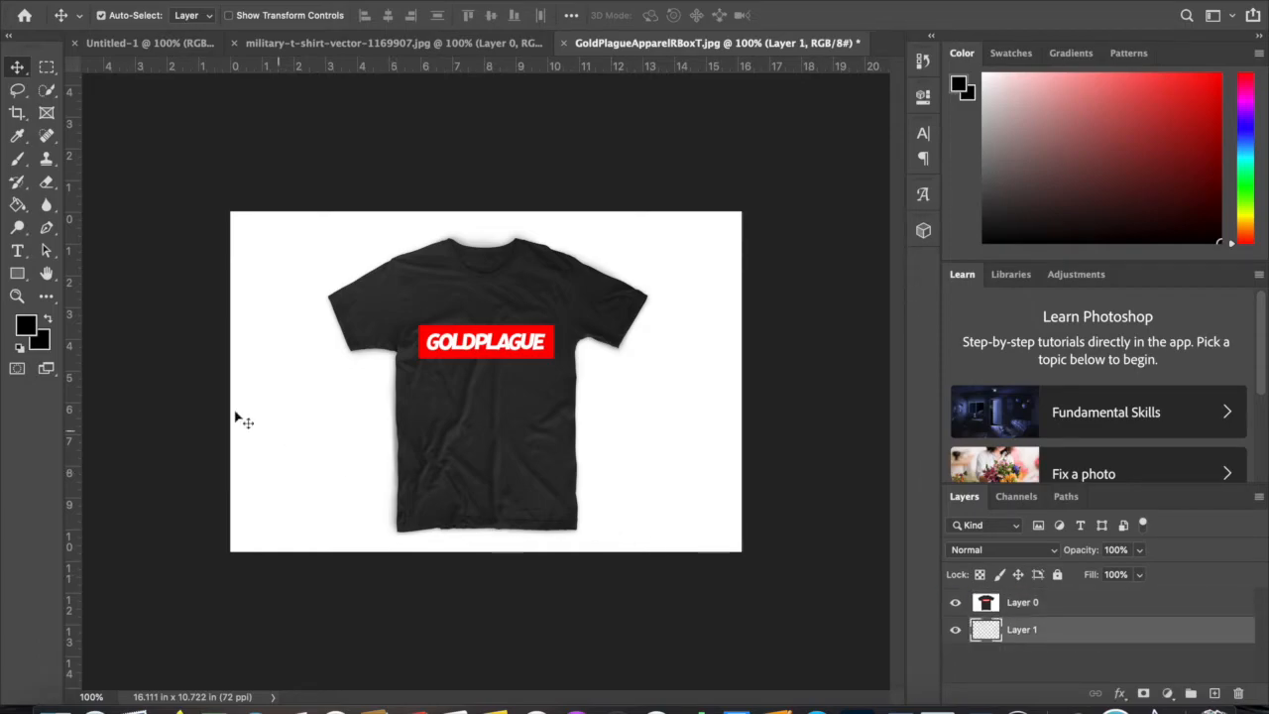
left_click(28, 205)
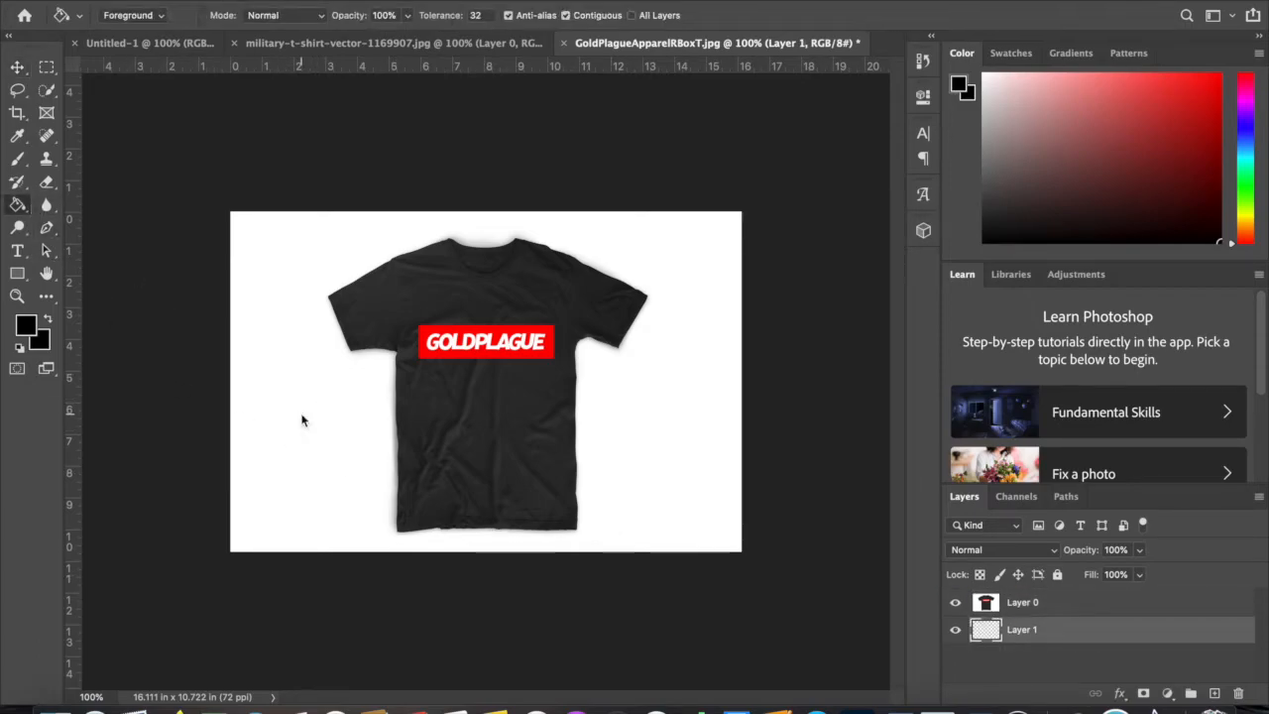
left_click(301, 420)
Erase the white background around the shirt on Layer 0 with the Magic Eraser Tool.
left_click_drag(47, 184, 77, 198)
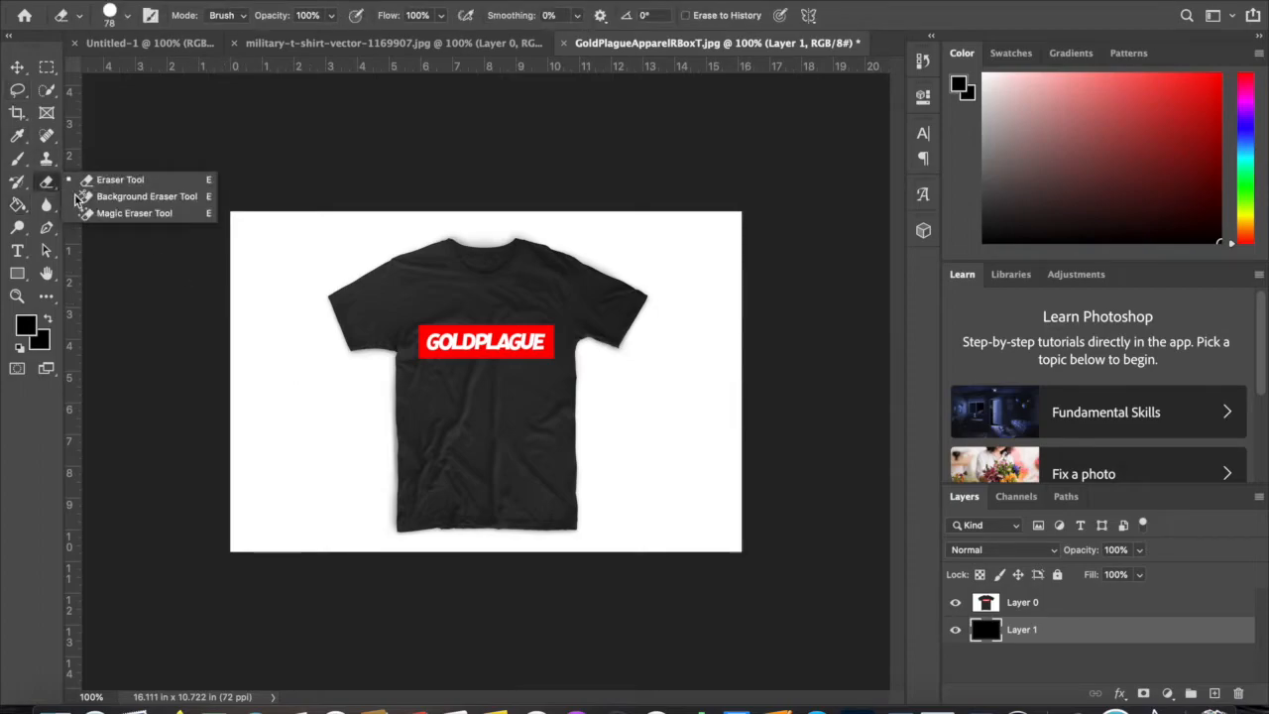
left_click(135, 214)
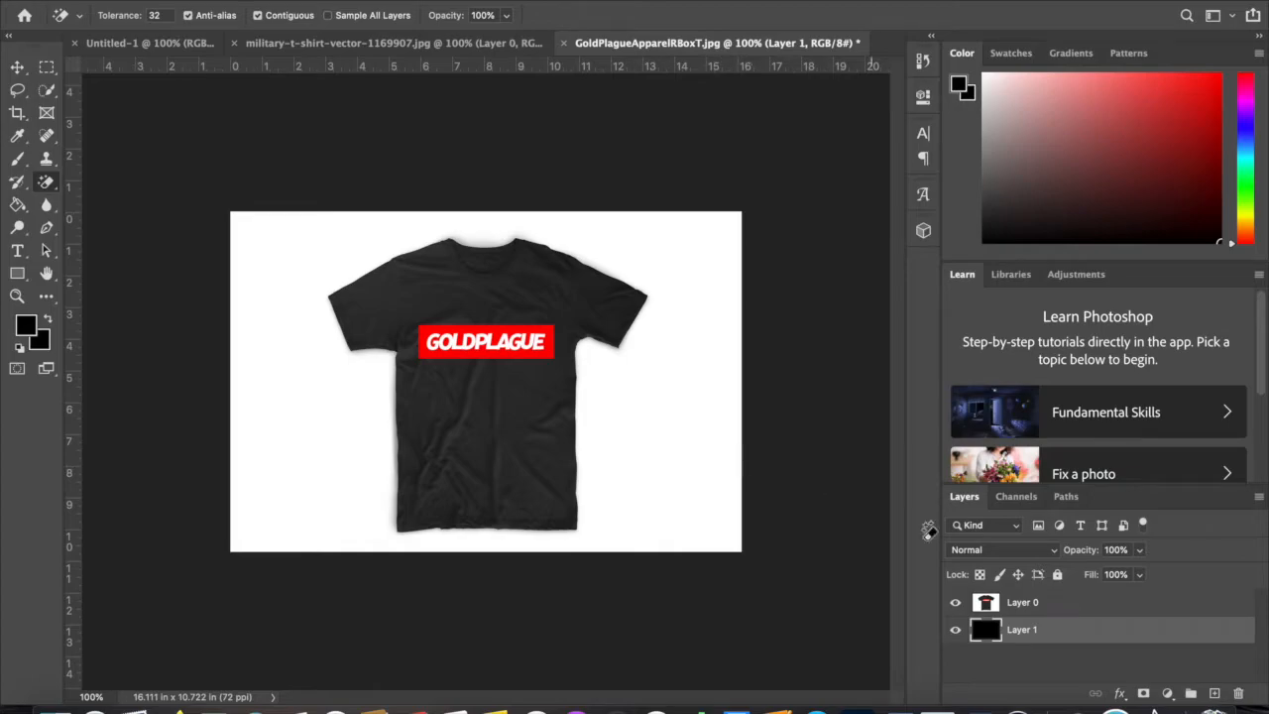
left_click(1058, 604)
left_click(606, 430)
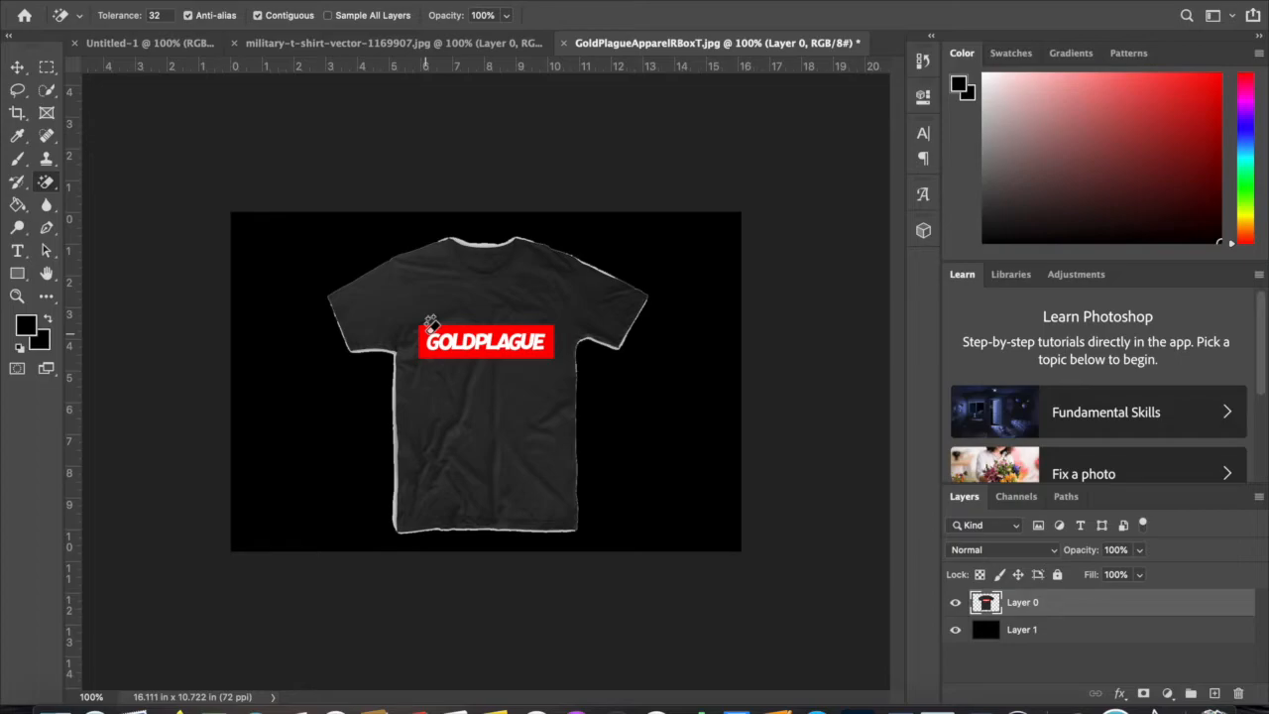
Select the whole T-shirt on Layer 0 with the Quick Selection Tool in add-to-selection mode.
left_click(54, 87)
right_click(54, 85)
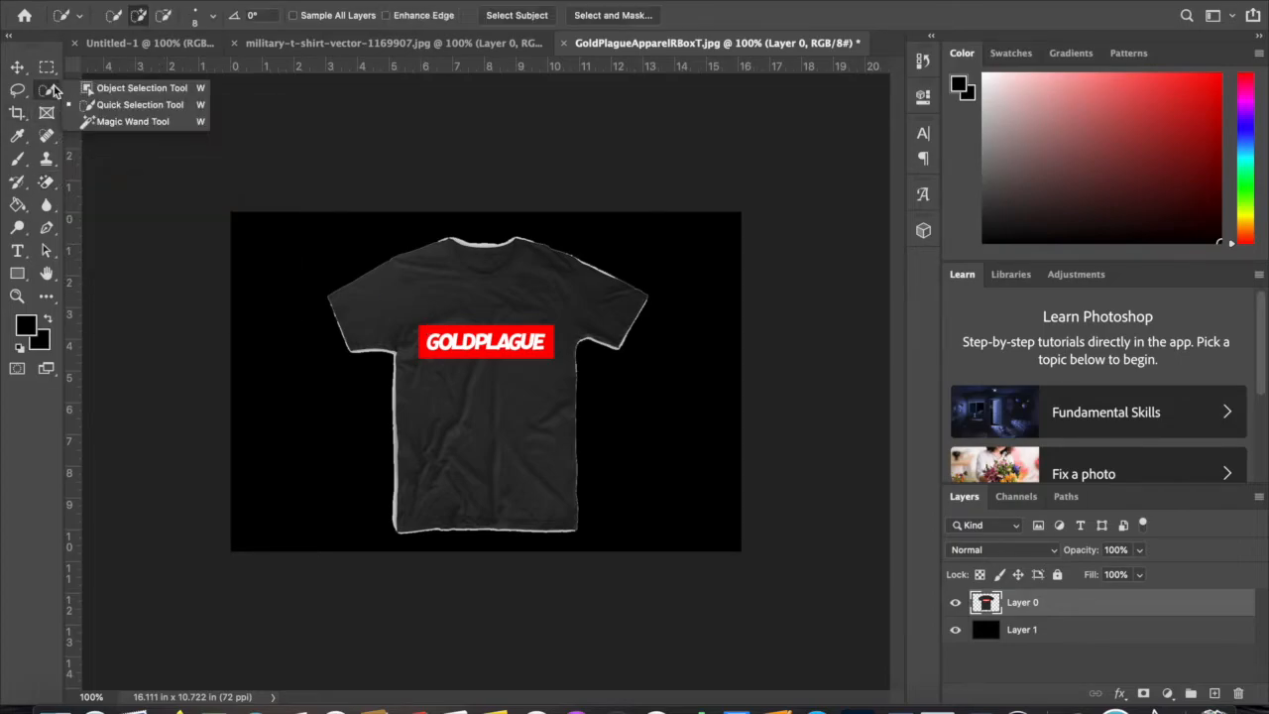
left_click(129, 112)
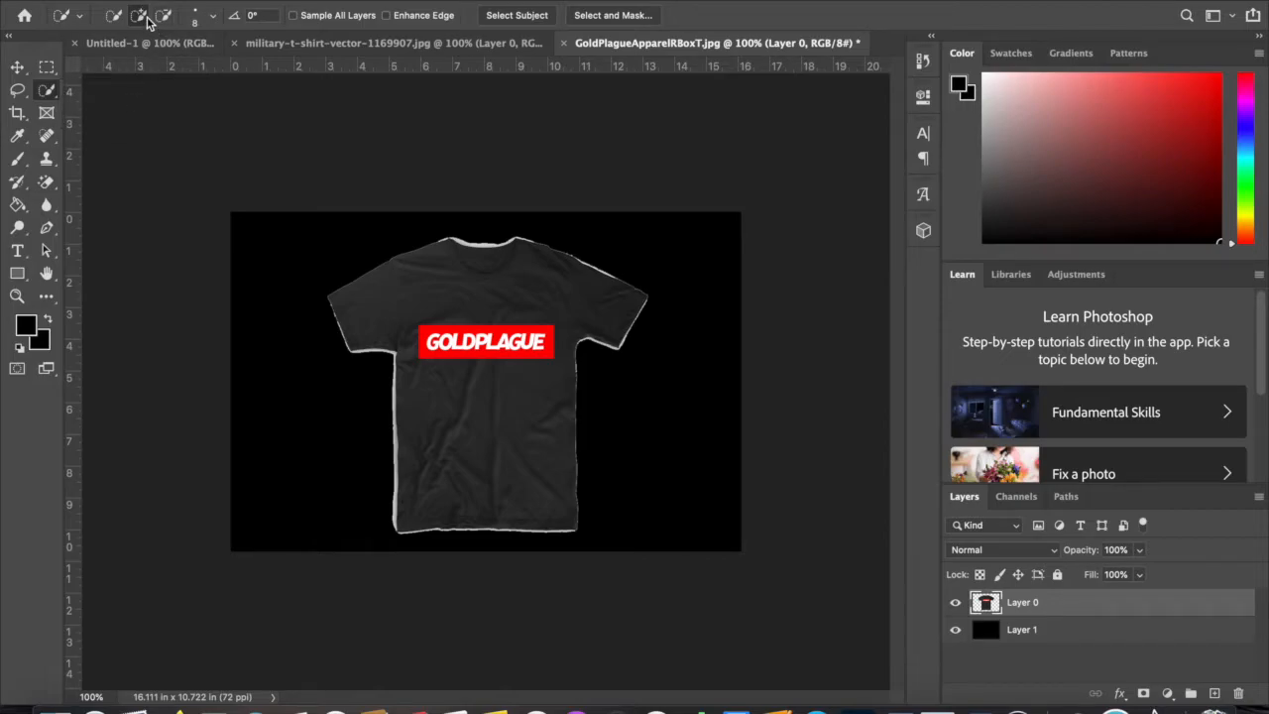
mouse_move(350, 304)
left_mouse_down()
mouse_move(359, 327)
mouse_move(493, 275)
mouse_move(585, 290)
mouse_move(614, 318)
left_mouse_up()
left_click_drag(499, 451, 498, 513)
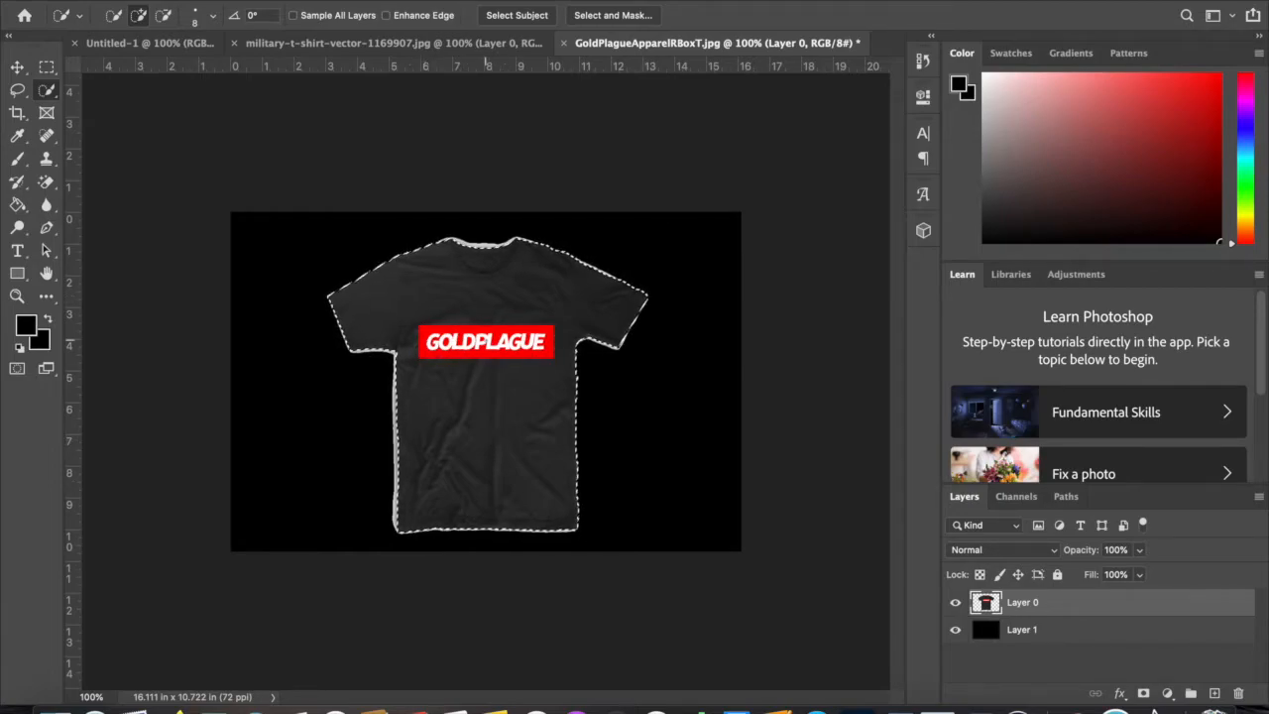
Cut the selected shirt to a new layer with Layer Via Cut and hide Layer 0.
right_click(481, 290)
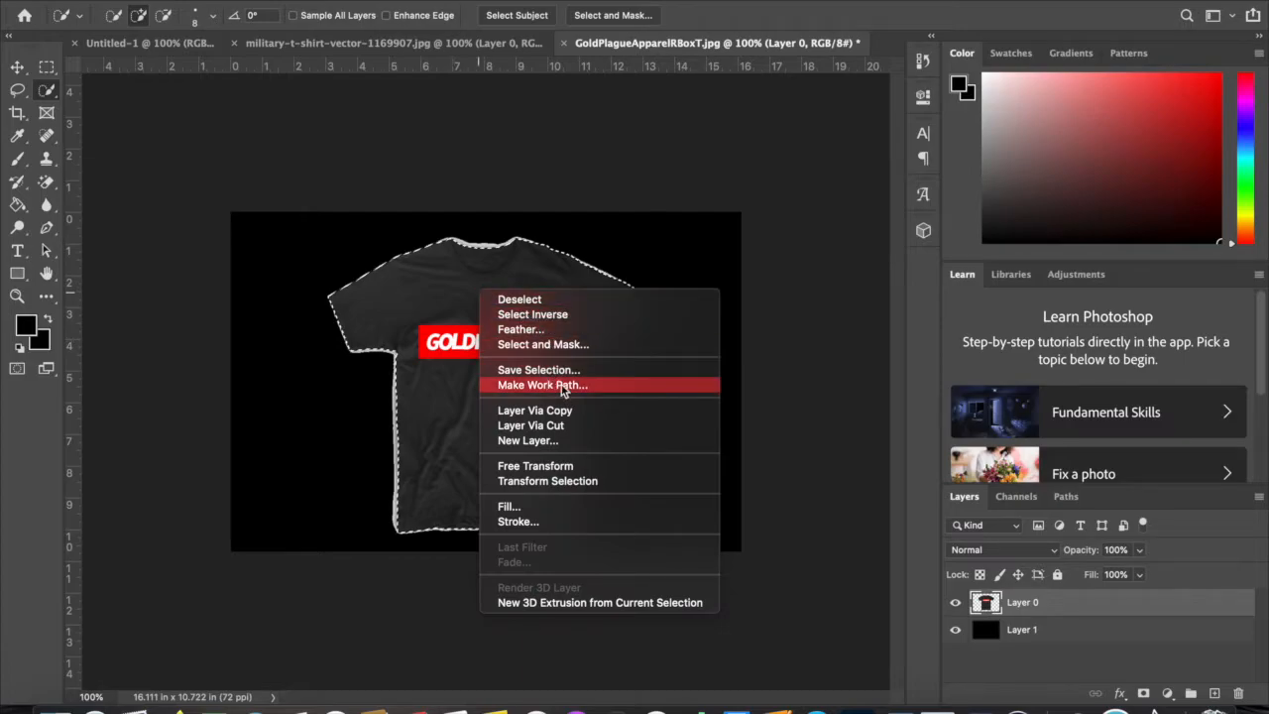
left_click(558, 426)
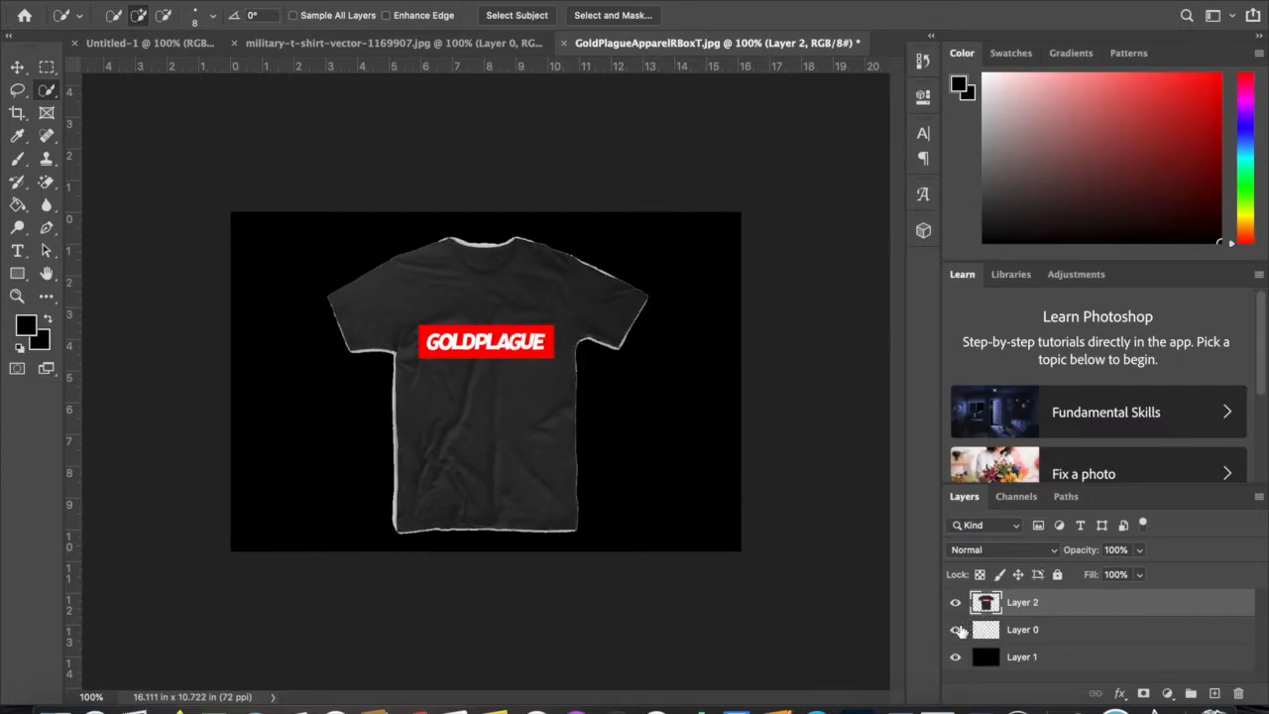
left_click(956, 631)
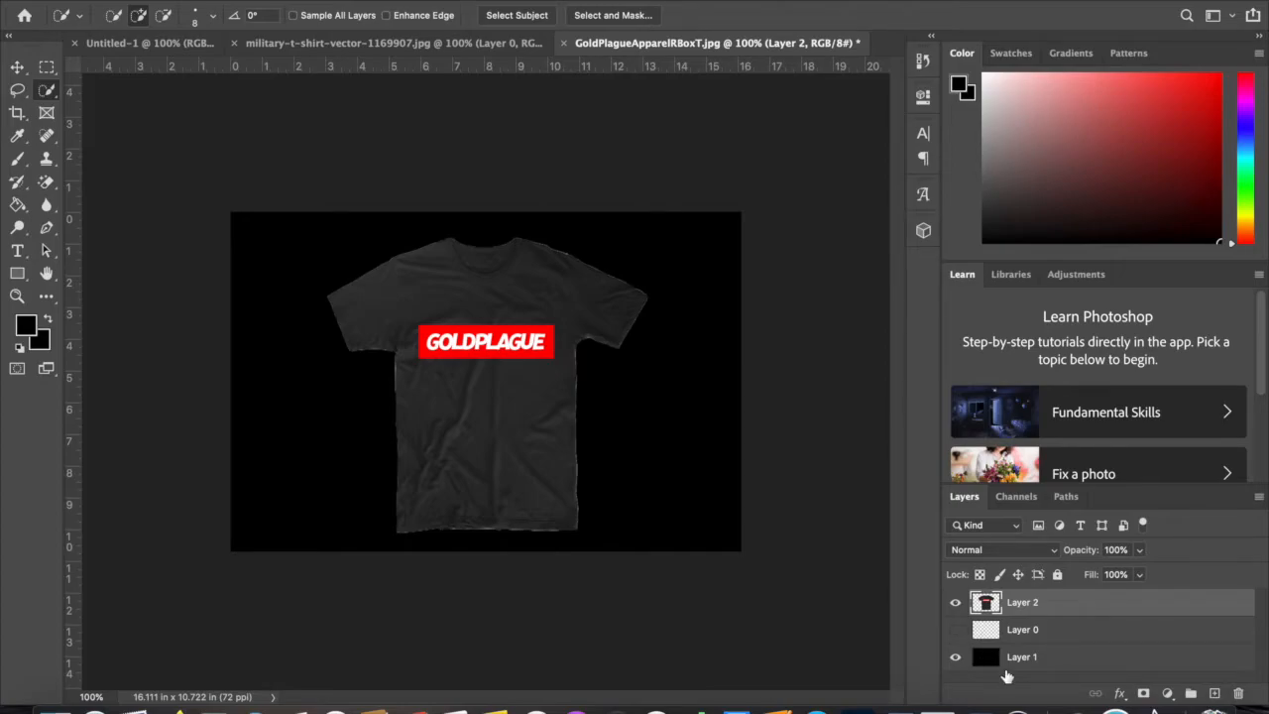
Try a white (#ffffff) Paint Bucket fill on Layer 1, and refill the layer with black.
left_click(1003, 663)
key("i")
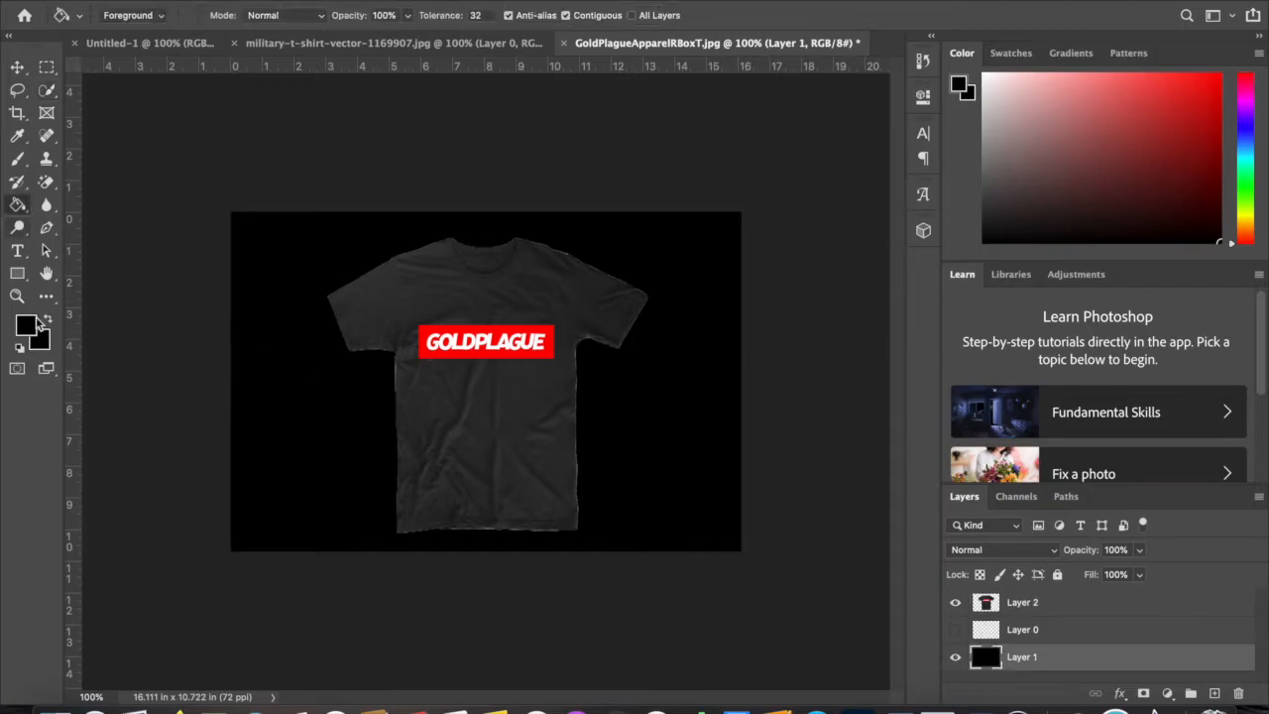
left_click(27, 327)
type("ffffff")
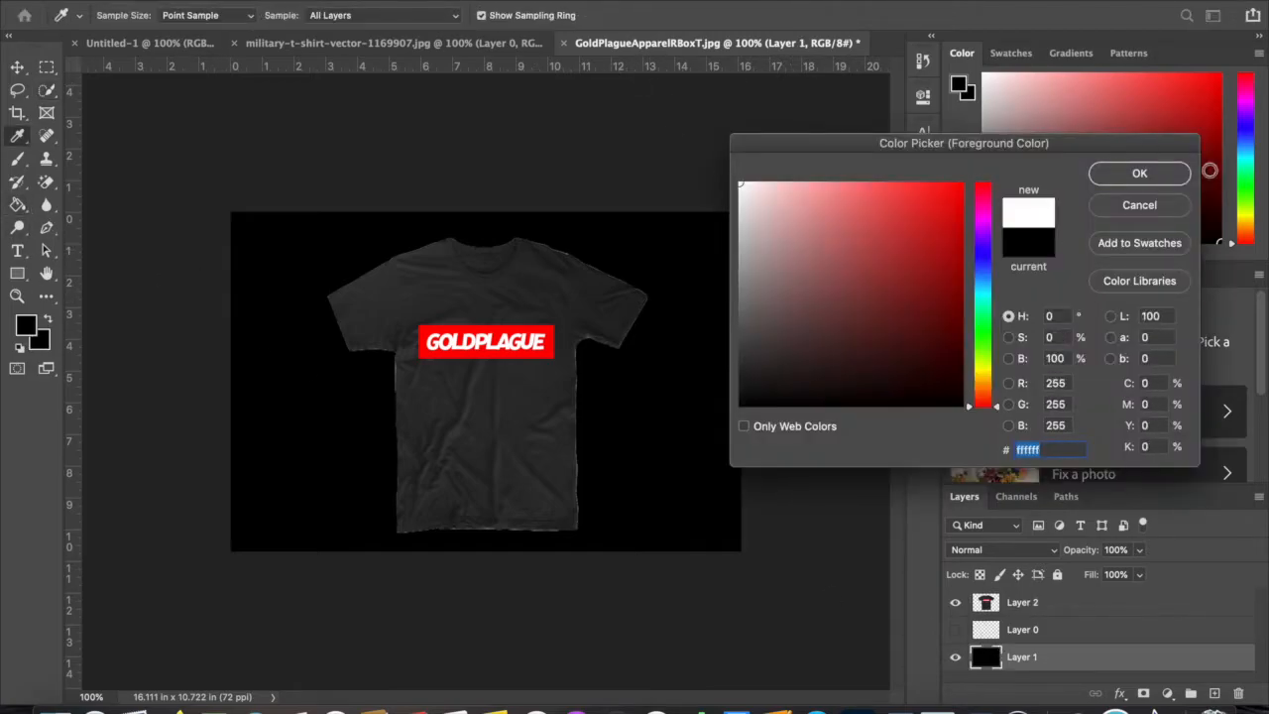
left_click(1139, 173)
key("g")
left_click(684, 276)
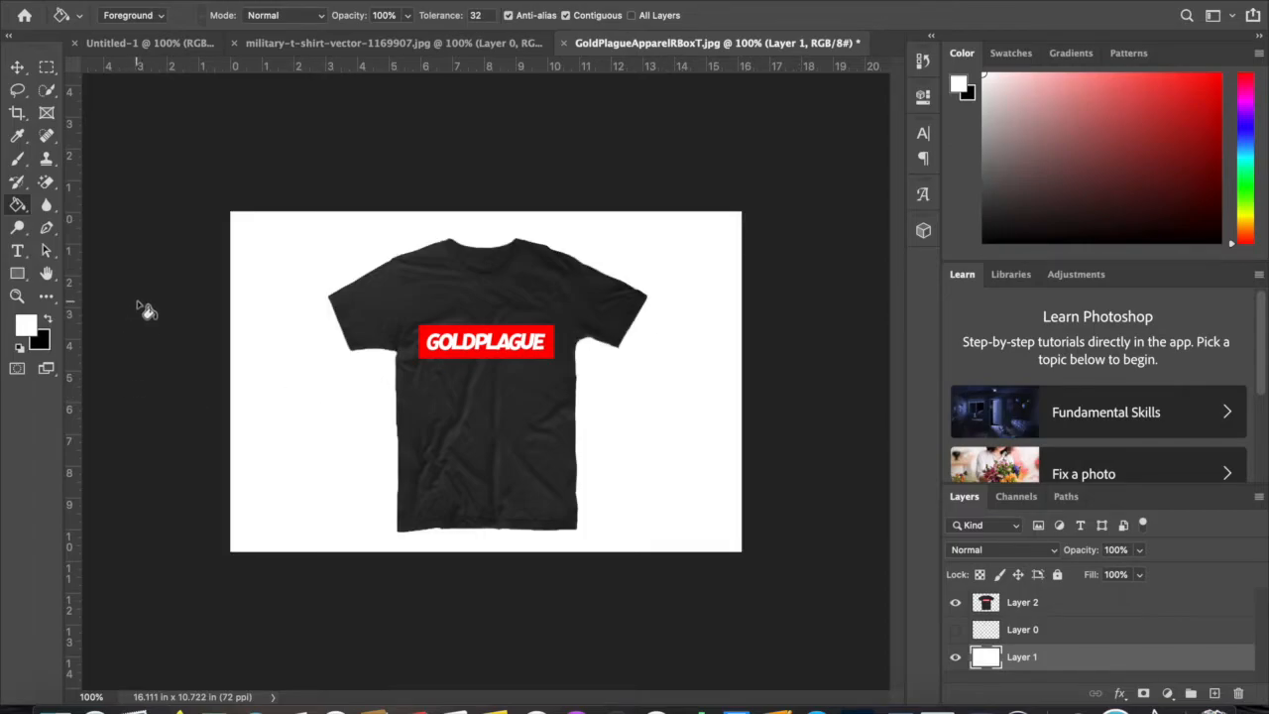
left_click(47, 320)
left_click(337, 436)
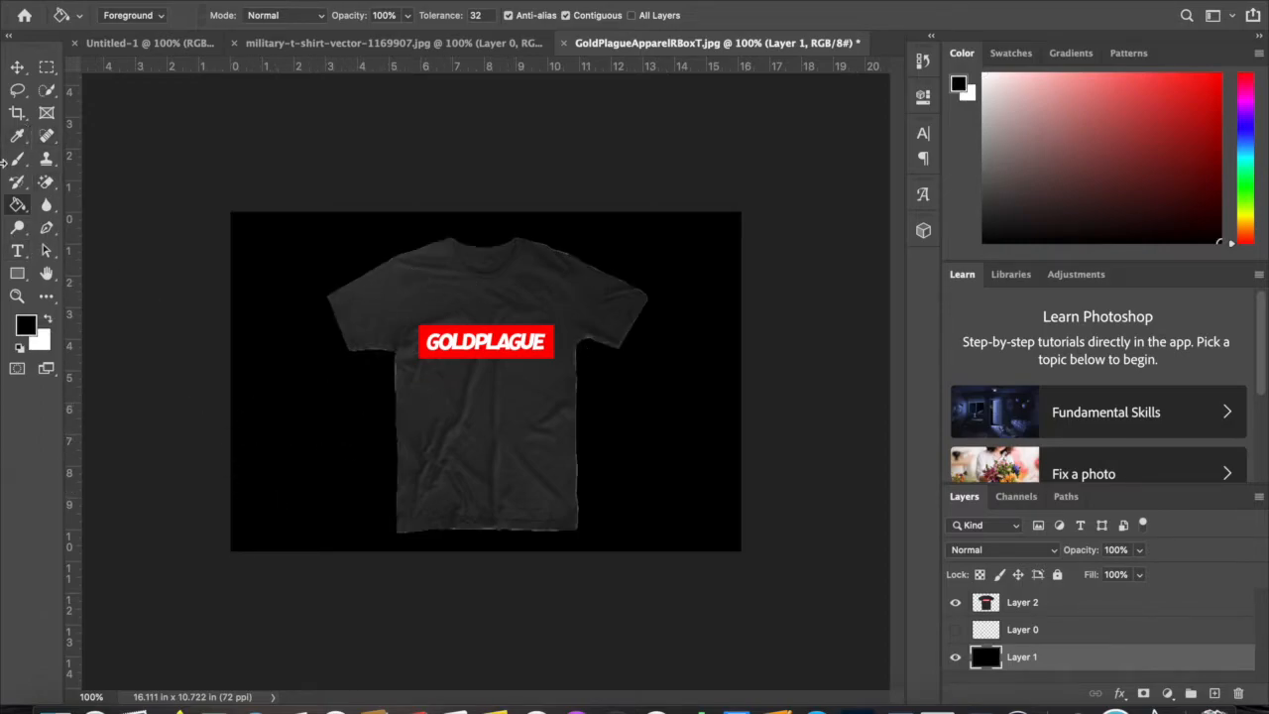
Move the shirt on Layer 2 left and slightly down on the black canvas.
left_click(16, 67)
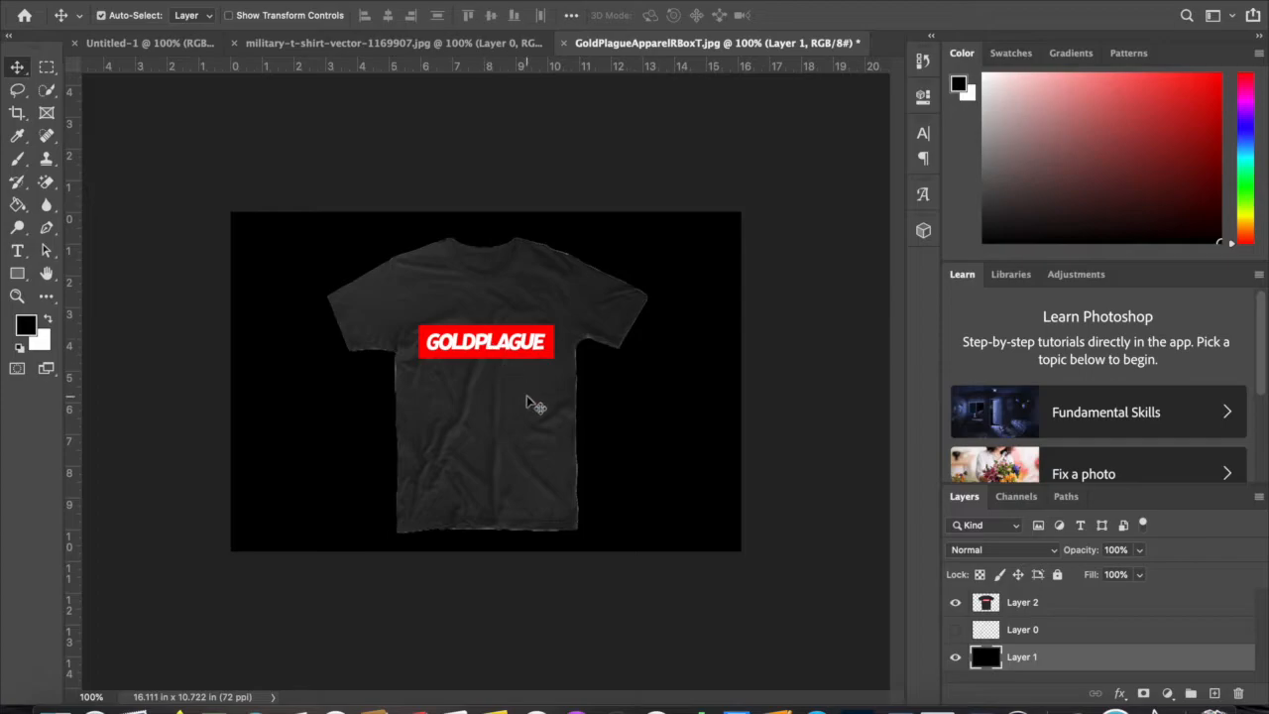
left_click(1059, 607)
left_click_drag(474, 343, 409, 347)
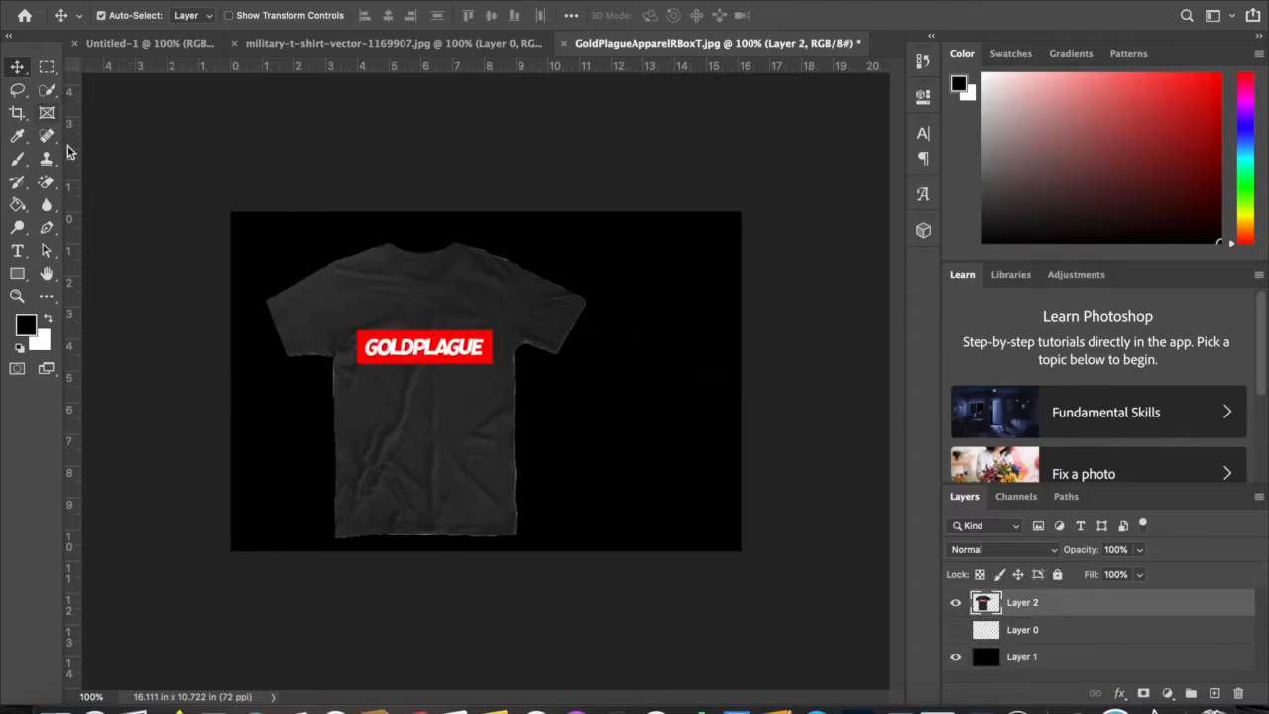
Select the shirt on Layer 2, including its GOLDPLAGUE lettering, with the Quick Selection Tool.
left_click(45, 184)
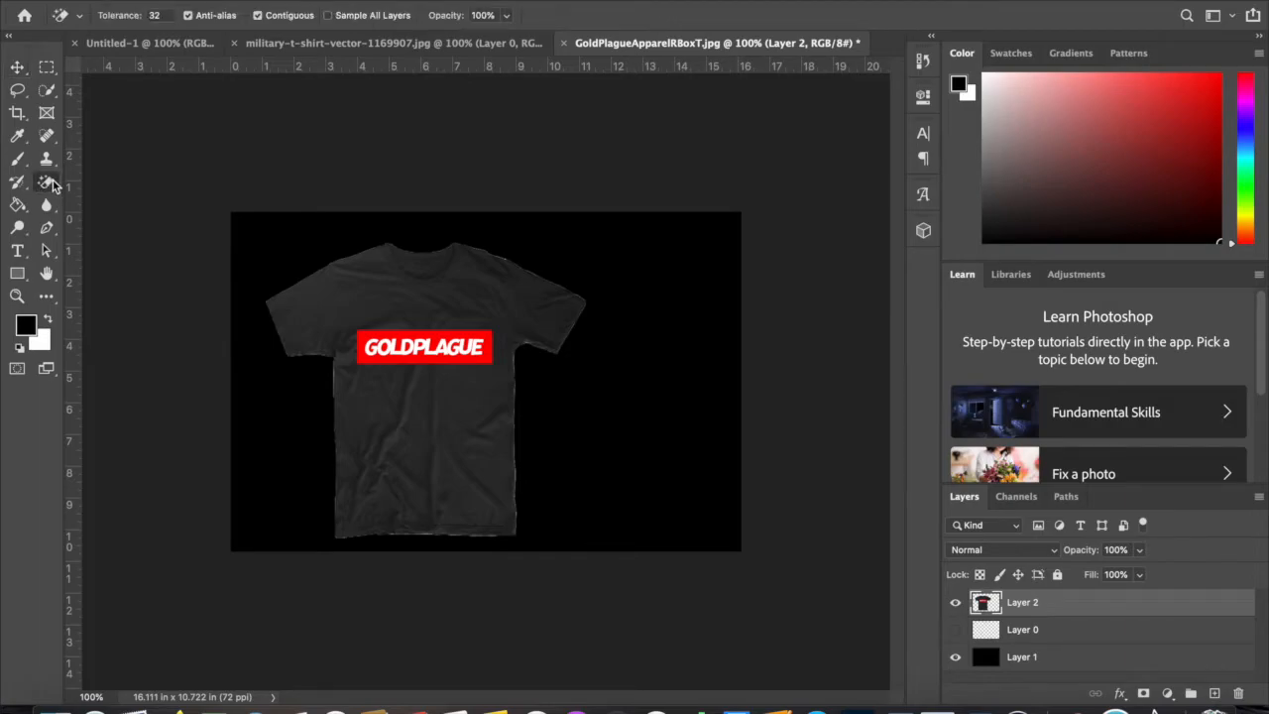
right_click(54, 187)
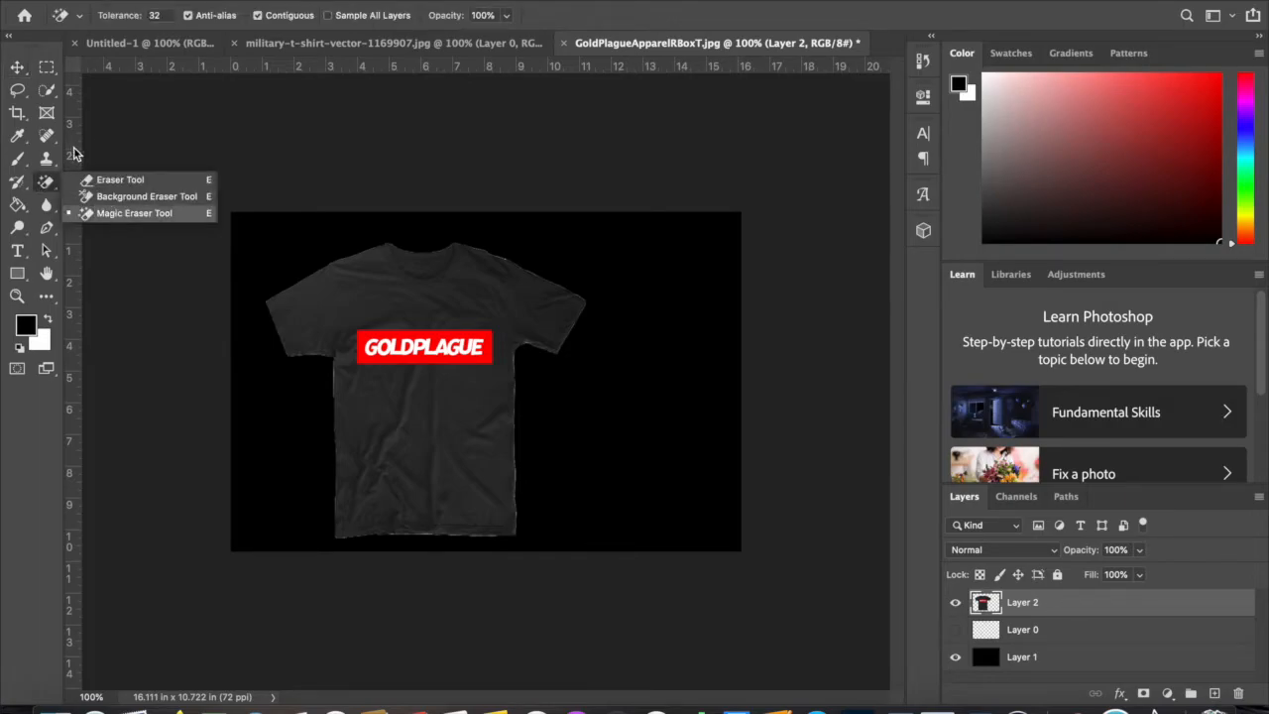
left_click(45, 90)
right_click(45, 92)
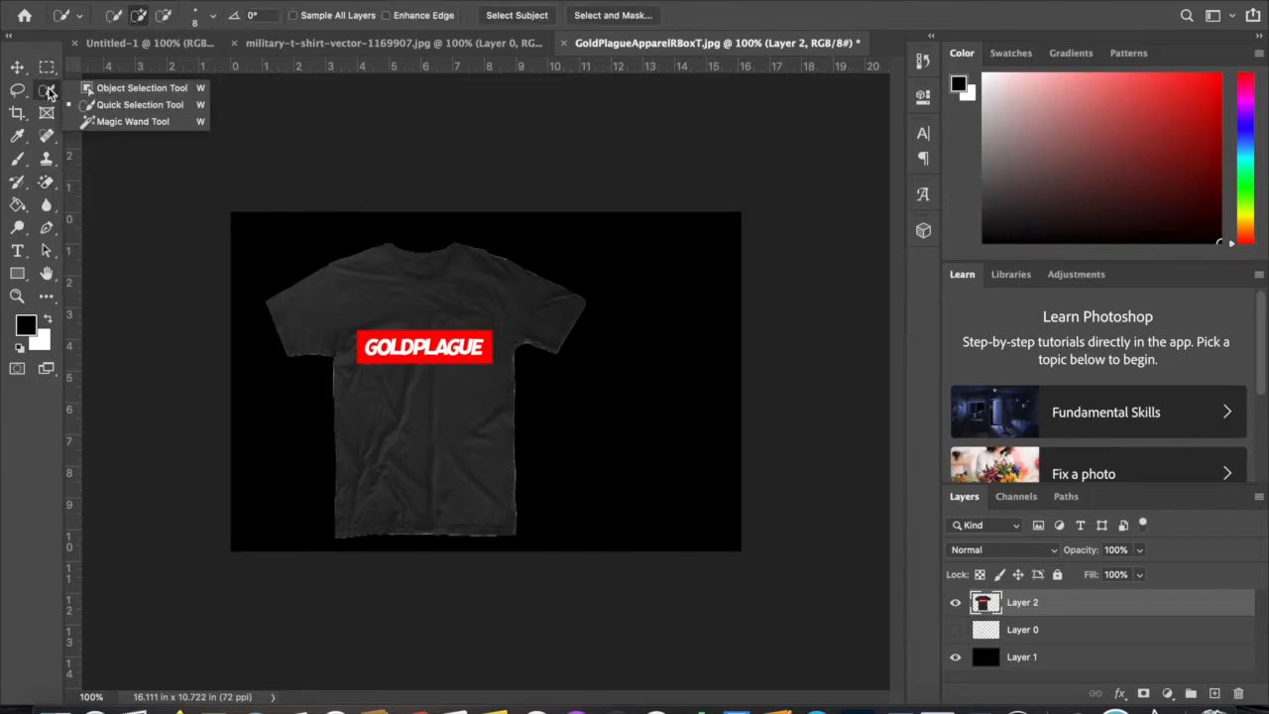
left_click(115, 107)
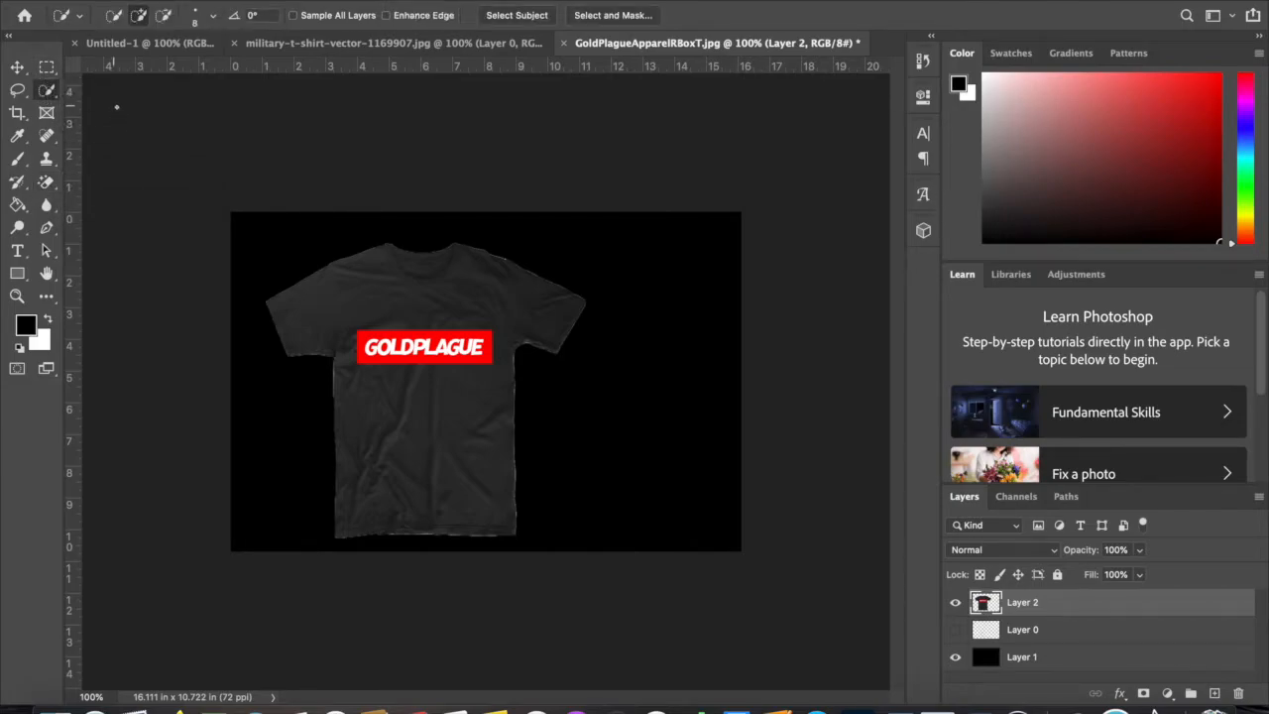
left_click_drag(325, 305, 487, 467)
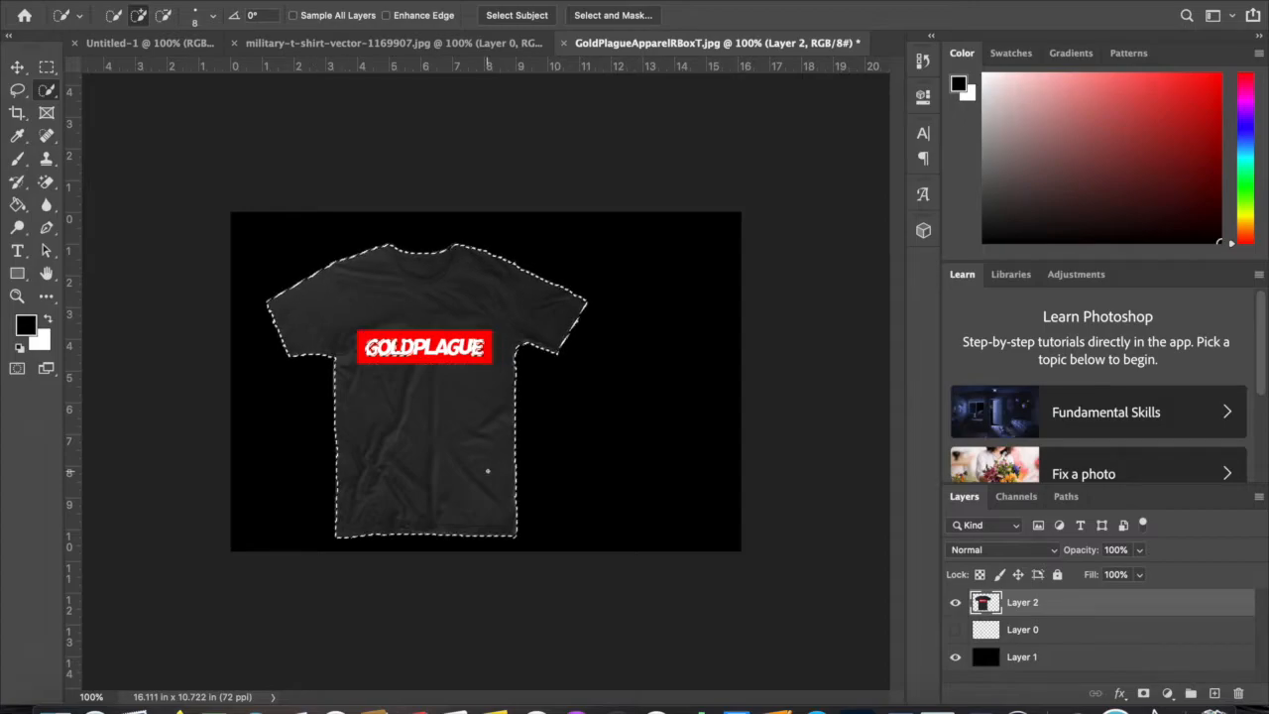
left_click(389, 357)
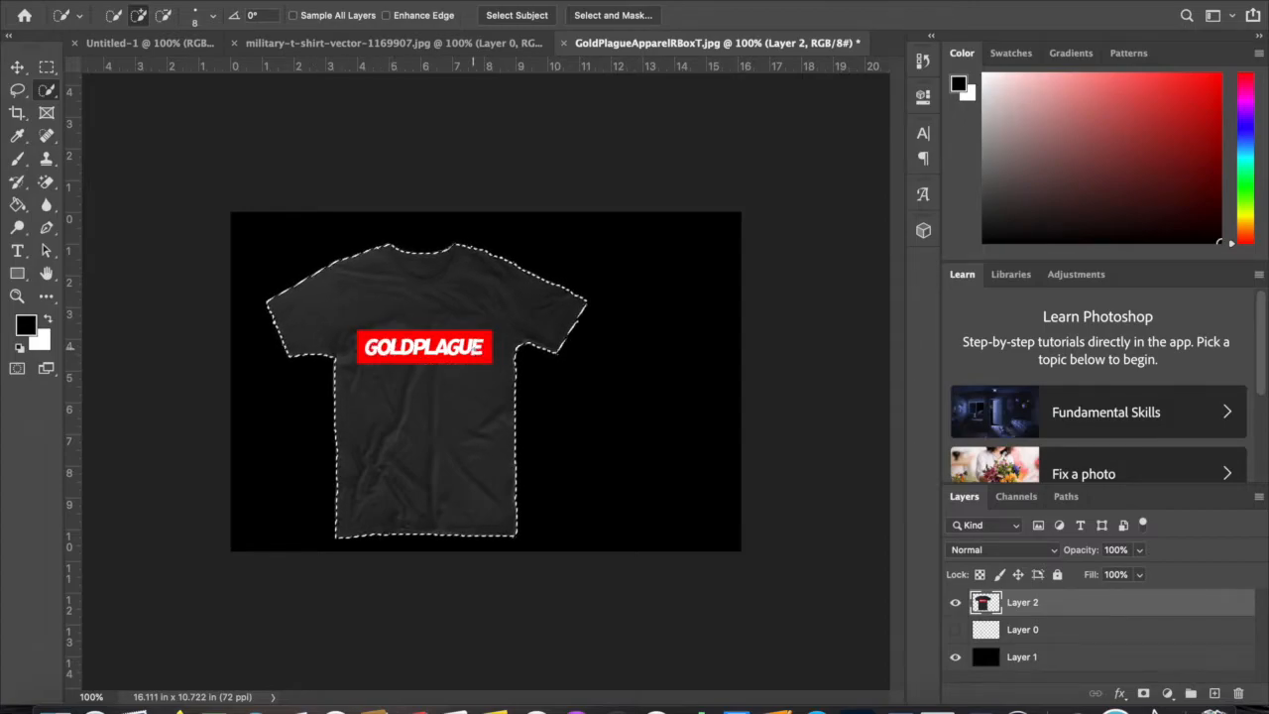
Separate the selected shirt from Layer 2 with Layer Via Cut and hide Layer 2.
right_click(480, 320)
left_click(556, 457)
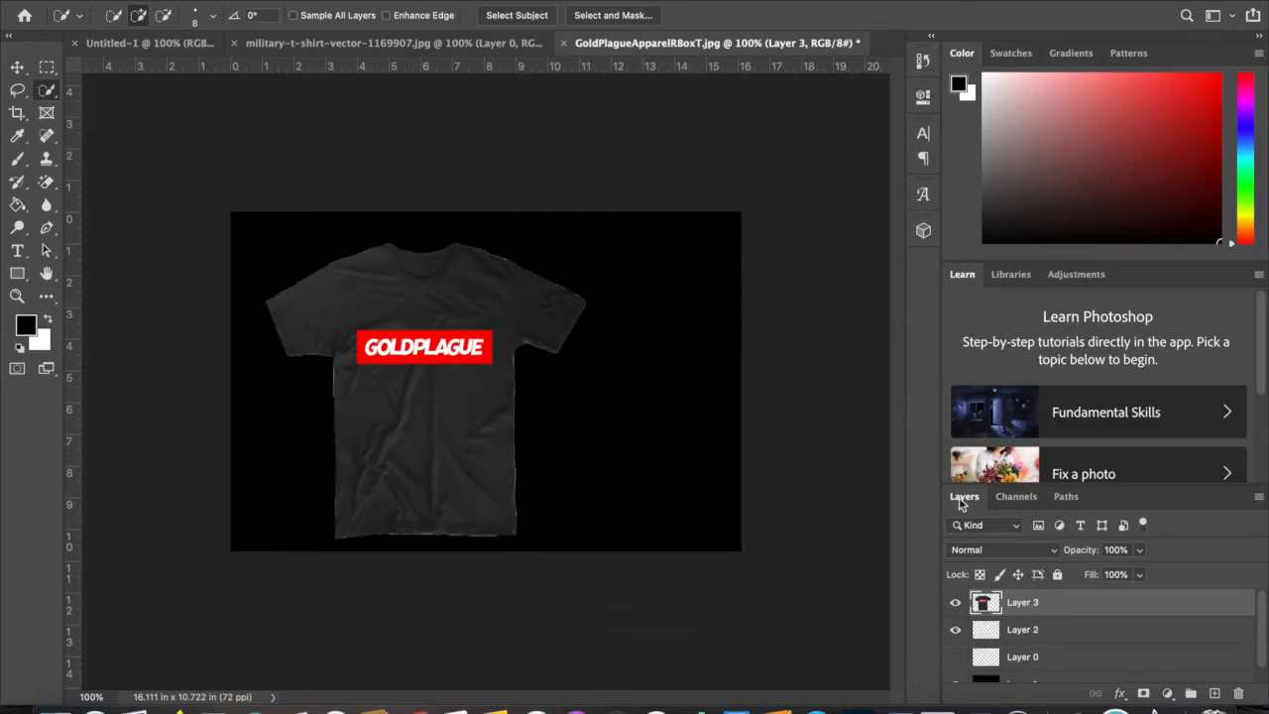
left_click(957, 630)
Quick-select the shirt and its lettering on Layer 3, cut it to a new layer, and hide Layer 3.
left_click(306, 311)
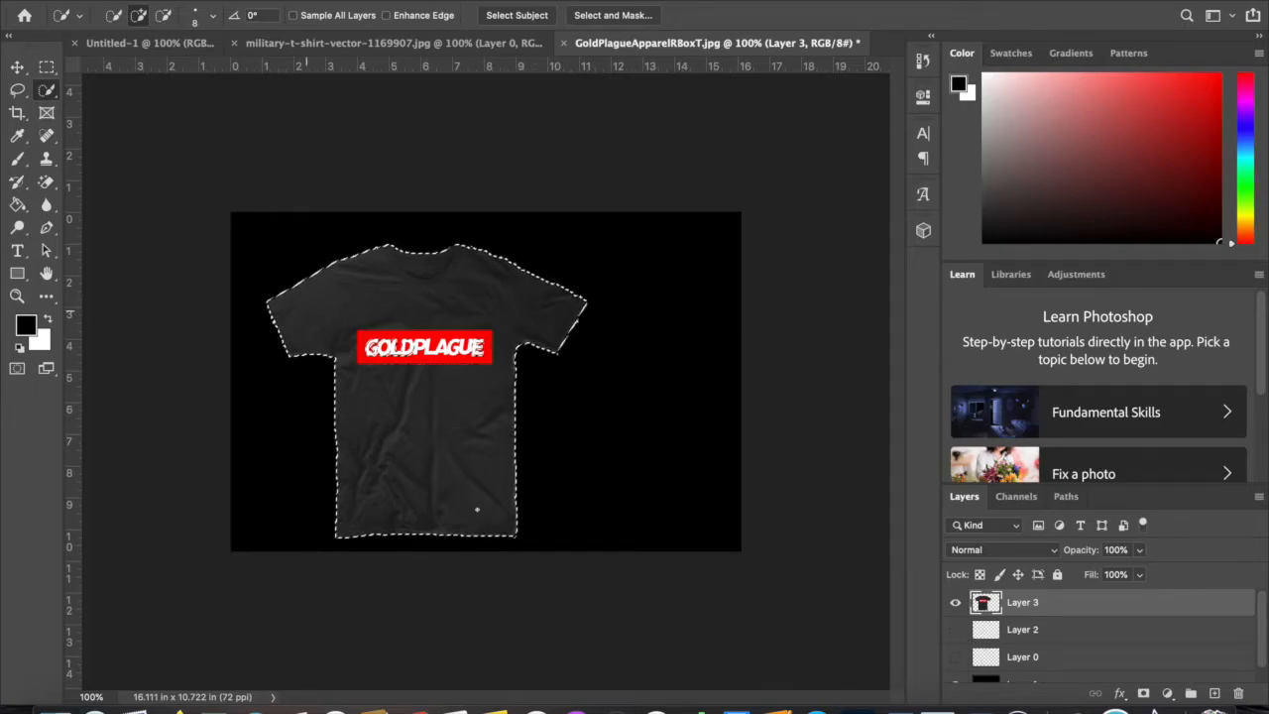
left_click_drag(369, 347, 485, 347)
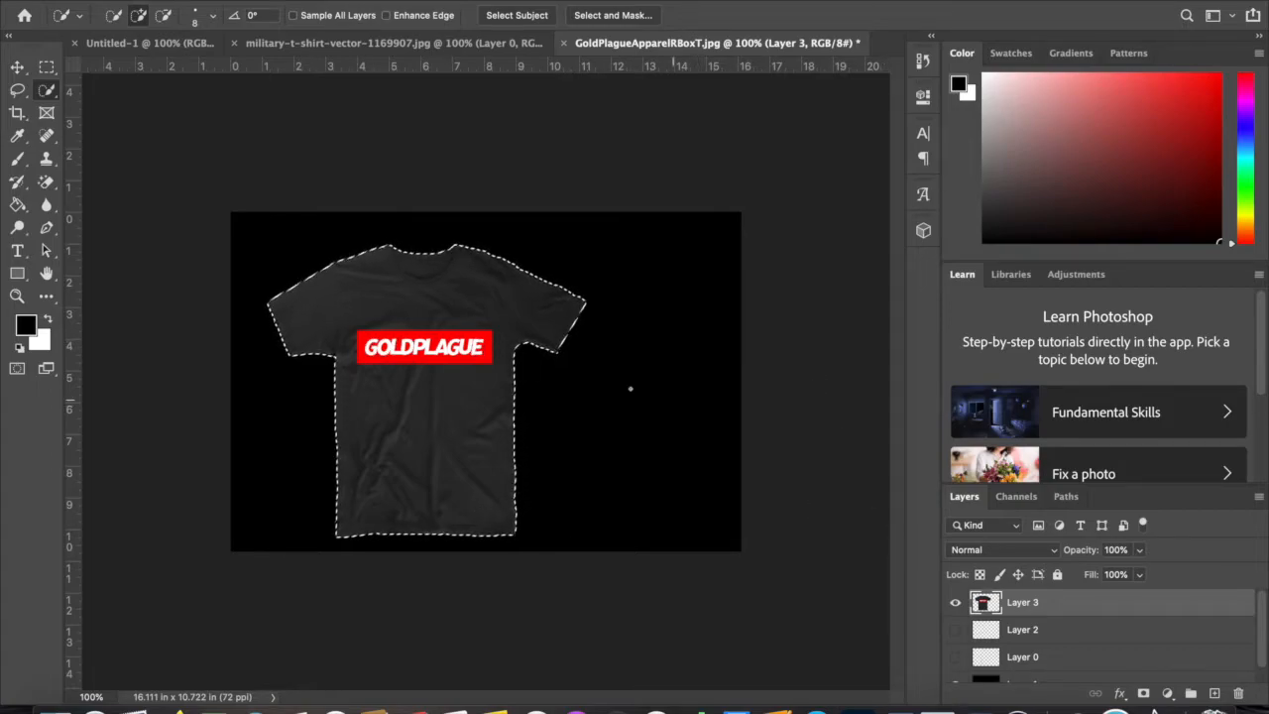
right_click(488, 357)
left_click(561, 492)
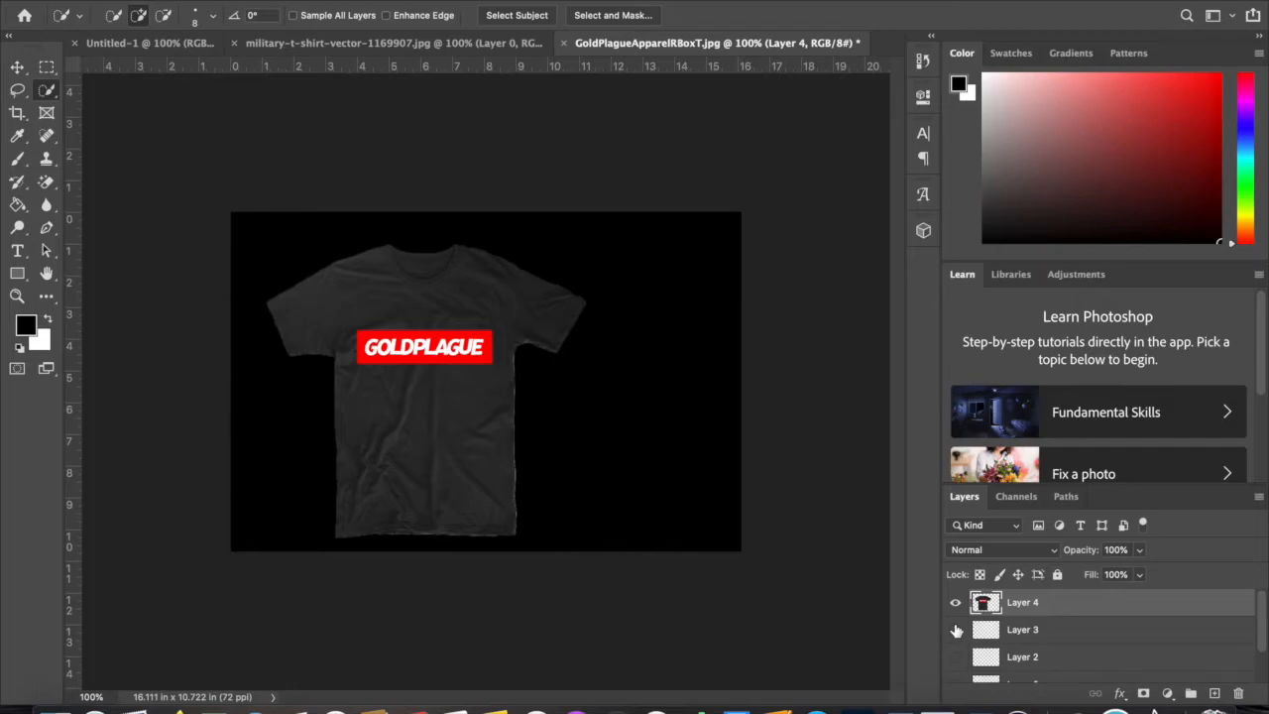
Move the shirt on Layer 4 back to about the centre of the canvas.
left_click(17, 68)
left_click_drag(404, 419, 469, 406)
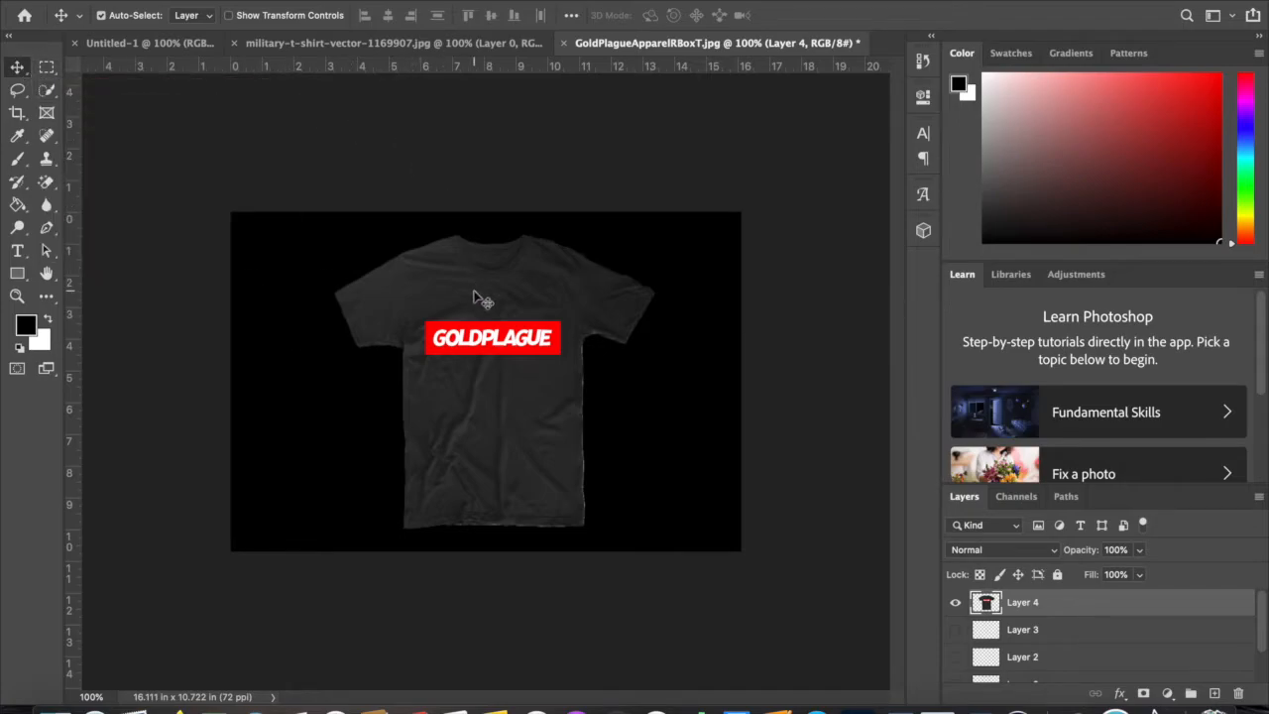
left_click_drag(473, 300, 475, 300)
Switch to the military-t-shirt-vector-1169907.jpg document to review the camouflage shirts on black.
left_click(384, 50)
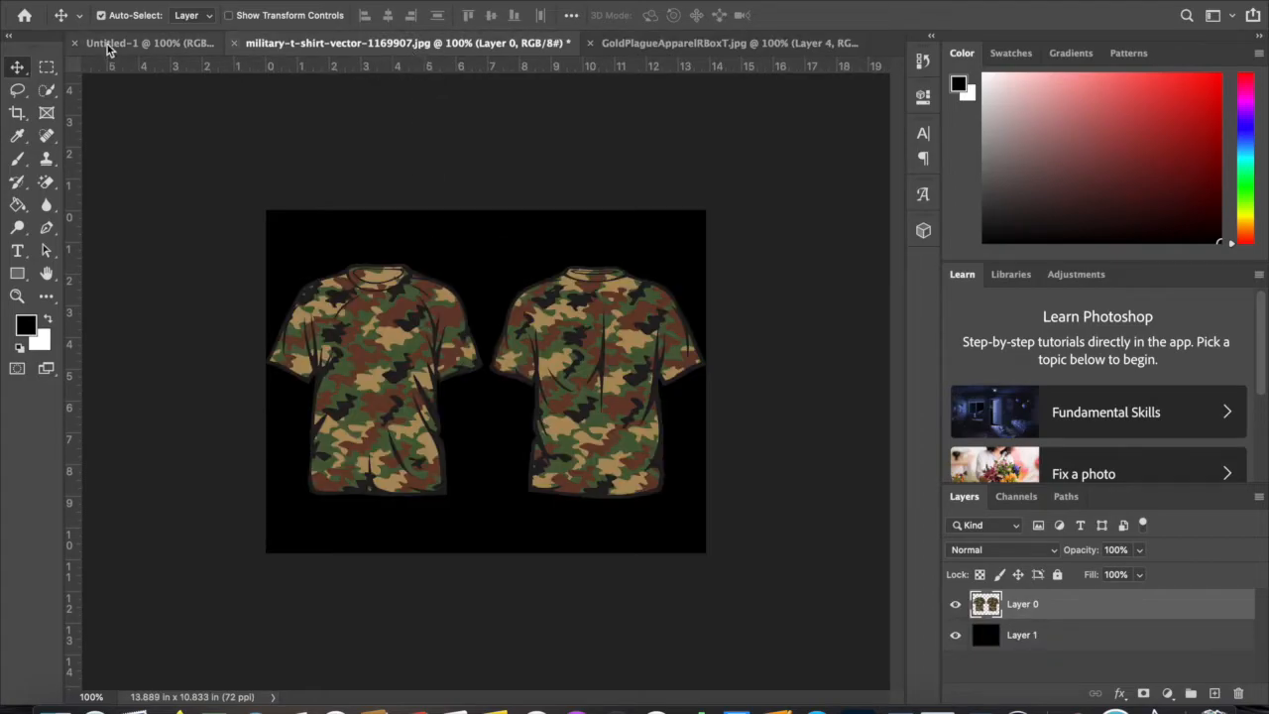
left_click(109, 44)
left_click(377, 42)
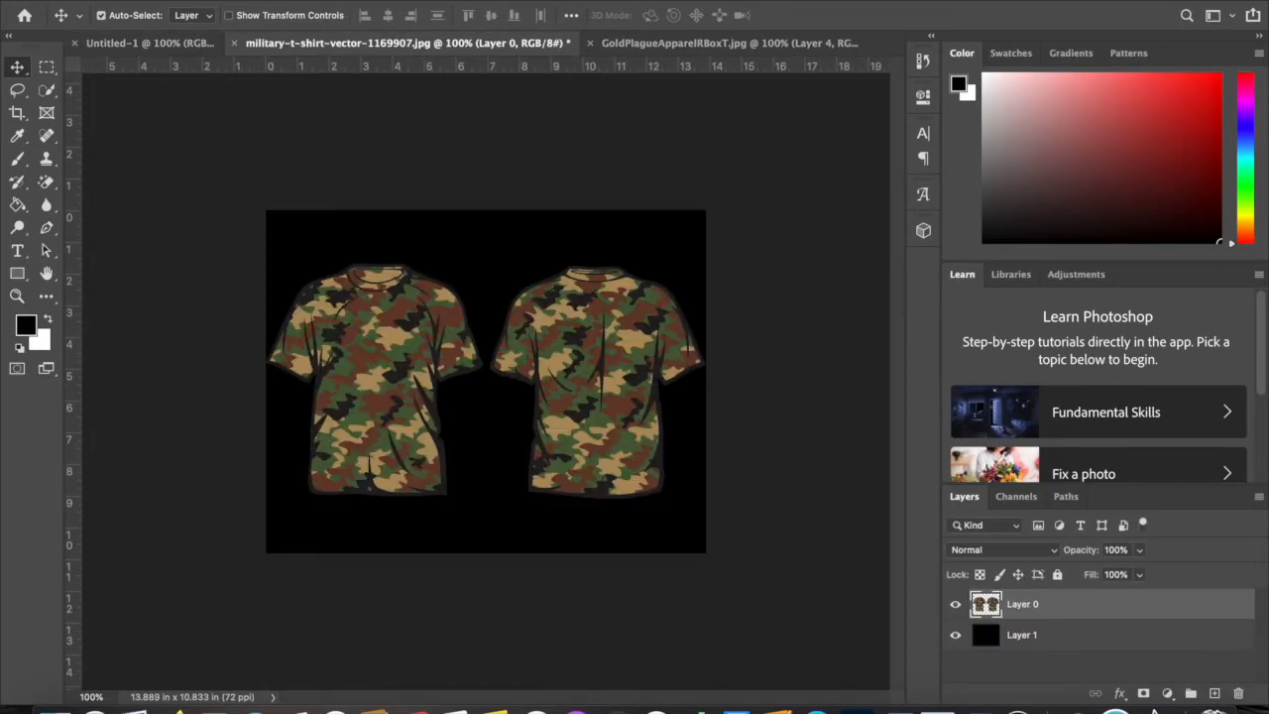
Open OMGPINK.psd from the Photoshop edits folder on the iCloud Desktop.
left_click(135, 2)
left_click(159, 7)
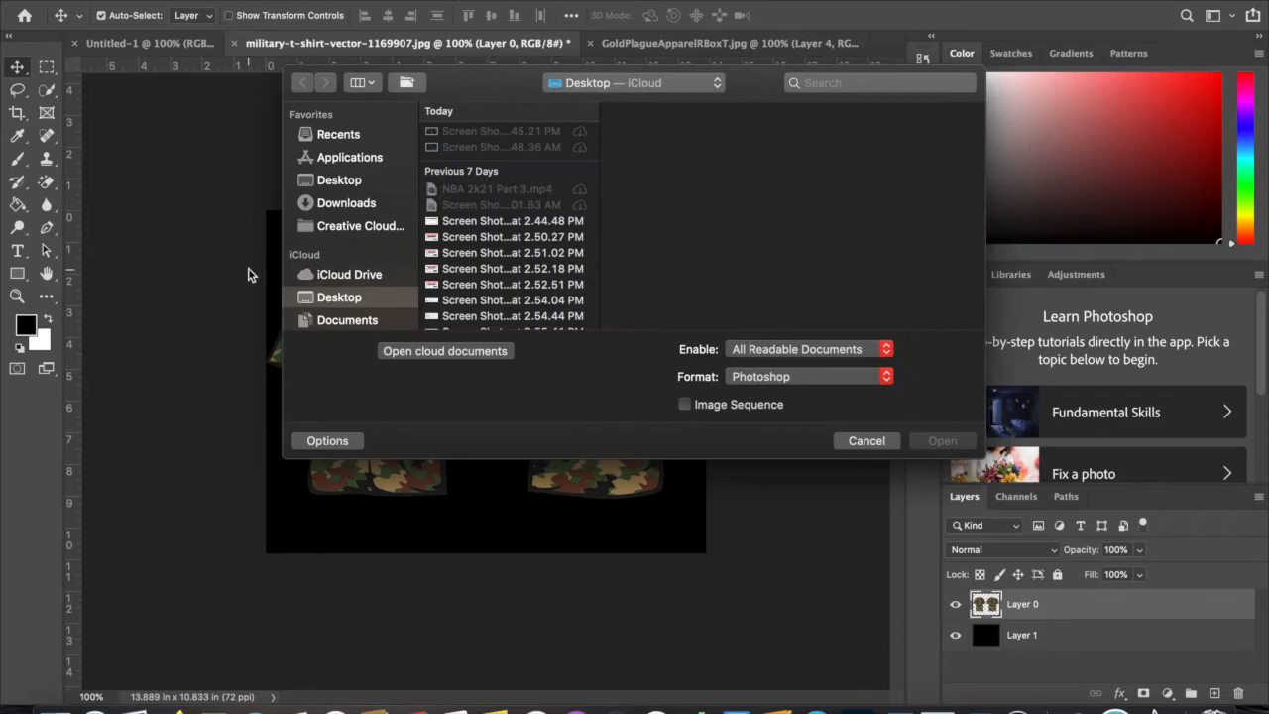
scroll(488, 256, "down", 10)
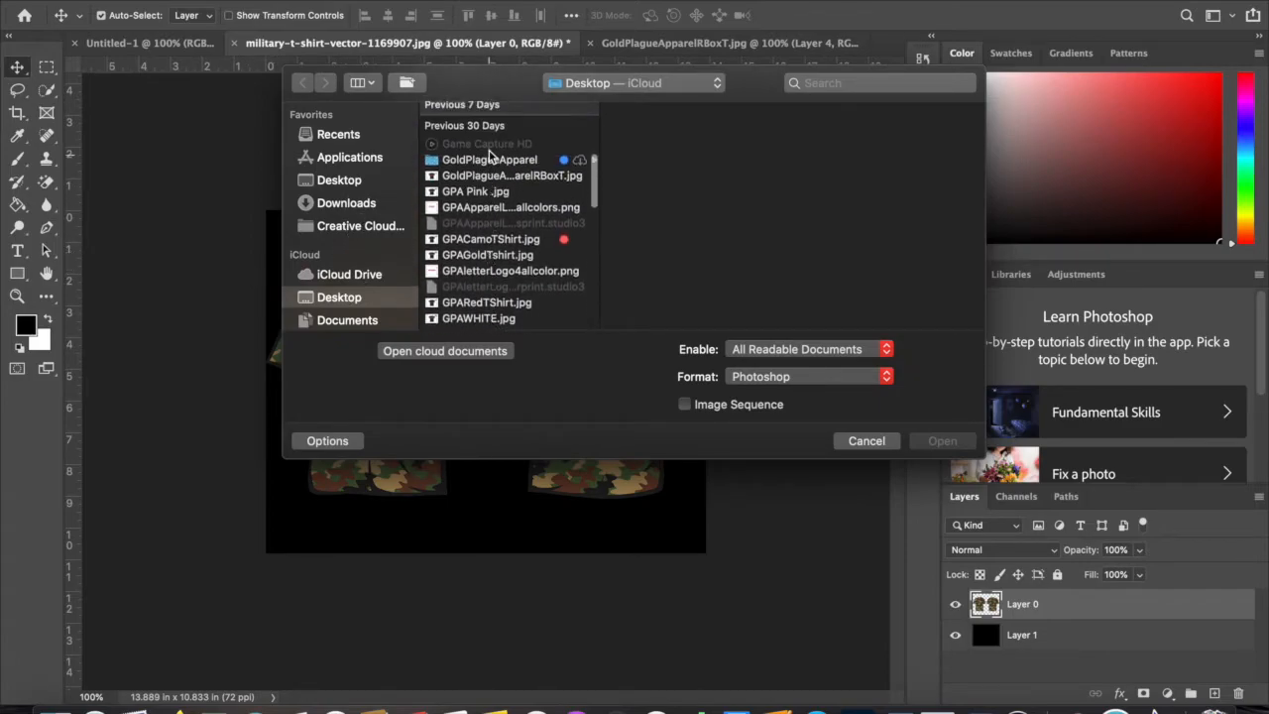
scroll(489, 205, "down", 8)
scroll(490, 205, "down", 3)
scroll(489, 205, "up", 3)
scroll(483, 243, "up", 4)
scroll(483, 243, "up", 4)
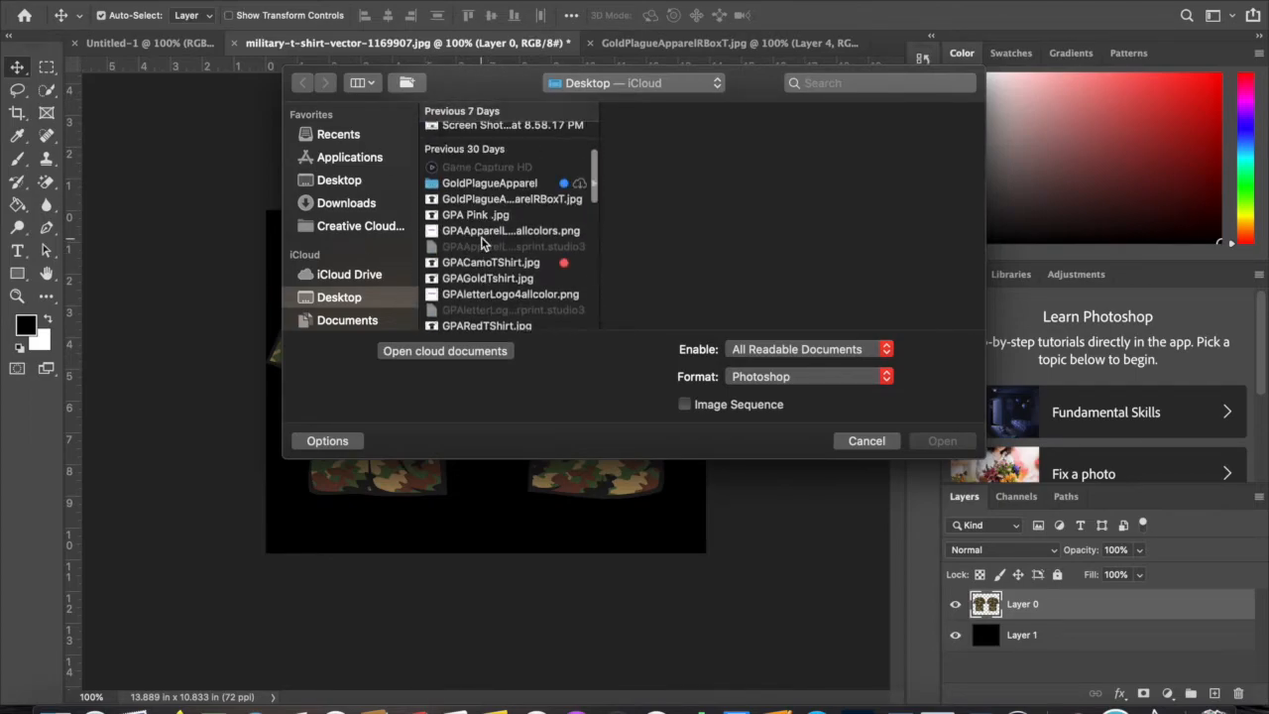
left_click(483, 201)
key("p")
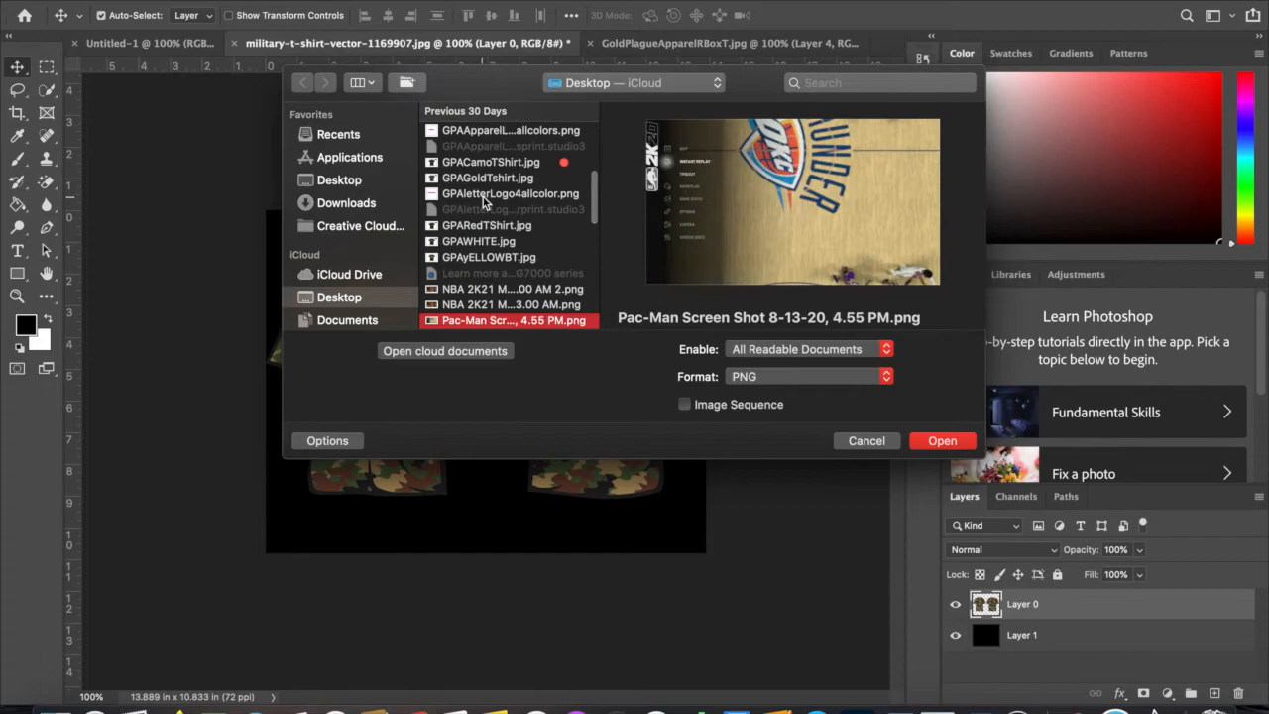
key("Down")
scroll(479, 265, "down", 6)
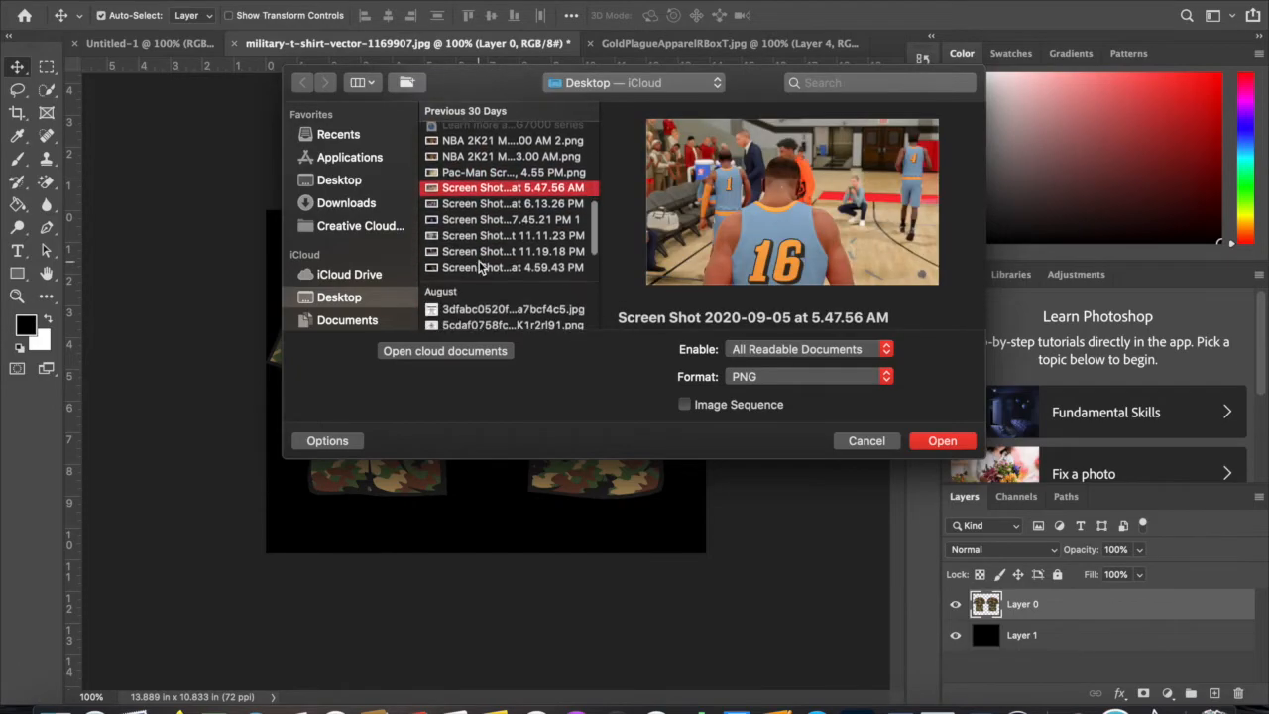
scroll(478, 199, "down", 4)
scroll(481, 228, "down", 5)
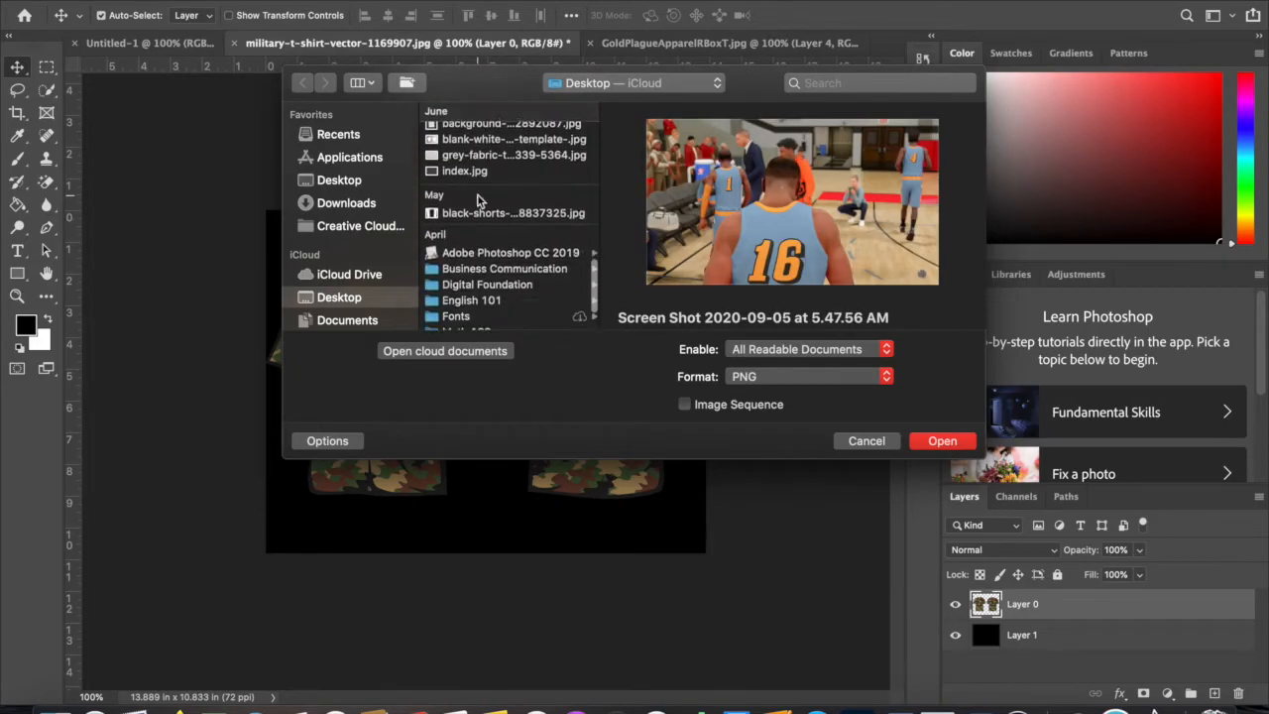
left_click(486, 275)
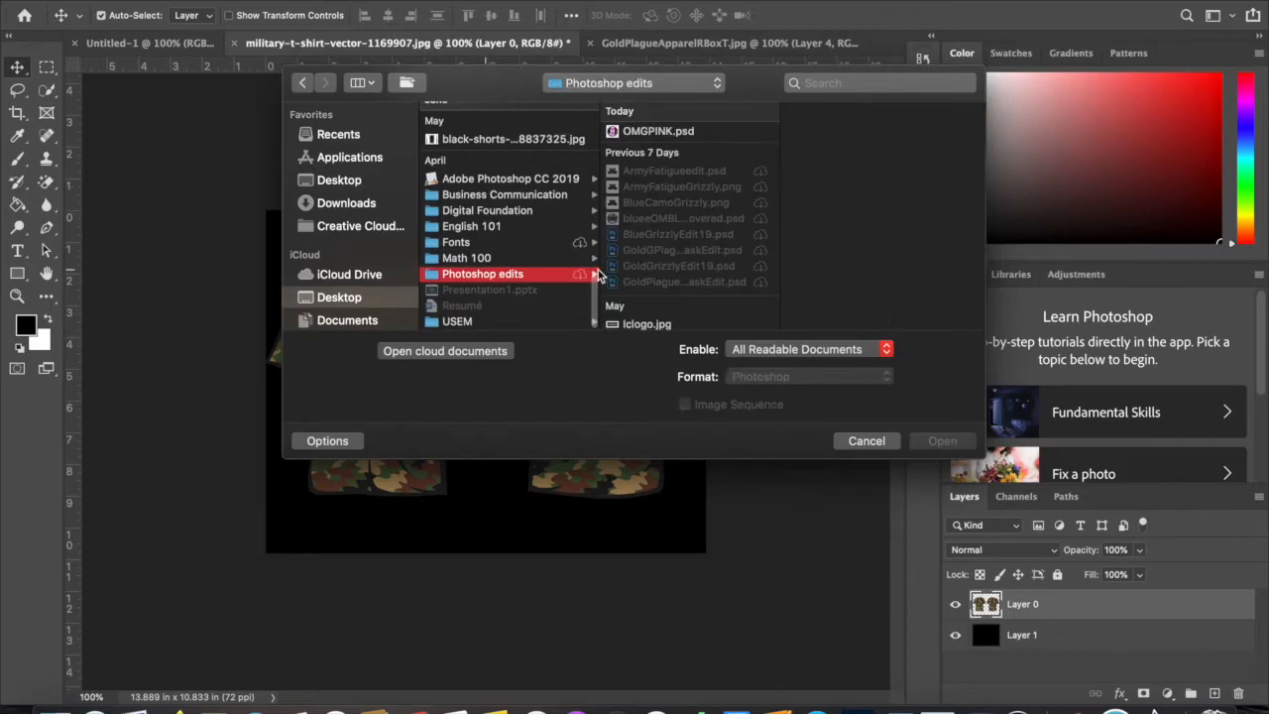
left_click(660, 132)
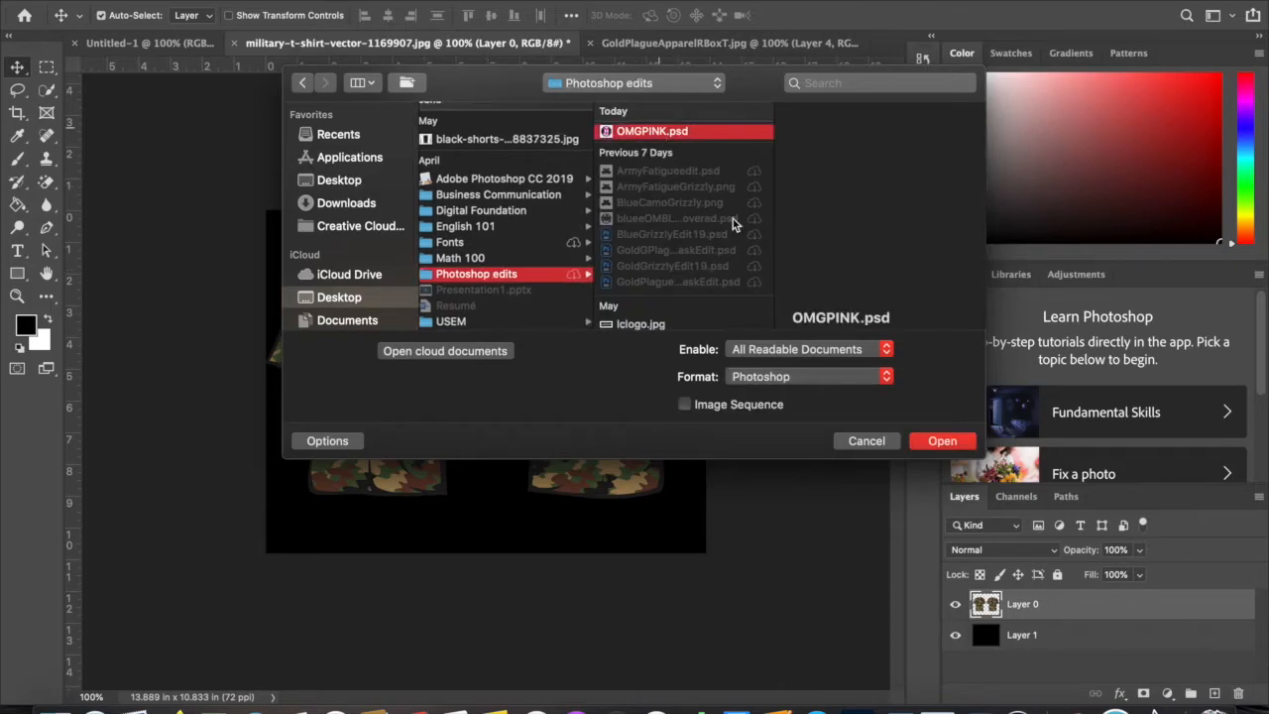
left_click(941, 442)
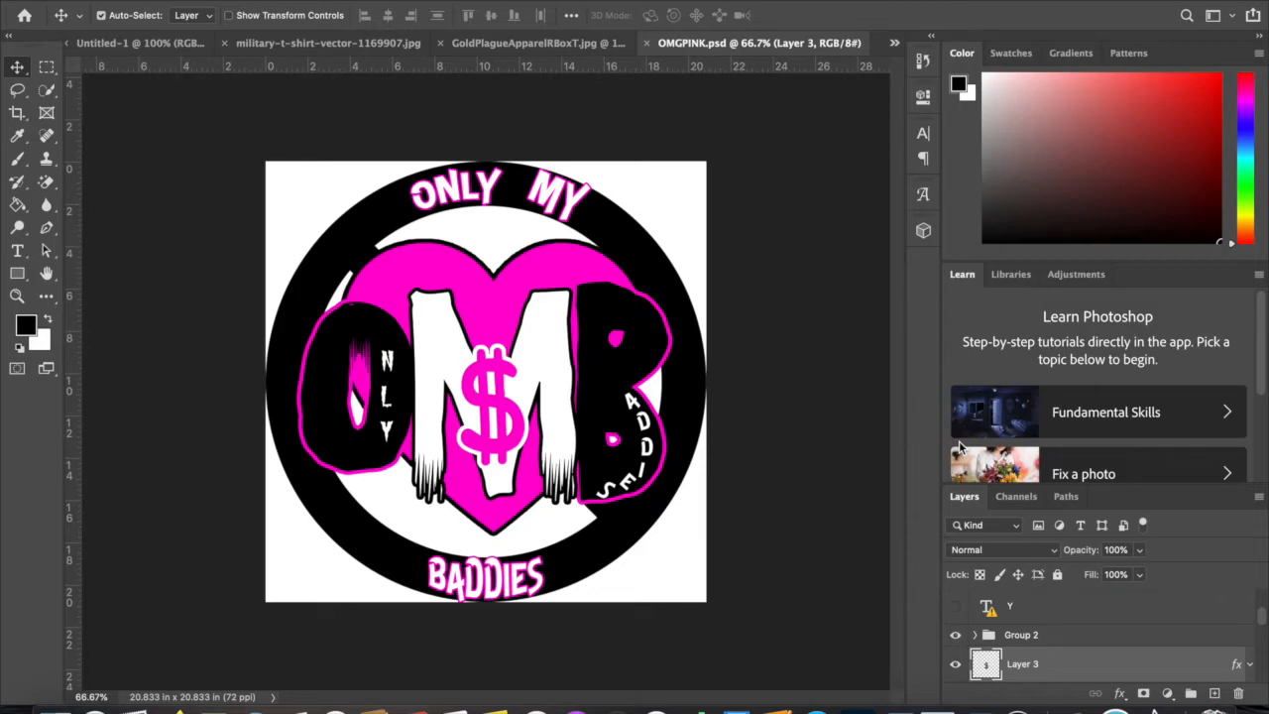
Close the Learn panel and enlarge the Layers panel to show more of the logo's layers.
left_click(1259, 275)
left_click(1229, 279)
left_click(1258, 498)
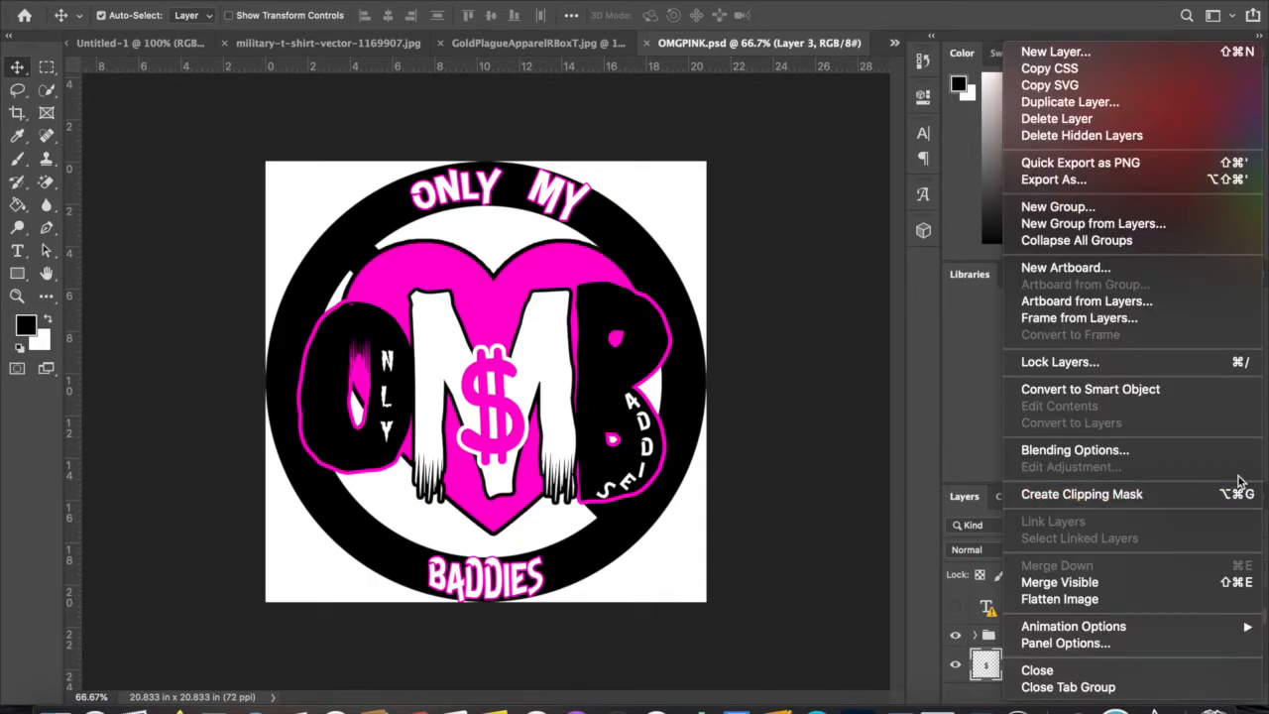
left_click(1002, 370)
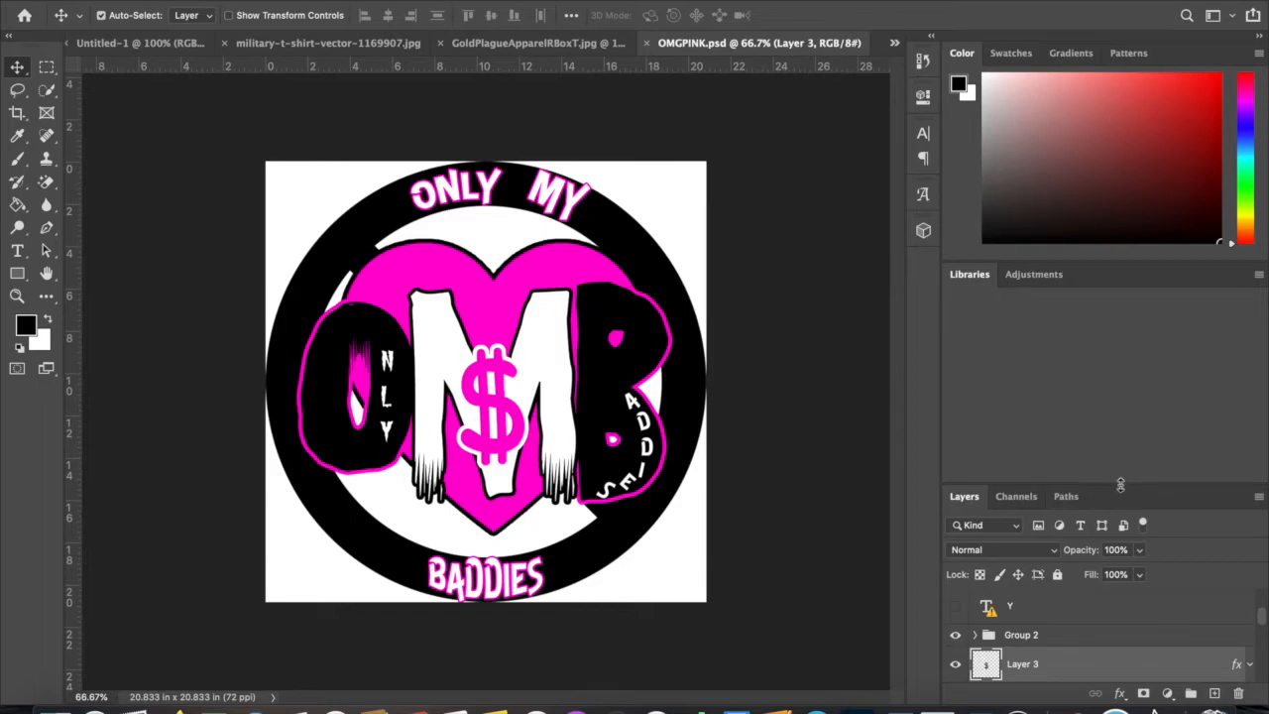
left_click_drag(1126, 482, 1098, 250)
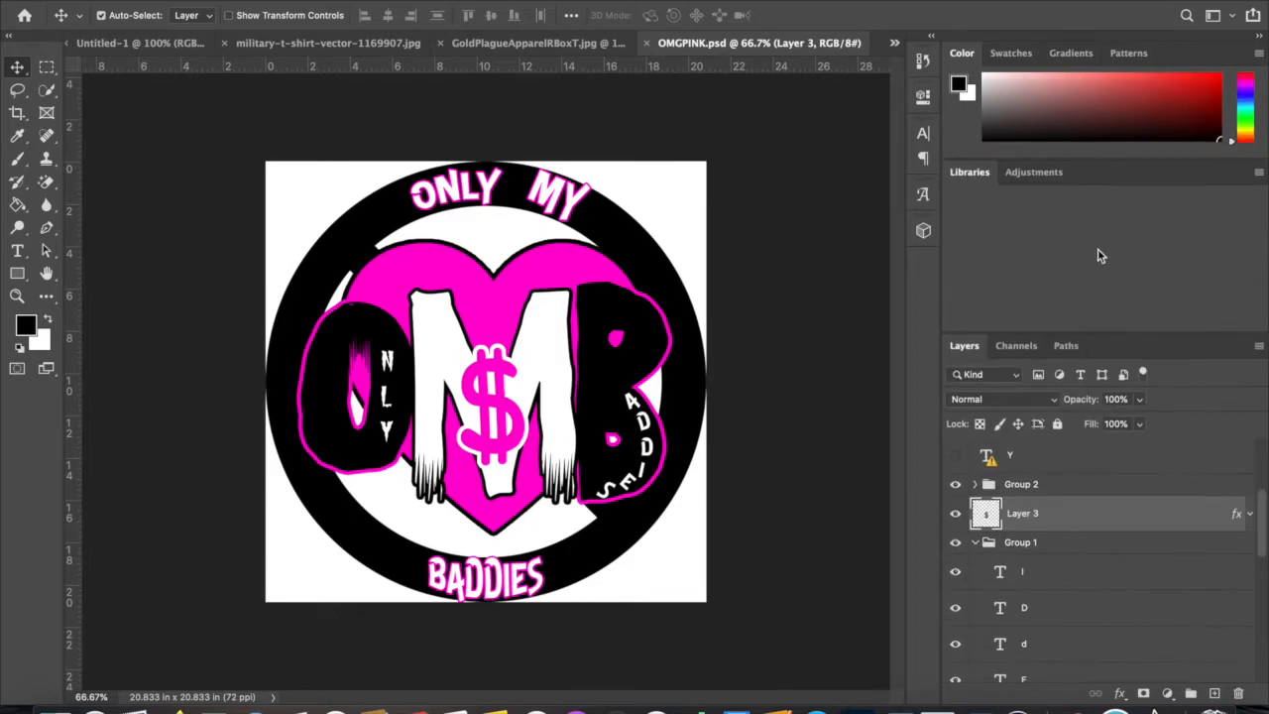
Go through the logo's layers, toggle the visibility of the small-hearts vector layer and collapse its effects list.
scroll(1115, 573, "down", 1)
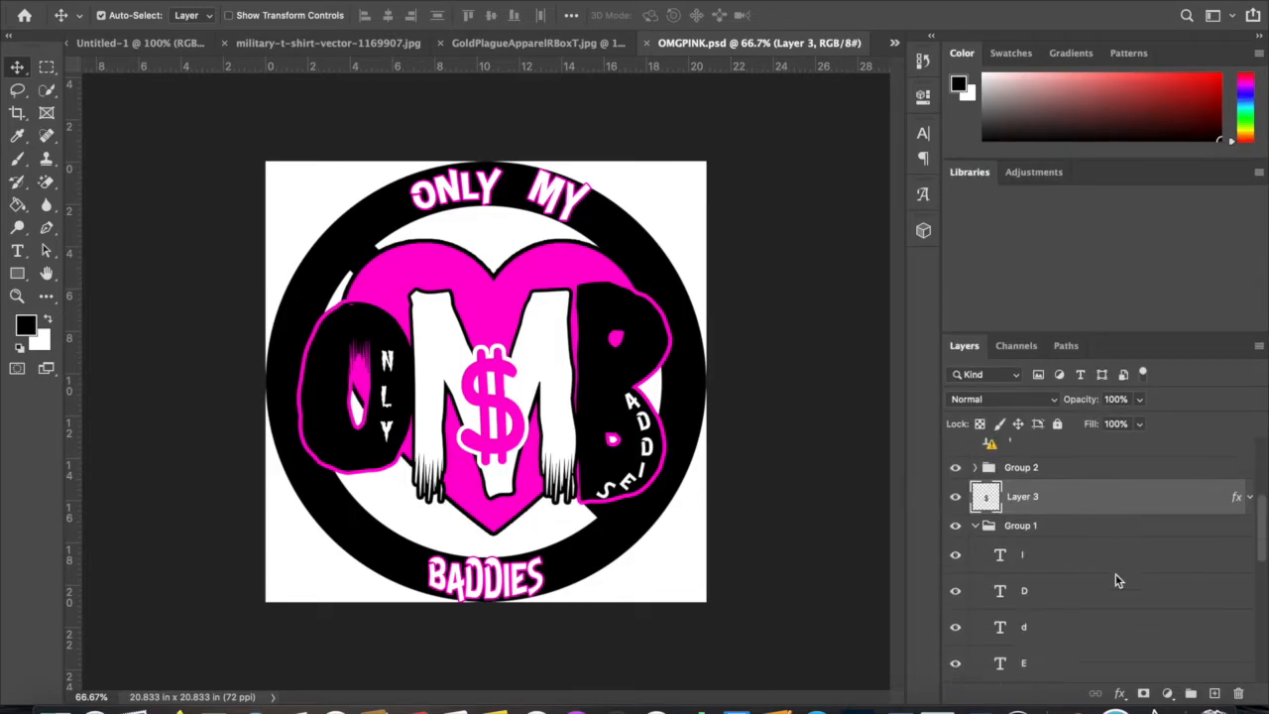
scroll(1115, 573, "up", 5)
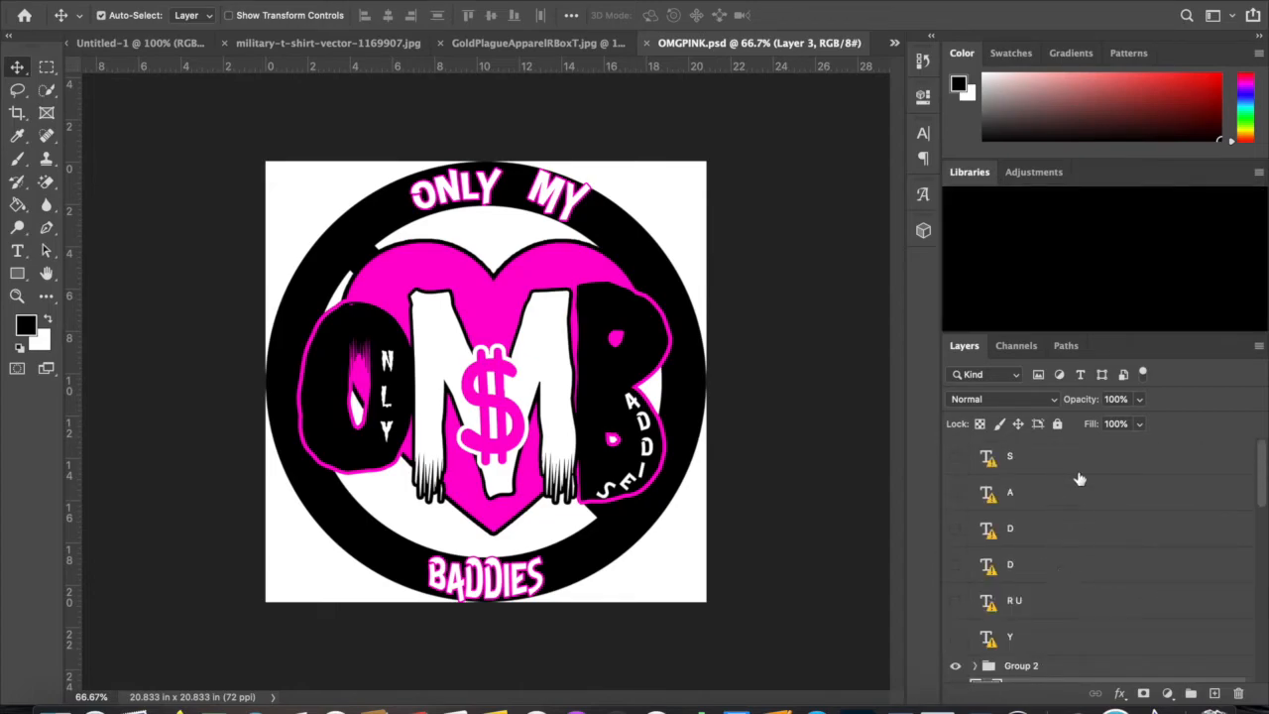
mouse_move(1066, 459)
left_mouse_down()
mouse_move(1071, 512)
mouse_move(1068, 462)
left_mouse_up()
scroll(1088, 579, "down", 5)
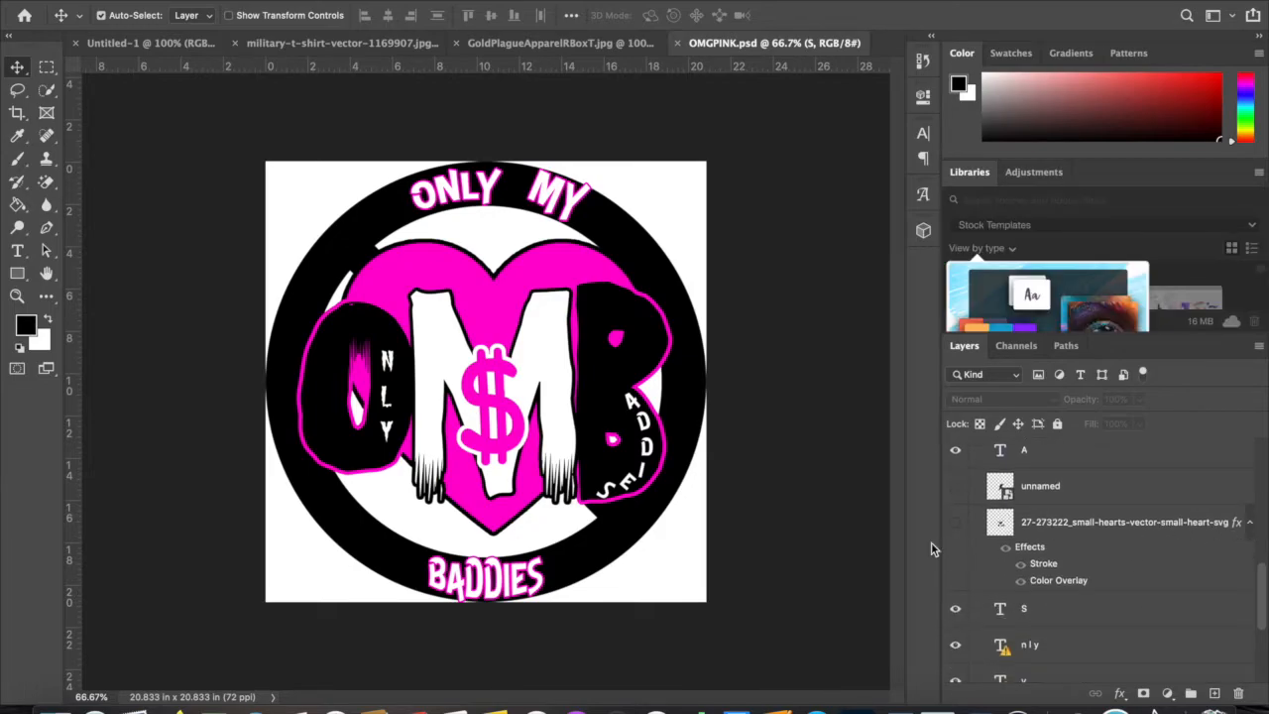
left_click(954, 524)
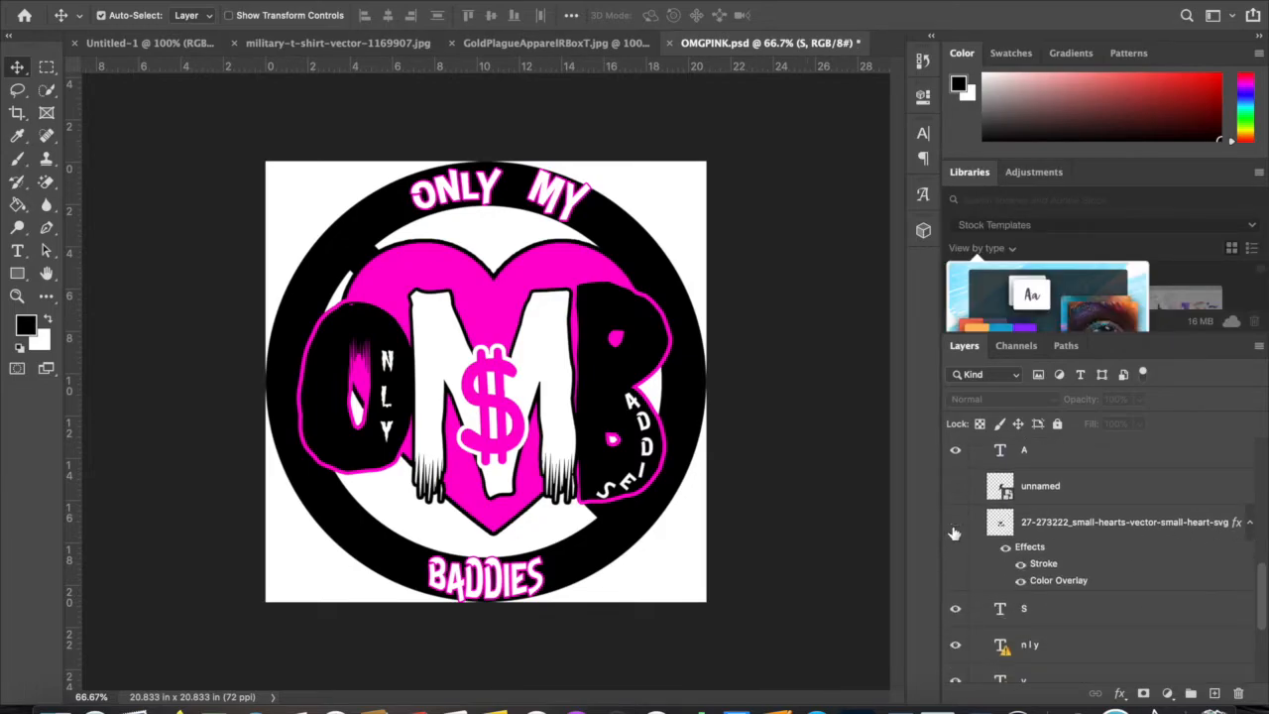
left_click(1249, 521)
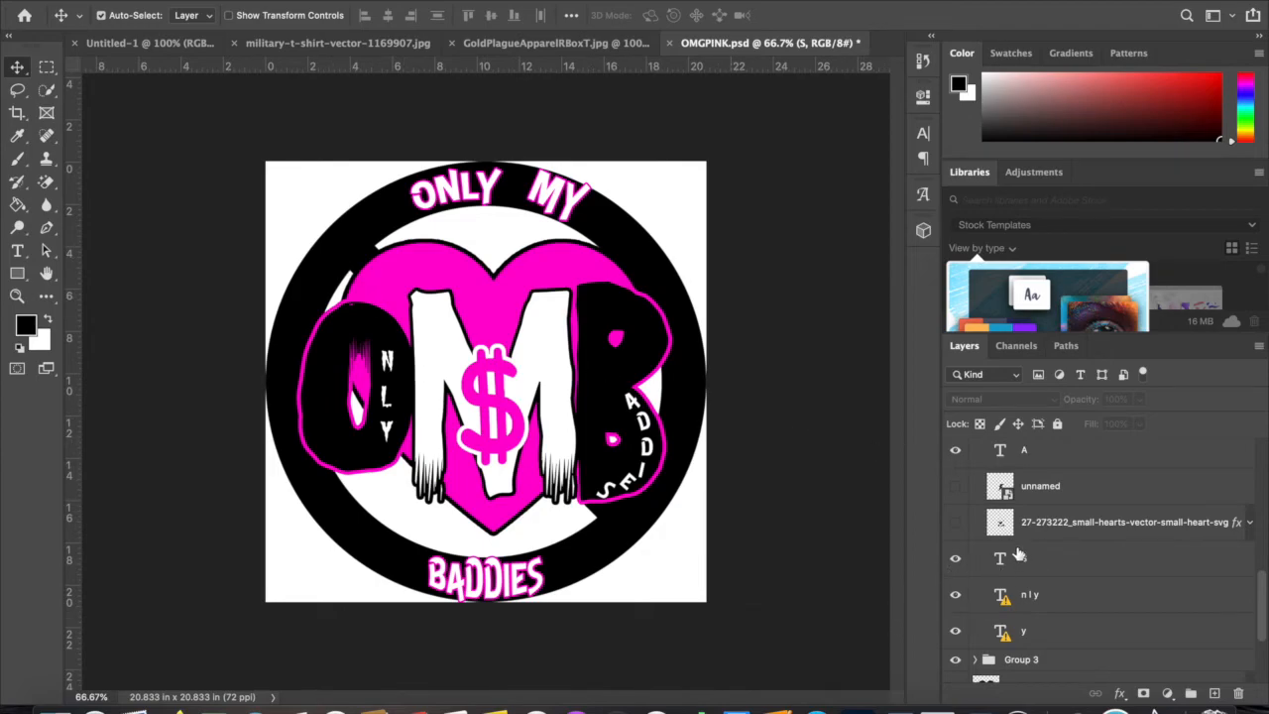
Toggle the visibility of the Bag layer and the white Layer 2 to preview the logo without its background.
scroll(948, 599, "down", 3)
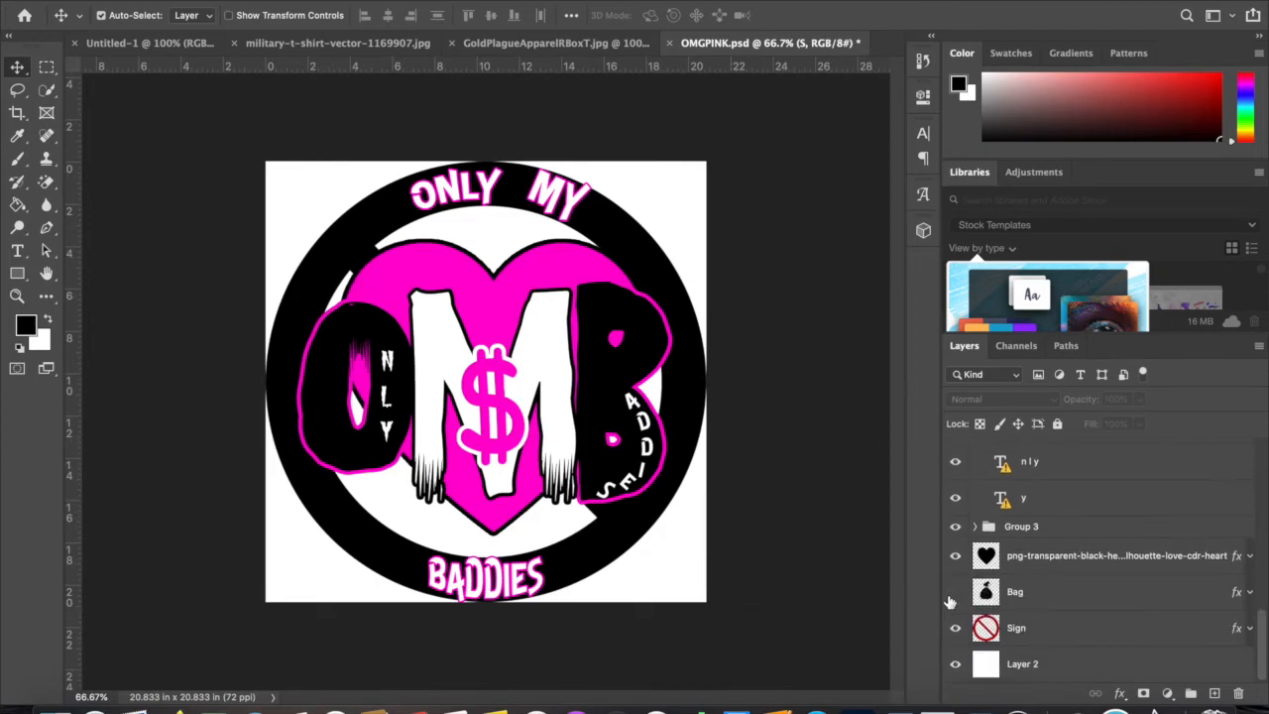
left_click(952, 595)
left_click(956, 664)
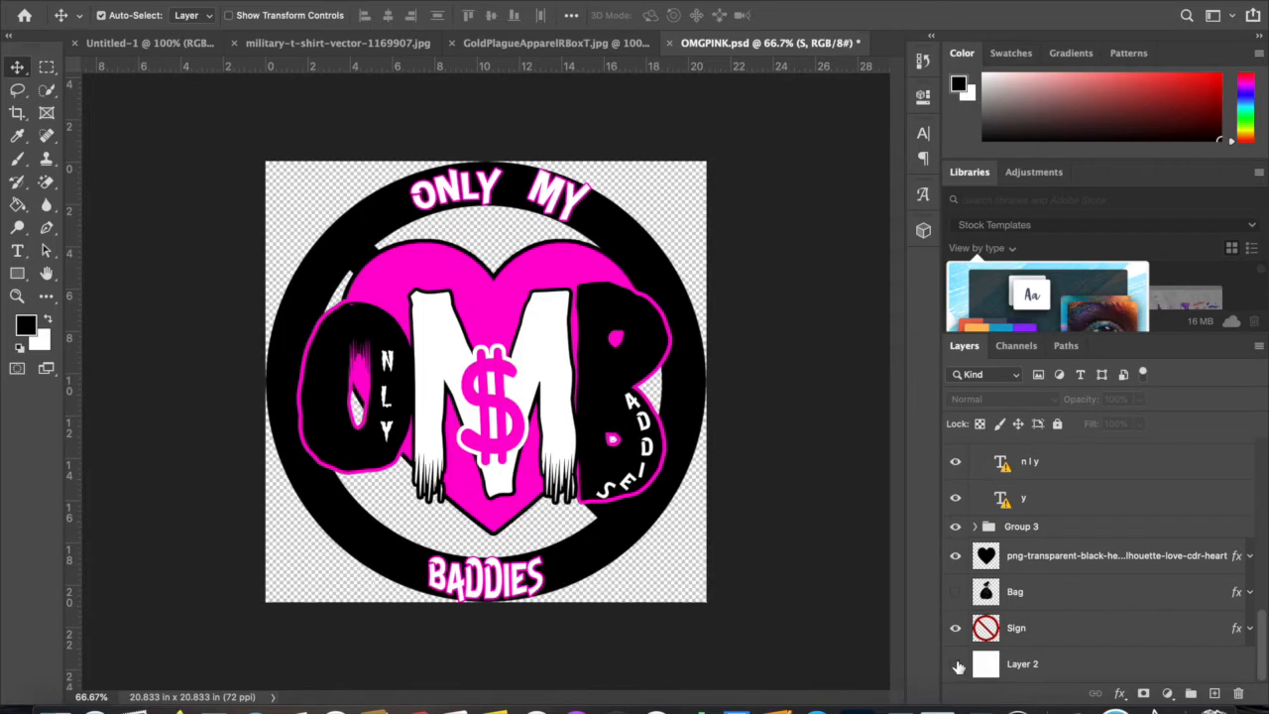
Hide the Sign layer, the black heart layer and Group 3.
left_click(957, 627)
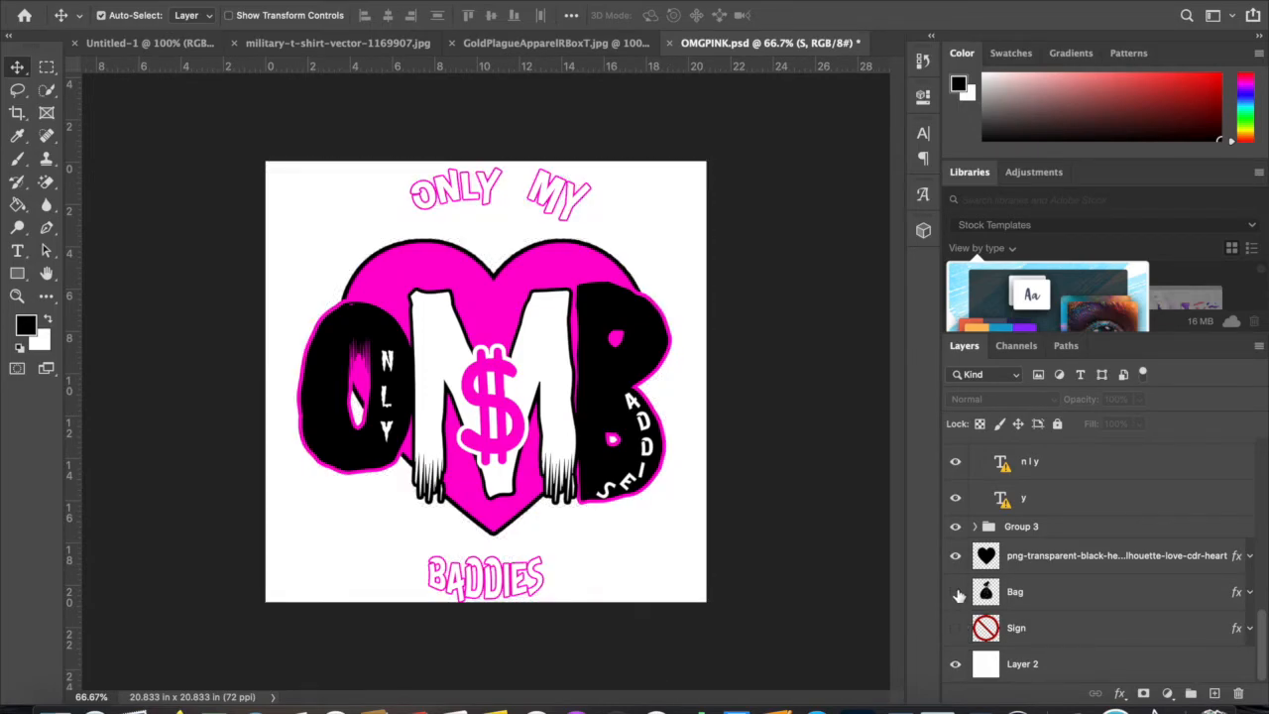
left_click(956, 529)
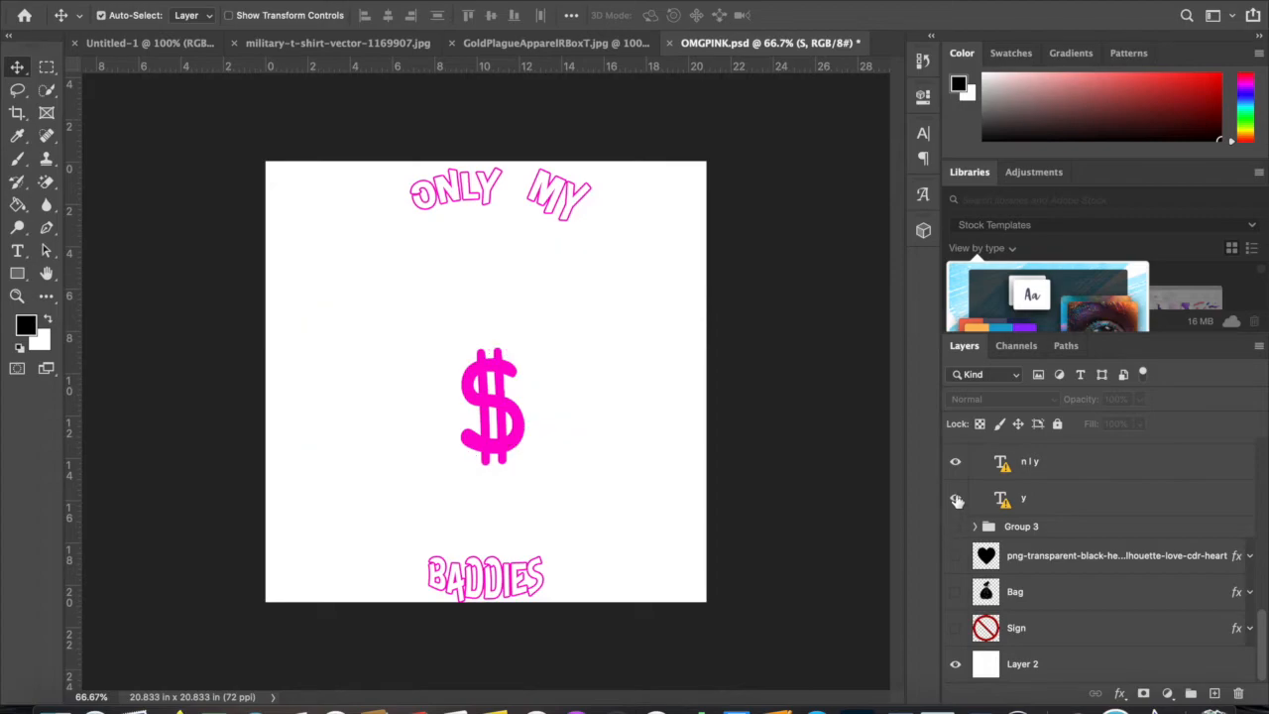
left_click(957, 495)
left_click(957, 498)
left_click(955, 526)
left_click(957, 525)
Collapse and hide Group 1, and also hide Layer 3 and Group 2, leaving only the white background.
scroll(960, 518, "up", 4)
scroll(957, 476, "up", 5)
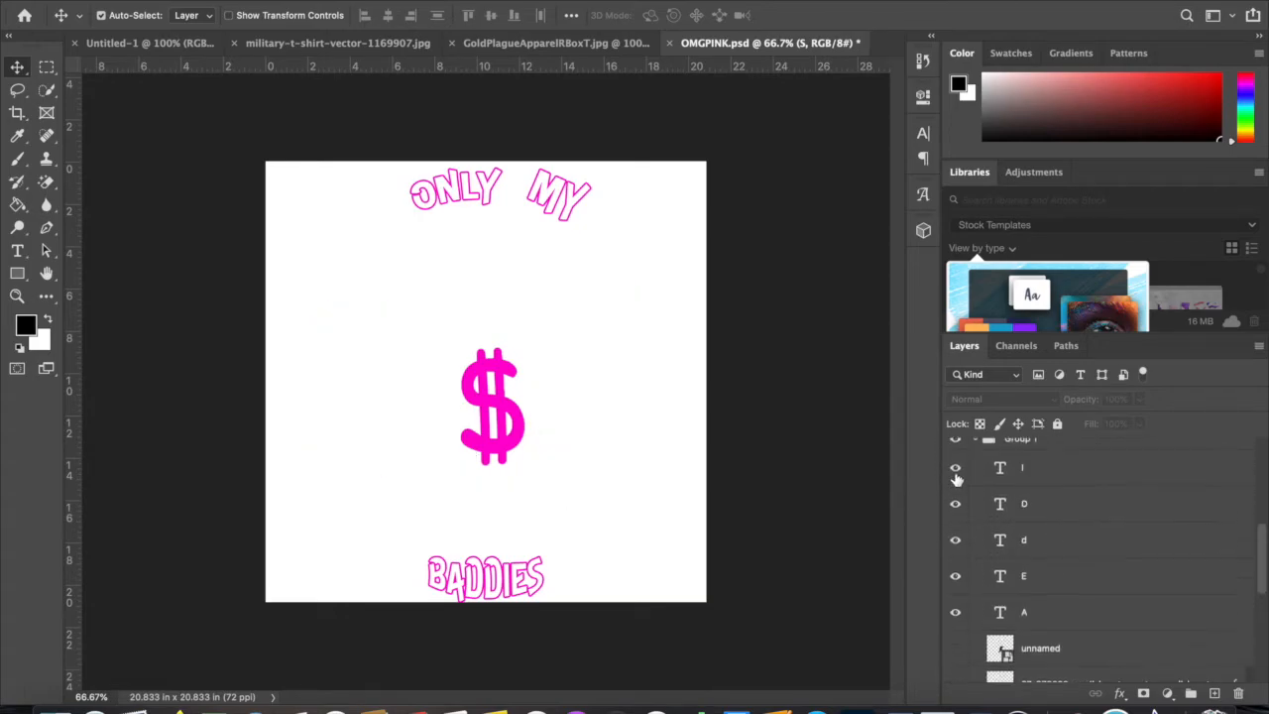
left_click(976, 523)
left_click(956, 523)
left_click(957, 493)
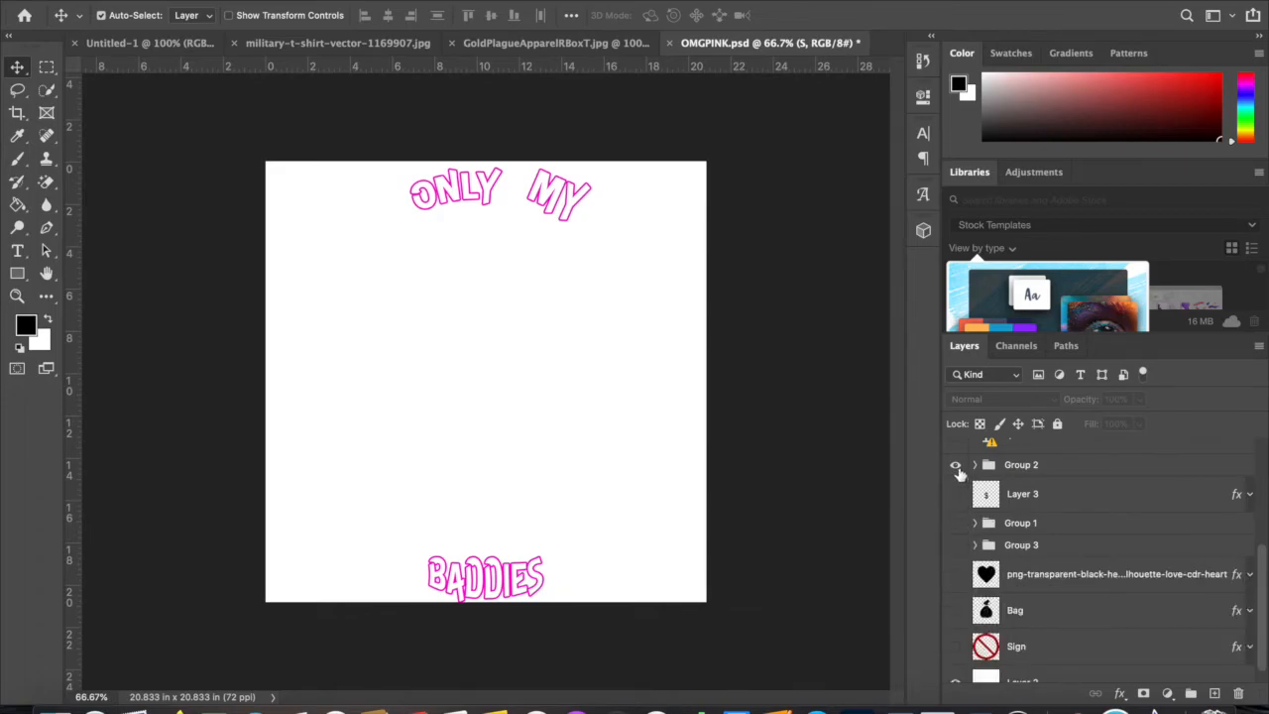
left_click(954, 464)
Show the Sign layer again, open its Blending Options and turn off its Color Overlay.
scroll(978, 575, "down", 1)
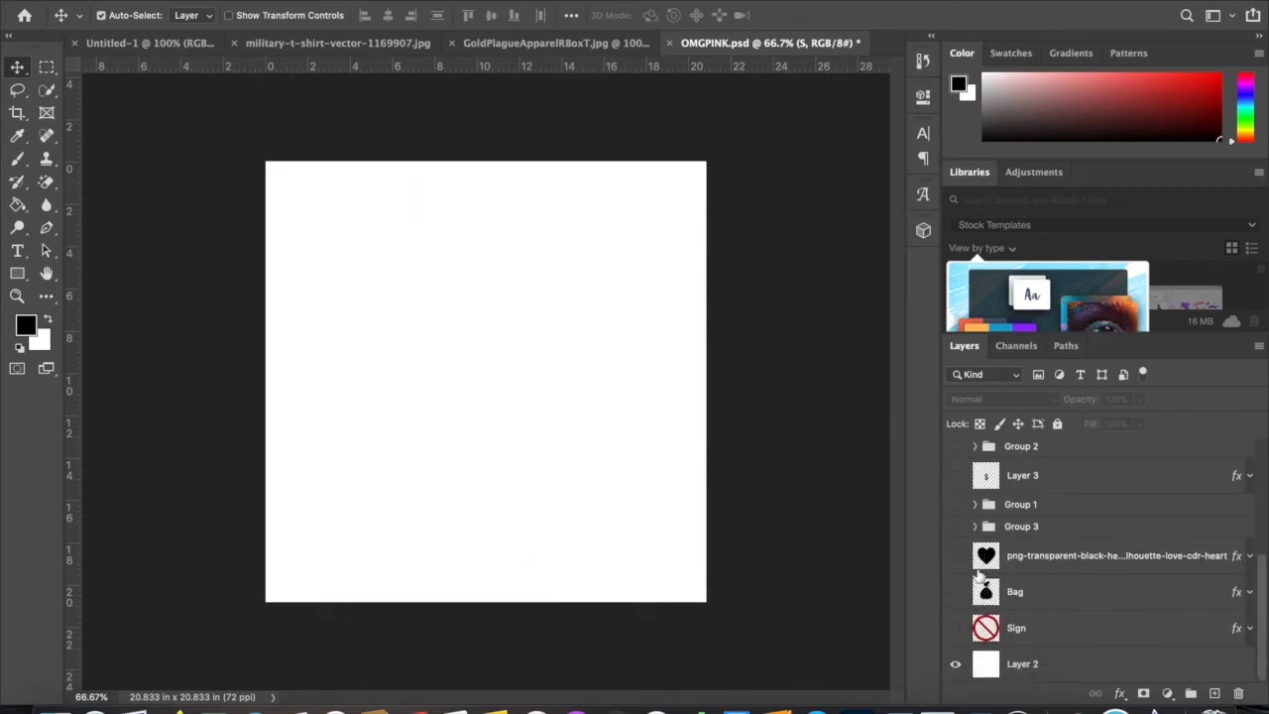
left_click(956, 628)
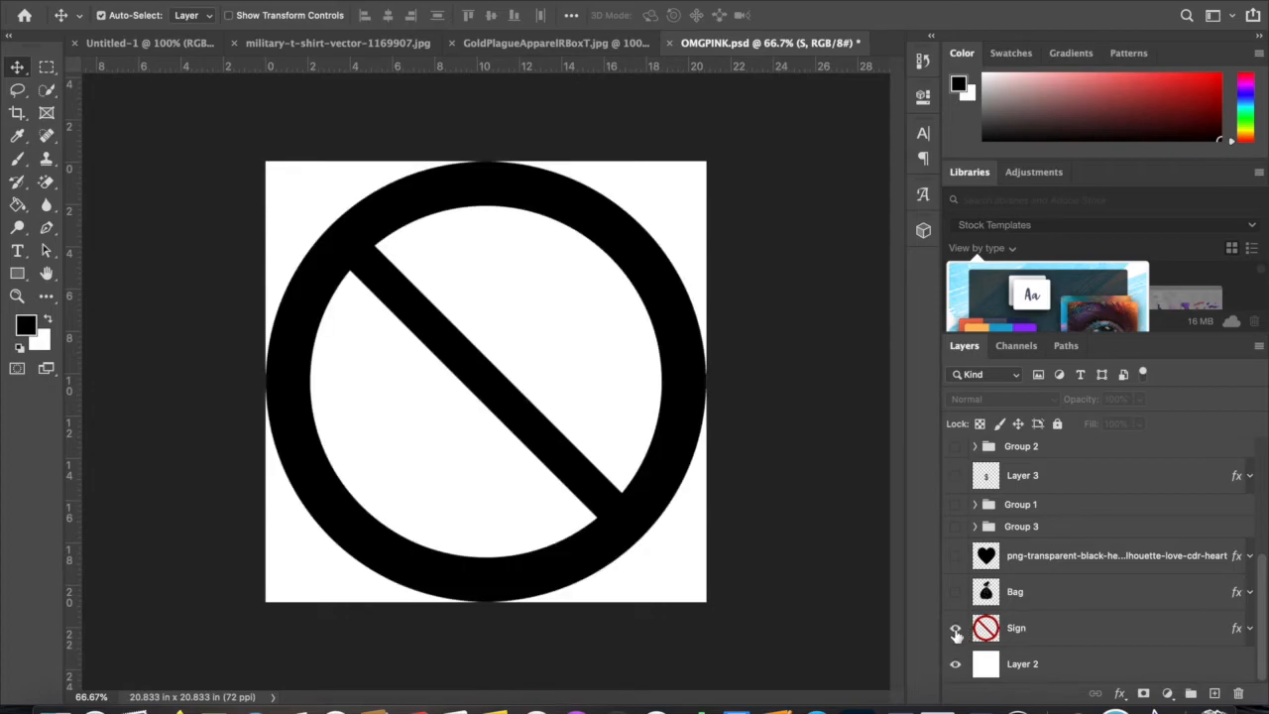
left_click(1048, 630)
right_click(1044, 626)
left_click(974, 642)
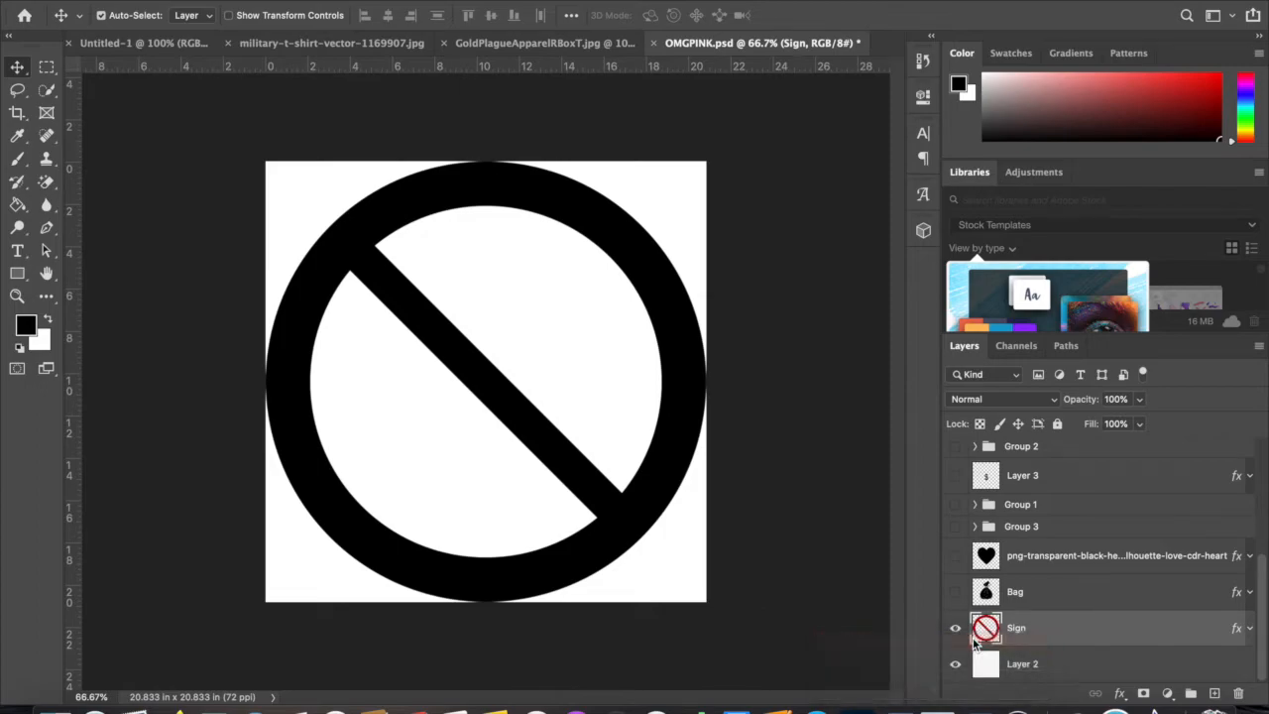
left_click(599, 434)
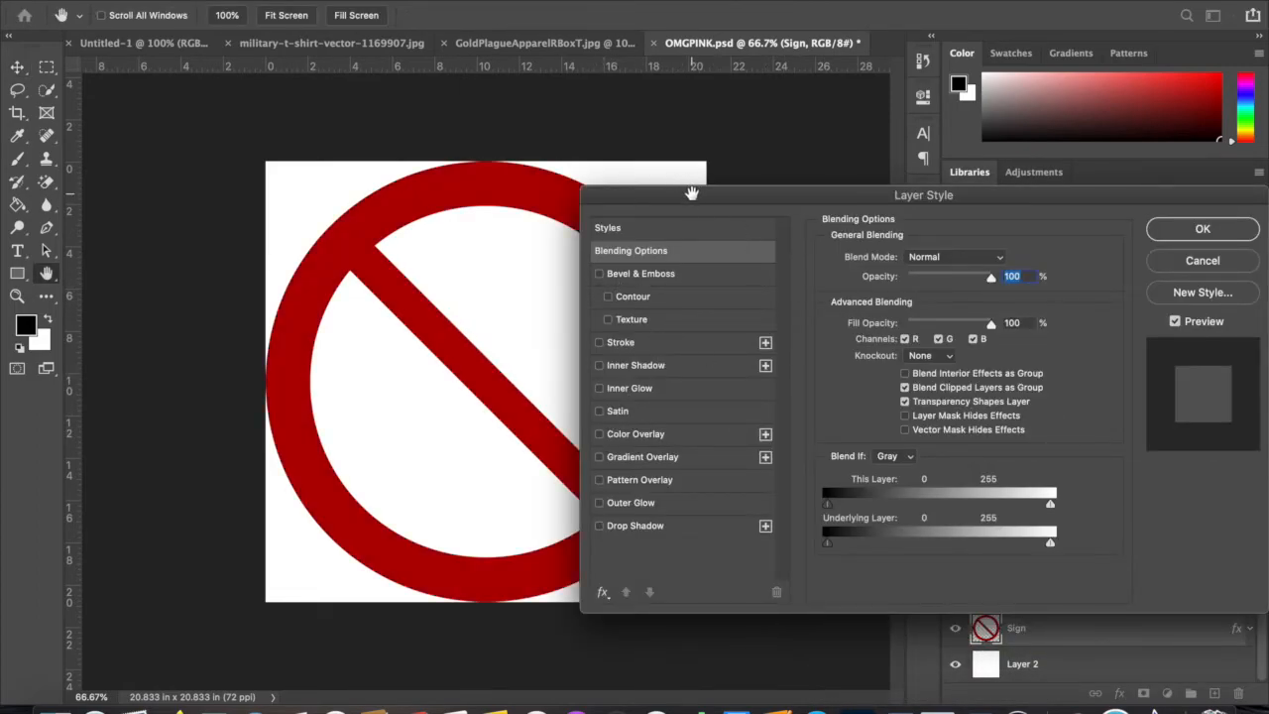
Preview a Gradient Overlay on the Sign layer, remove it, and apply the black Color Overlay at 100% opacity instead.
left_click_drag(685, 201, 838, 172)
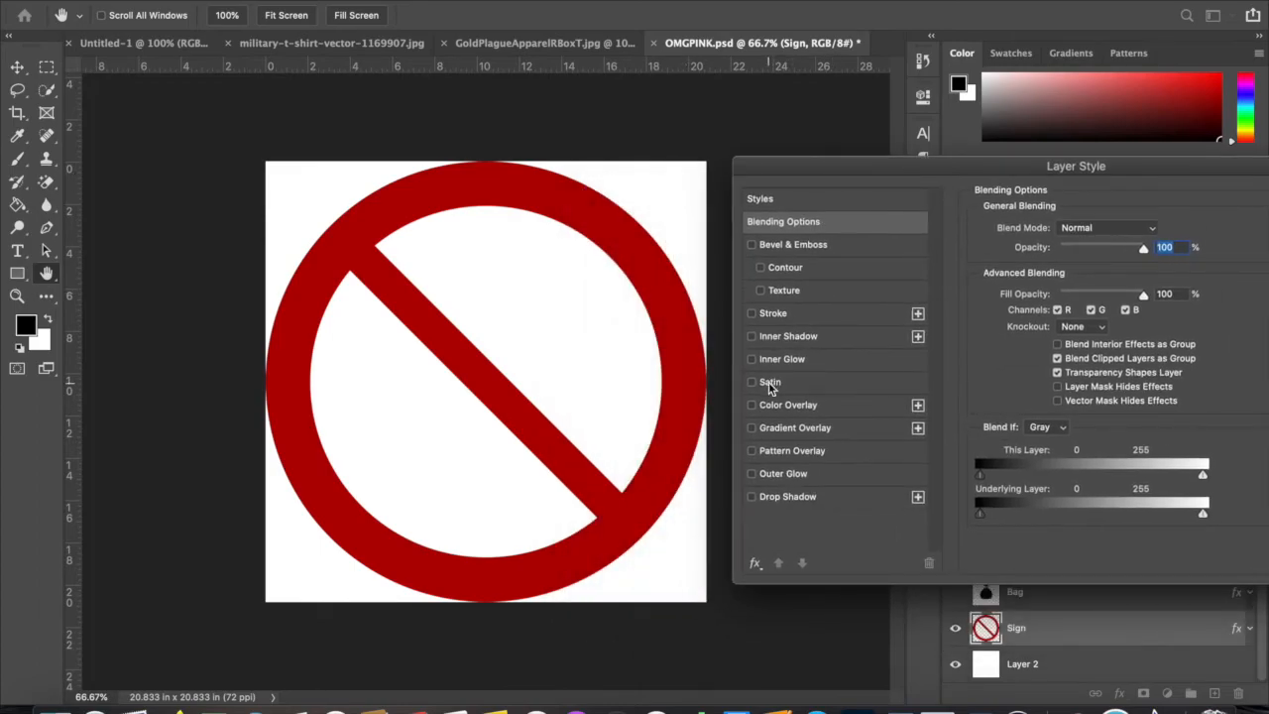
left_click(752, 428)
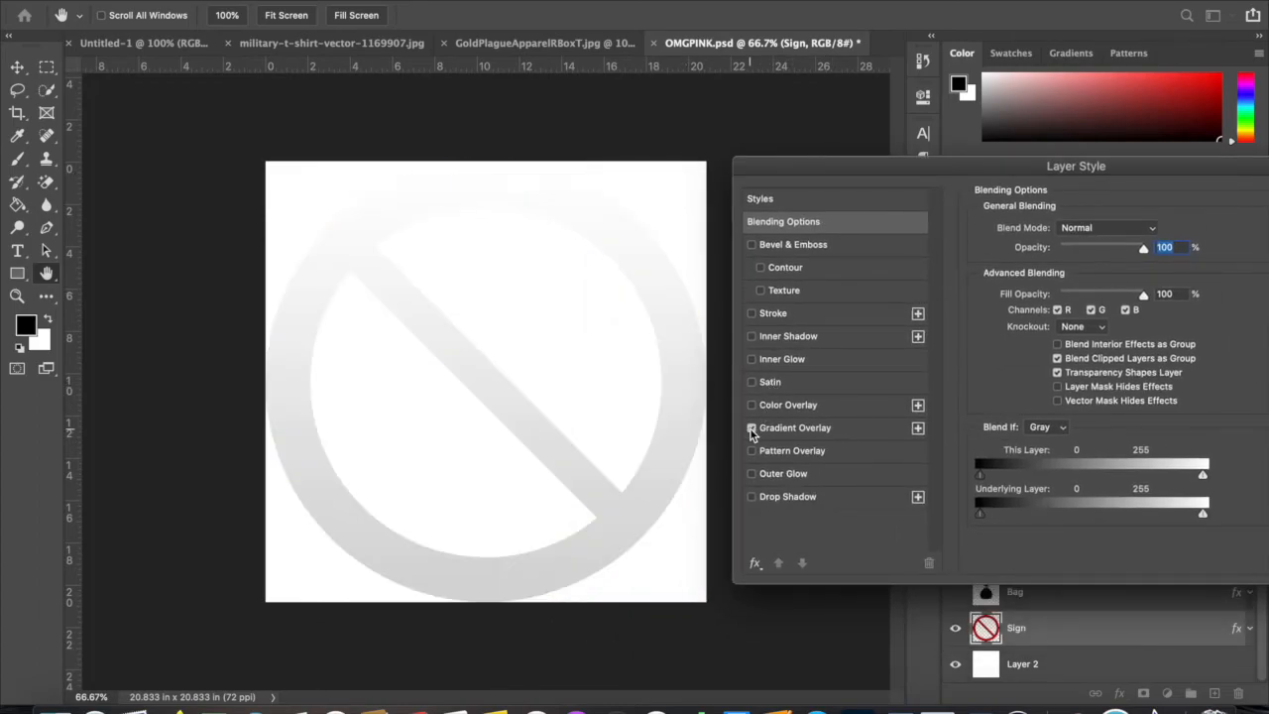
left_click(752, 428)
left_click(749, 405)
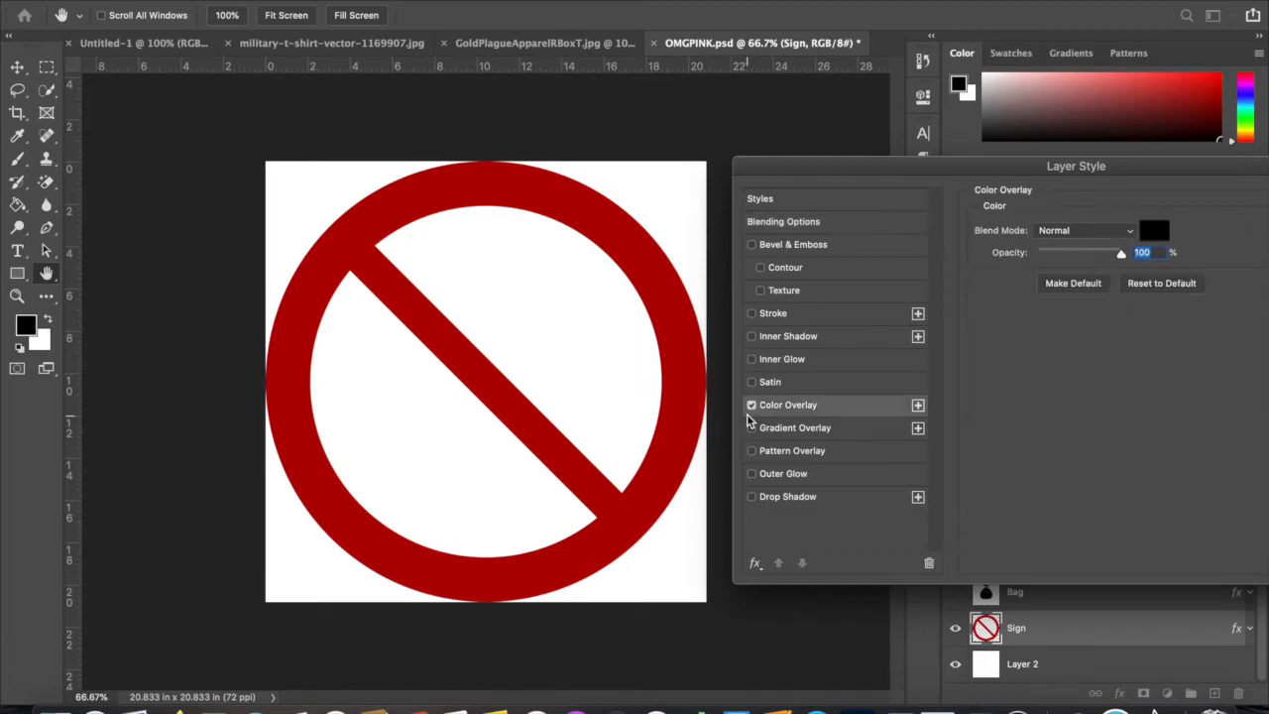
left_click_drag(923, 164, 780, 150)
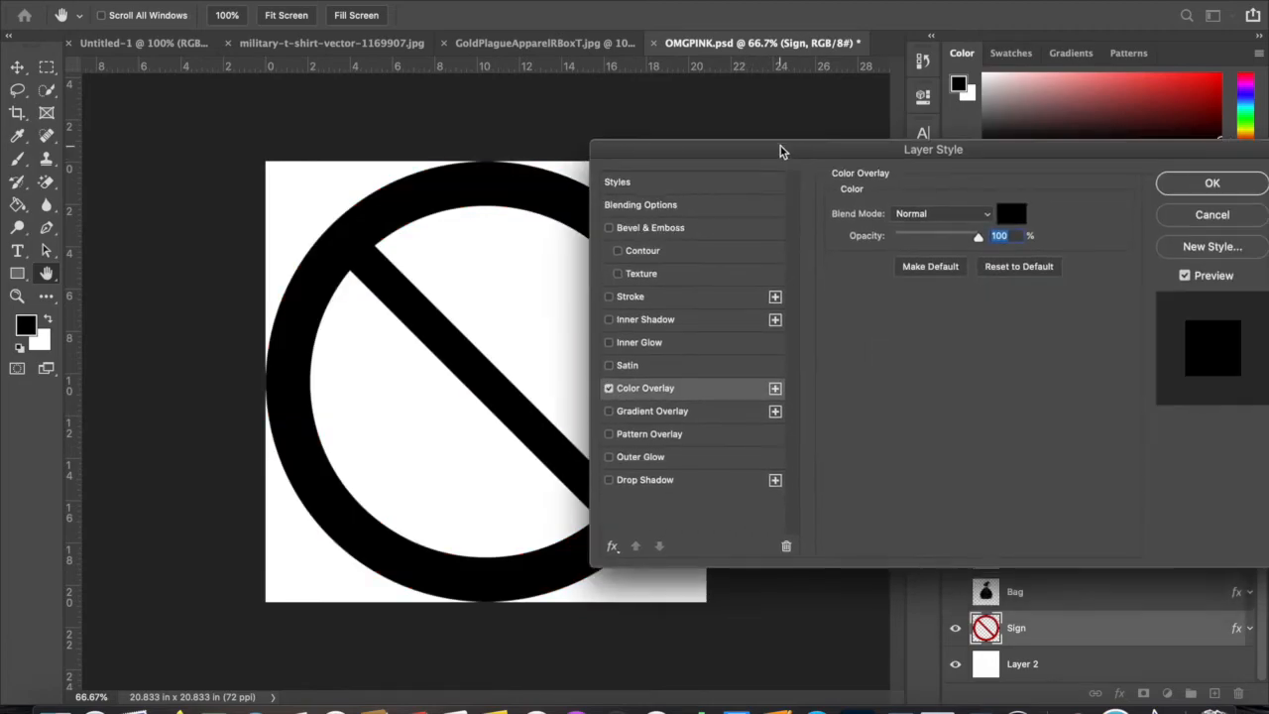
left_click(1208, 183)
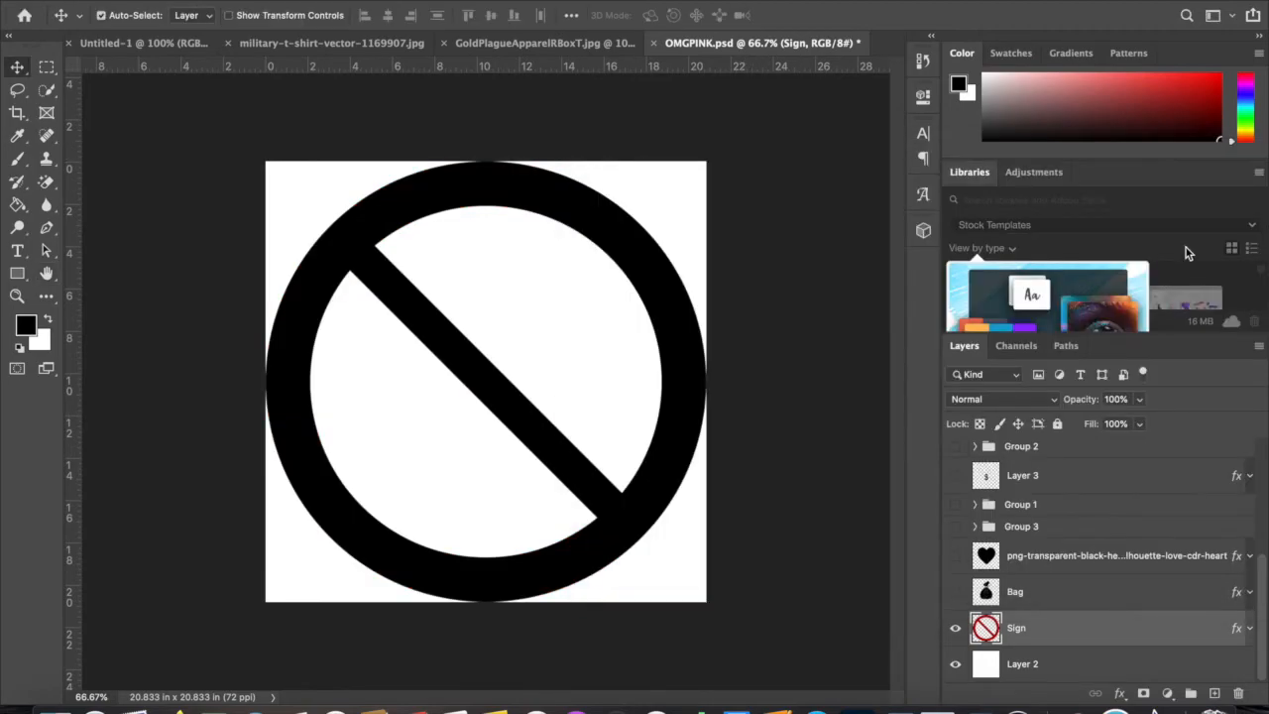
Show the Bag layer and move the Sign layer directly above it.
left_click(955, 591)
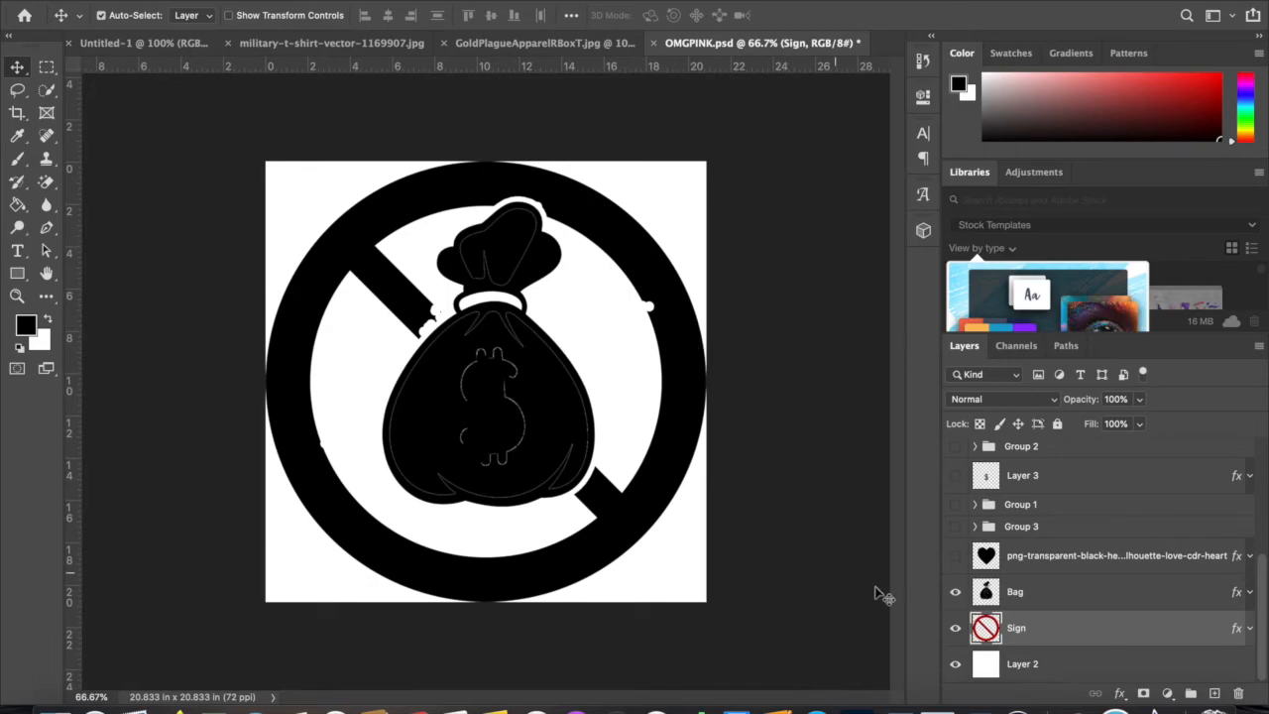
left_click_drag(1049, 640, 1046, 590)
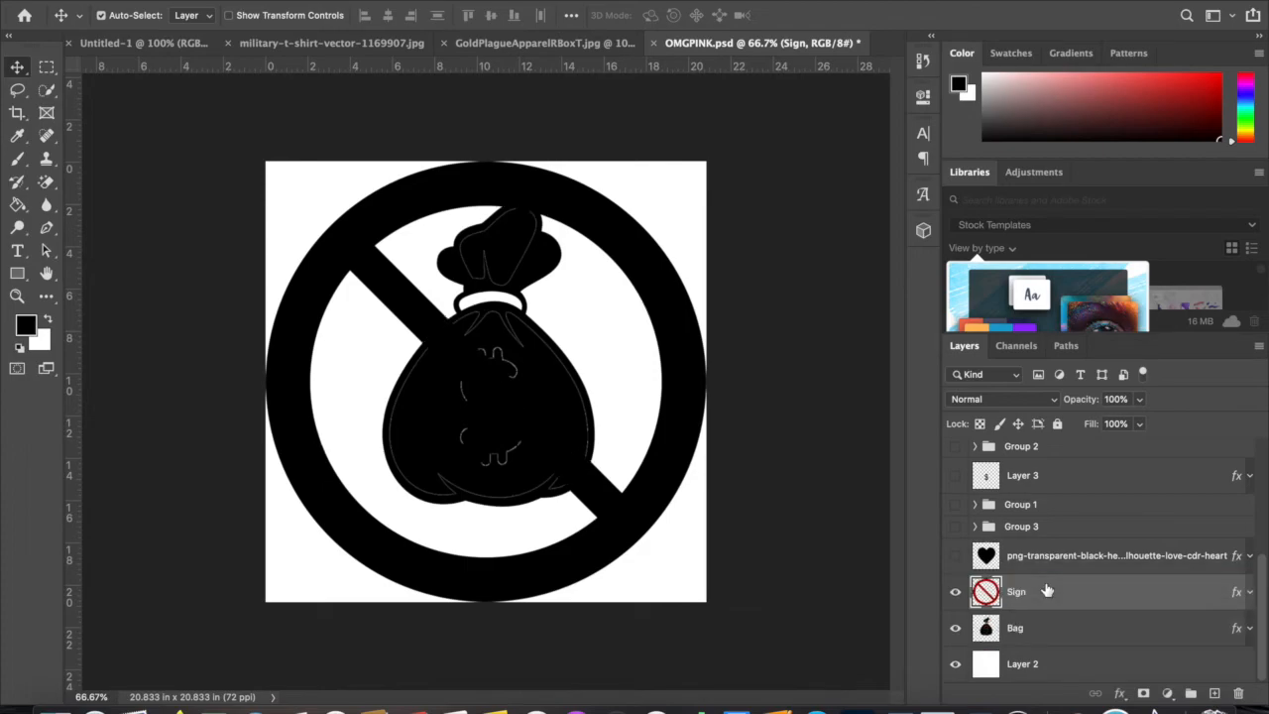
Show Group 3, Group 1, Layer 3 with the dollar sign, and Group 2 with the ring lettering.
left_click(954, 528)
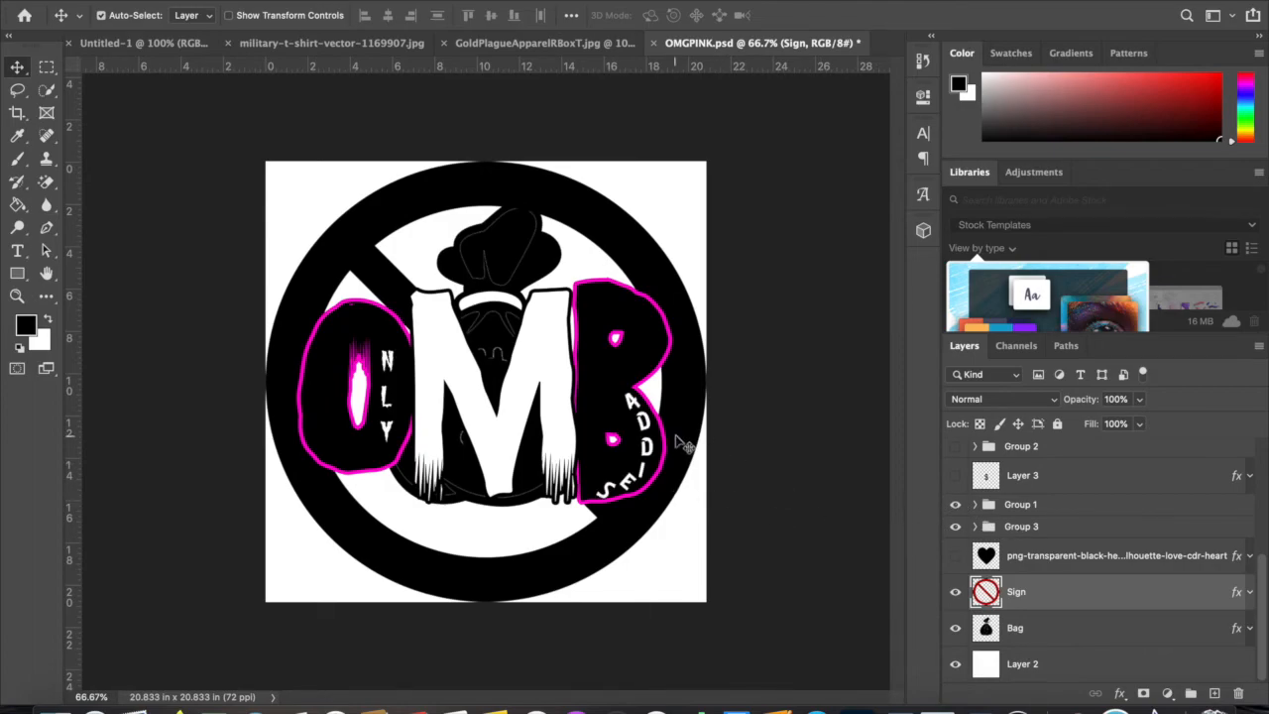
scroll(971, 507, "up", 2)
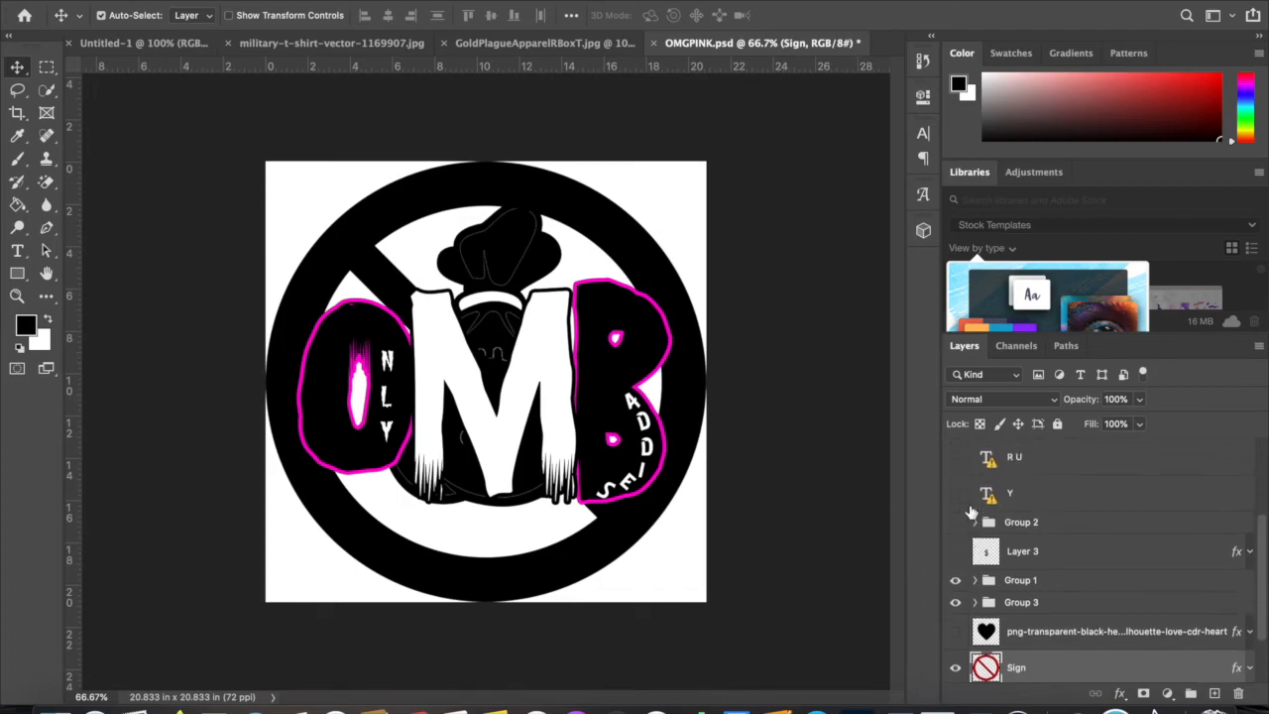
left_click(956, 551)
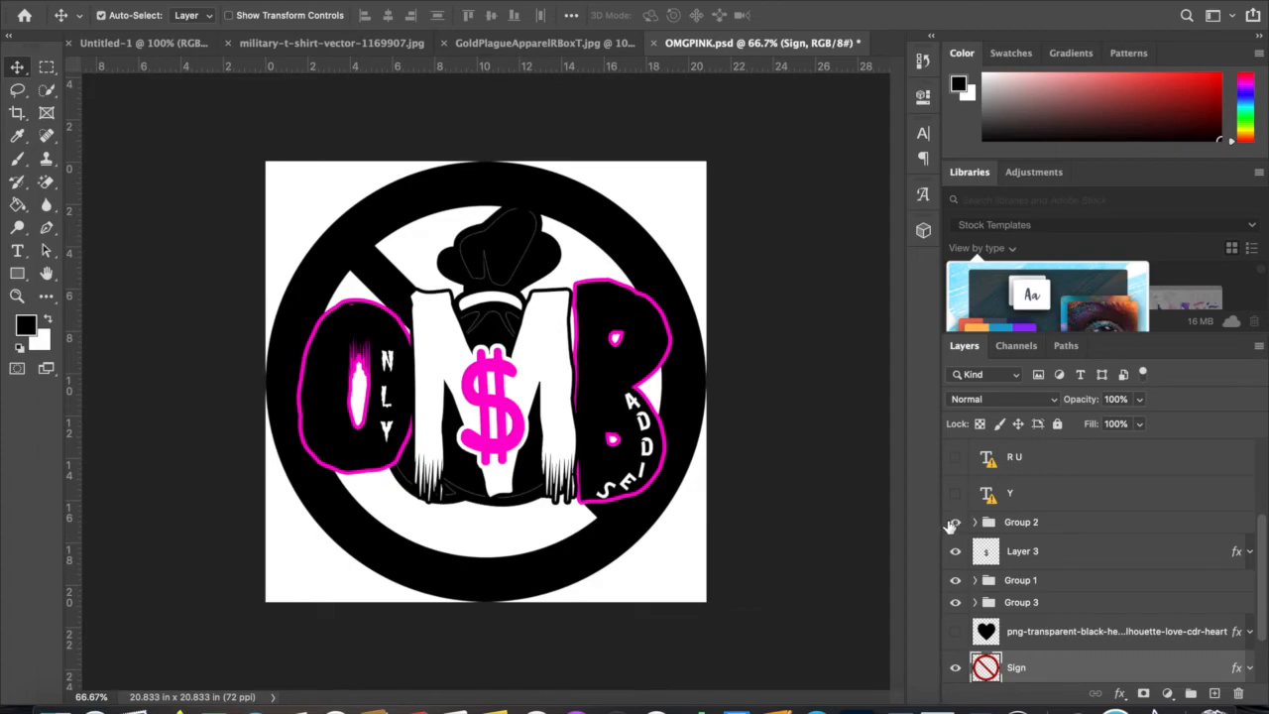
left_click(952, 523)
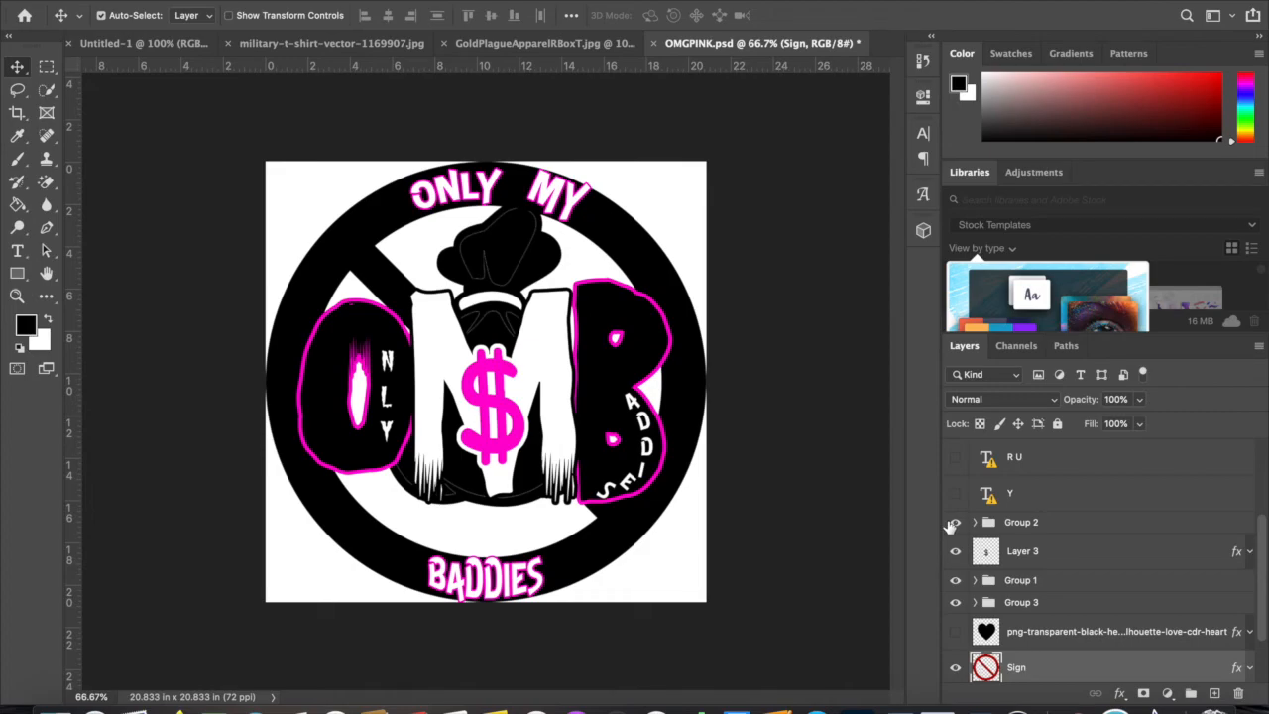
Toggle Group 2 and the Y text layer to compare the logo with and without them, and show the black heart layer.
left_click(954, 523)
left_click(954, 522)
left_click(956, 523)
left_click(954, 522)
left_click(954, 493)
left_click(956, 495)
scroll(957, 553, "down", 2)
left_click(956, 556)
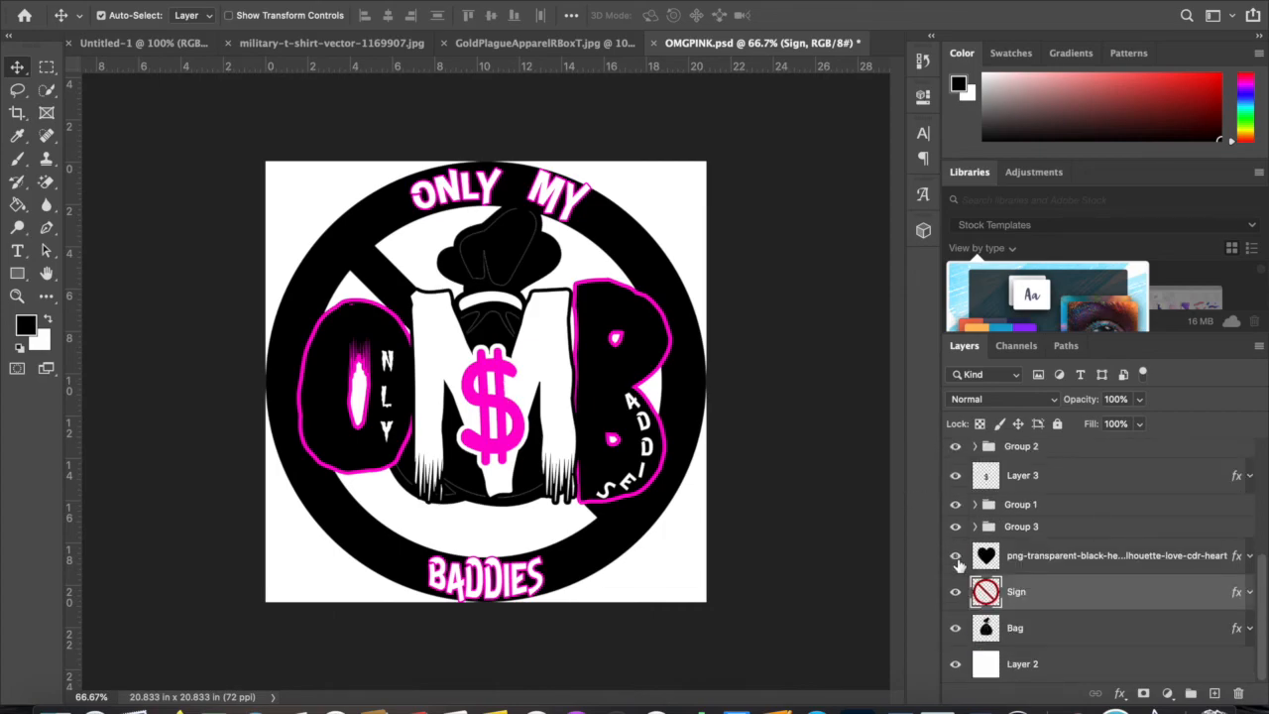